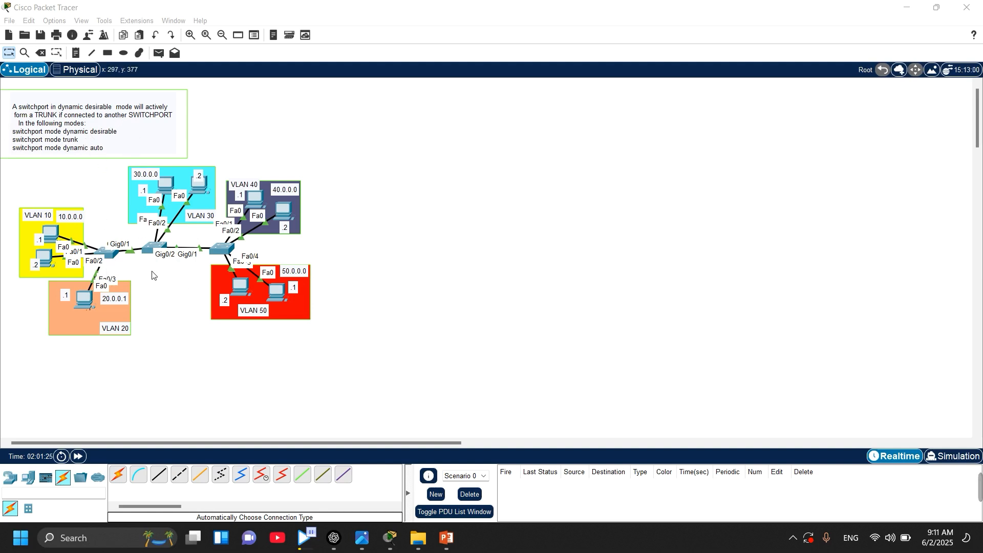
pyautogui.moveTo(32, 175); pyautogui.dragTo(119, 256)
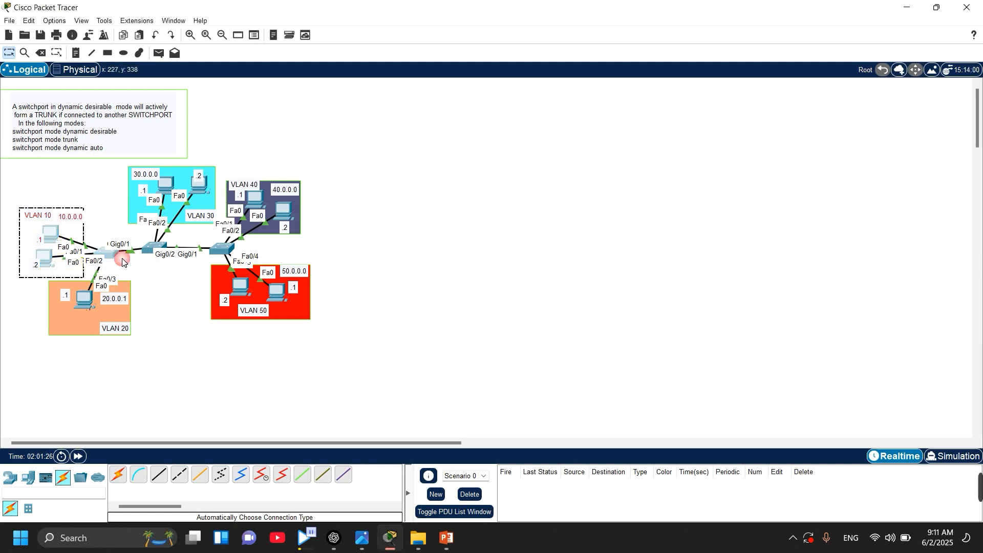
pyautogui.click(152, 313)
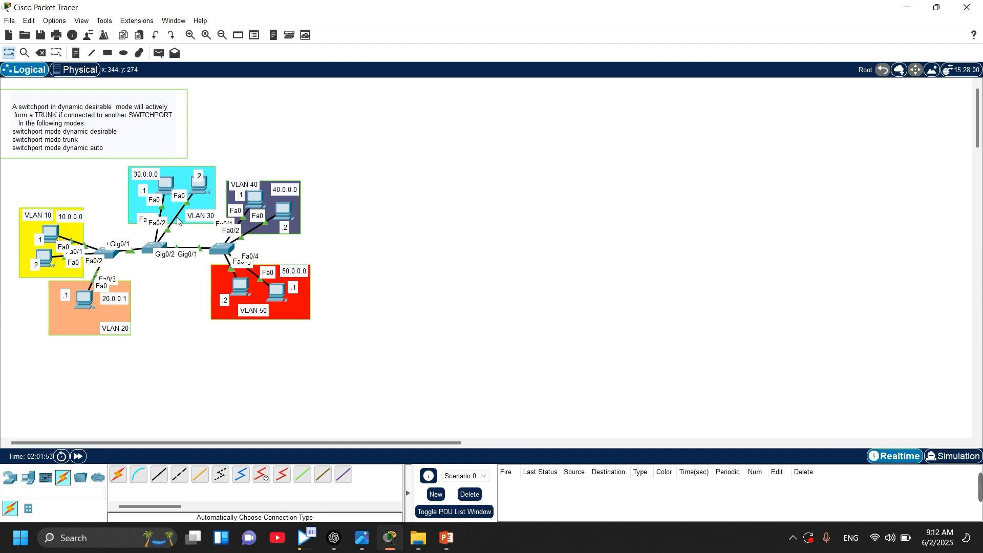
# Open the command line of Switch0, the switch serving VLANs 10 and 20, and enter global configuration mode.
pyautogui.click(113, 256)
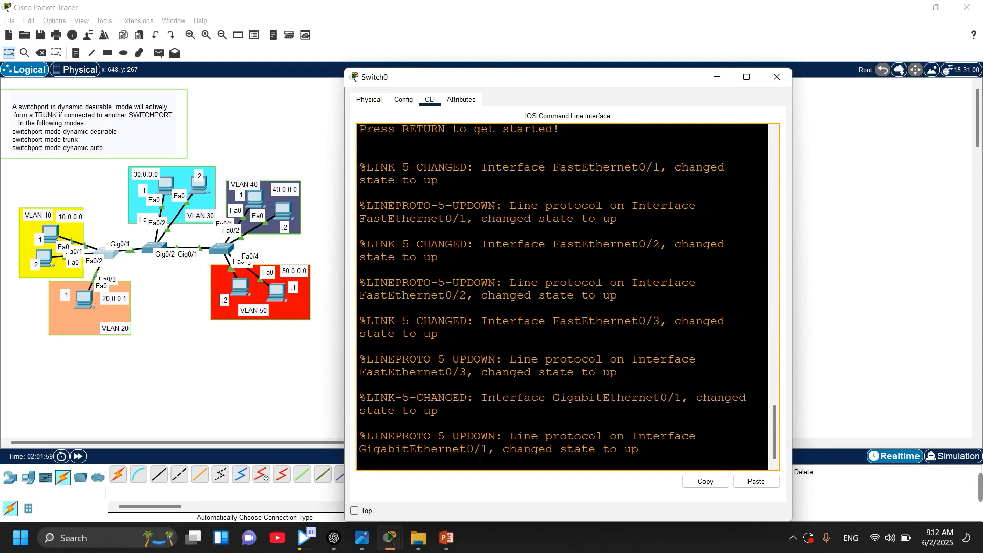
pyautogui.press('Return')
pyautogui.press('Return')
pyautogui.press('Return')
pyautogui.press('Return')
pyautogui.press('Return')
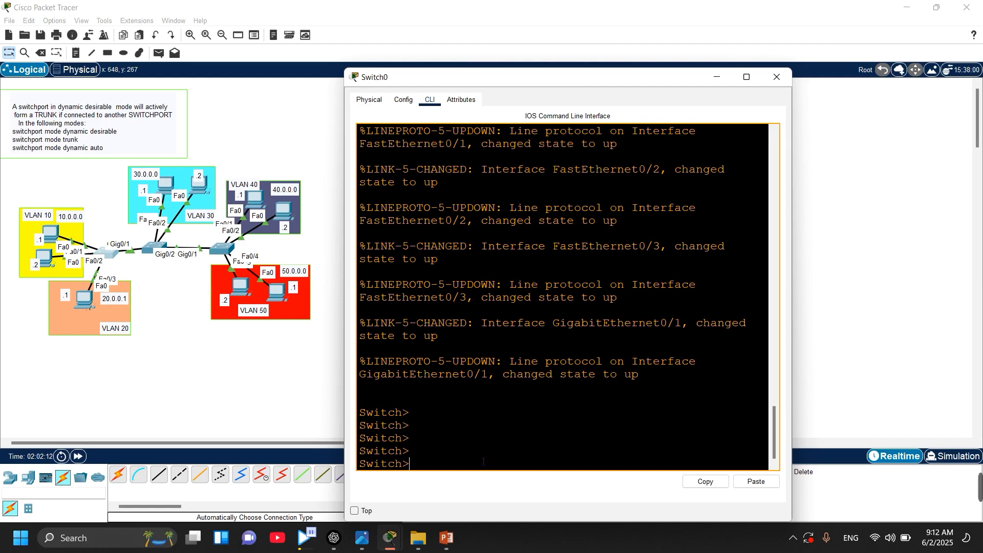
pyautogui.write('N')
pyautogui.press('Return')
pyautogui.write('CONF T')
pyautogui.press('Return')
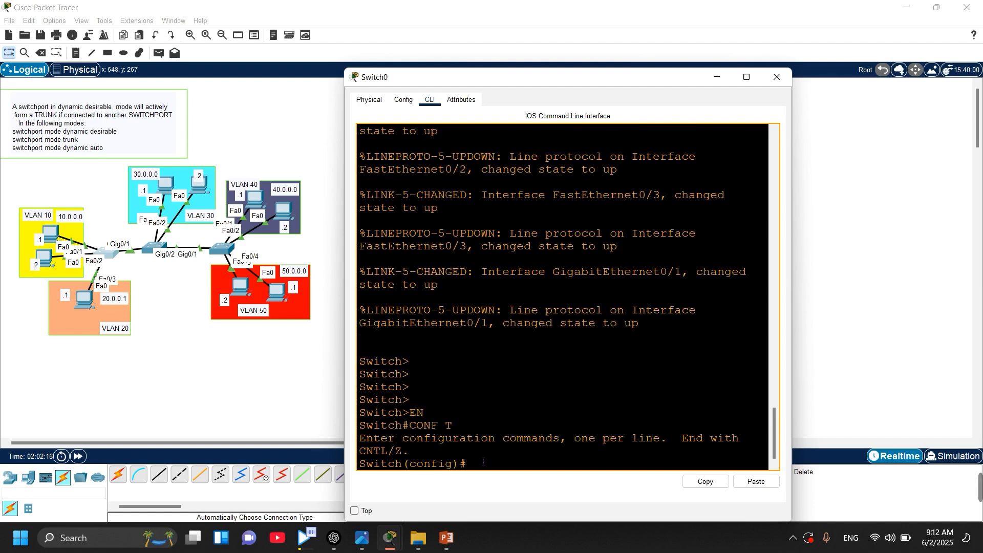
# Show the switchport details of interface g0/1 on Switch0 with "do sh int g0/1 sw" and widen the window on both sides.
pyautogui.press('Return')
pyautogui.write('DO SH')
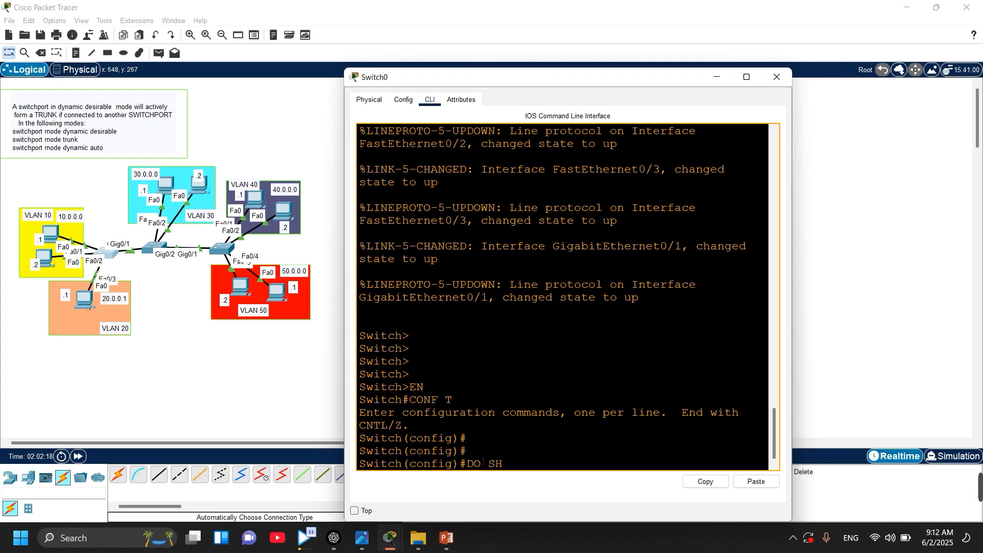
pyautogui.write(' int g0/1 sw')
pyautogui.press('Return')
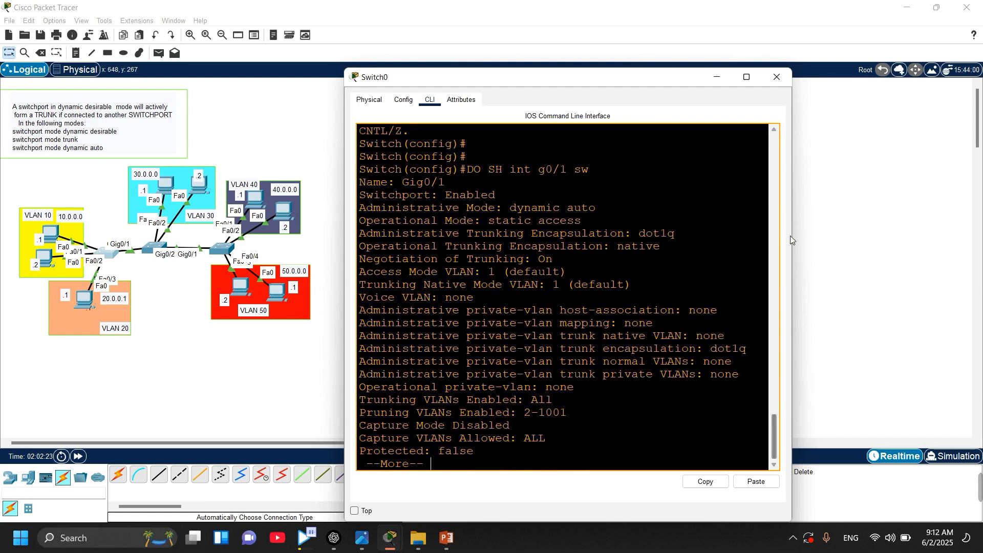
pyautogui.moveTo(791, 236); pyautogui.dragTo(867, 236)
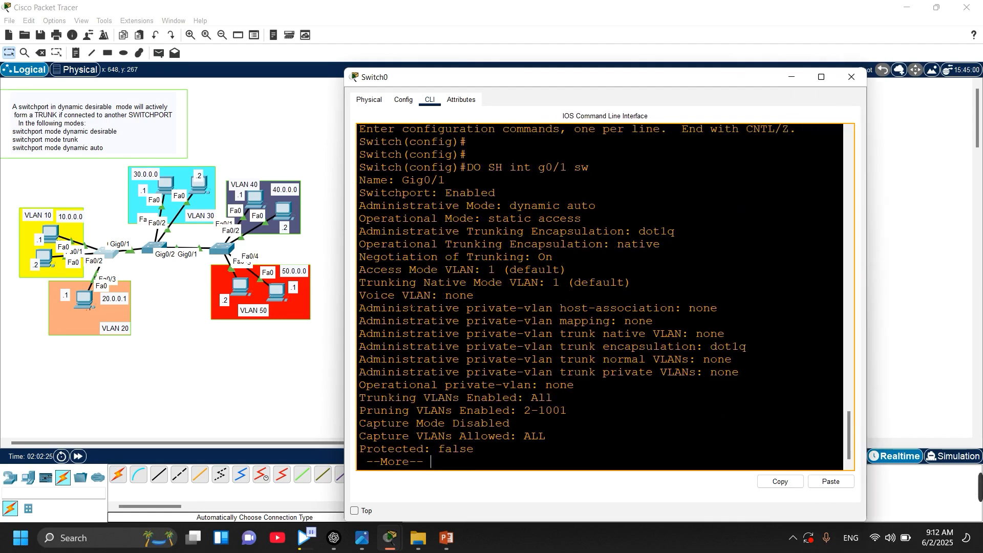
pyautogui.moveTo(344, 281); pyautogui.dragTo(261, 275)
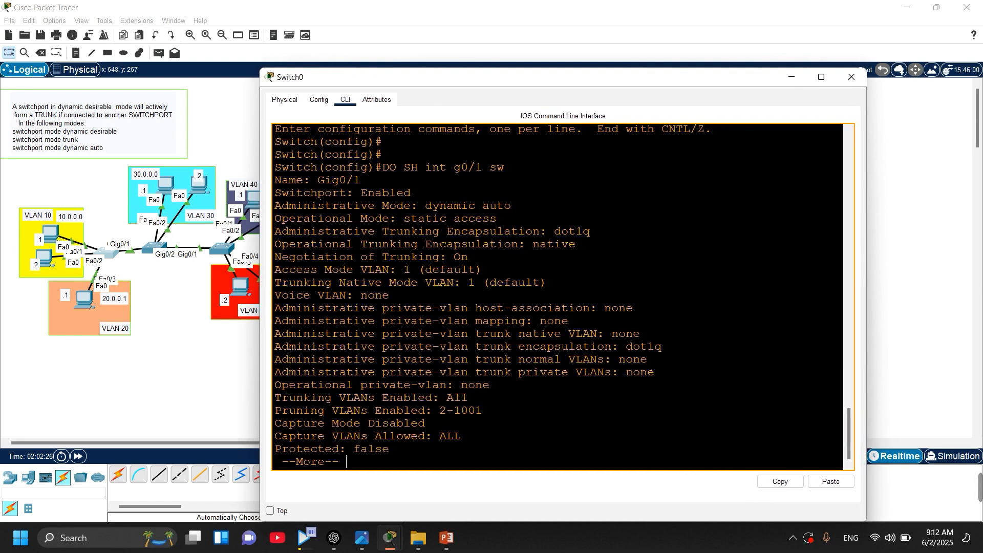
# Examine the interface name, switchport status, administrative mode and operational mode in Switch0's Gig0/1 details.
pyautogui.moveTo(374, 181); pyautogui.dragTo(283, 182)
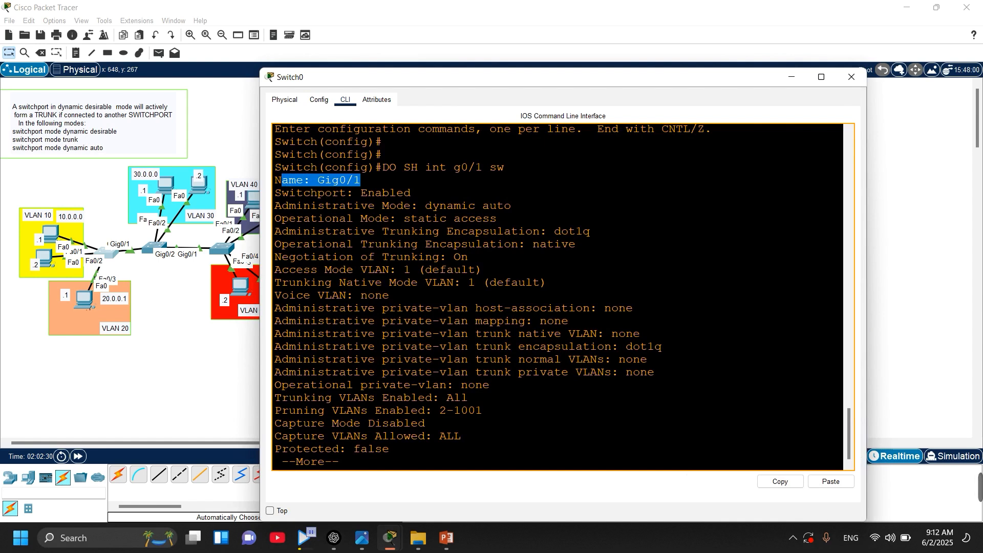
pyautogui.moveTo(275, 193); pyautogui.dragTo(423, 198)
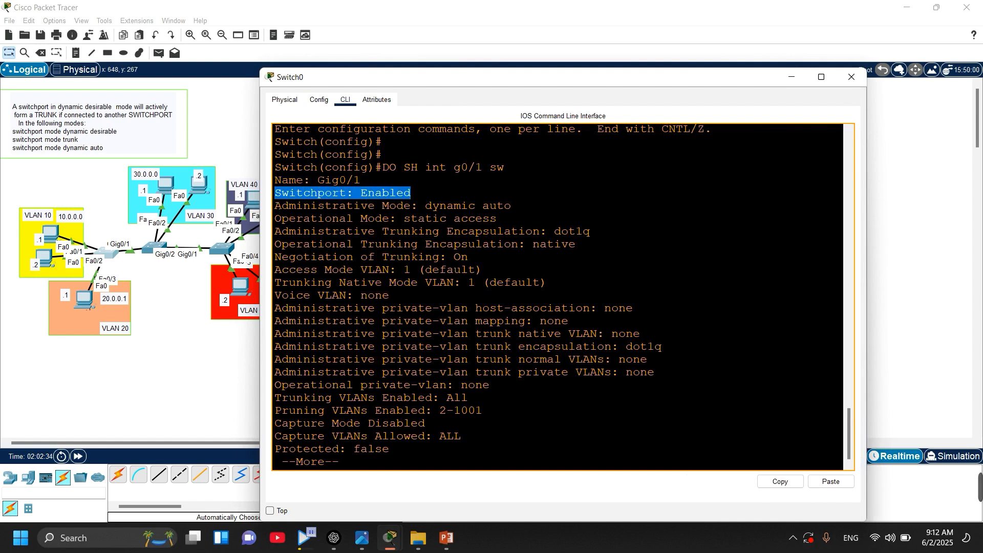
pyautogui.moveTo(275, 206); pyautogui.dragTo(550, 202)
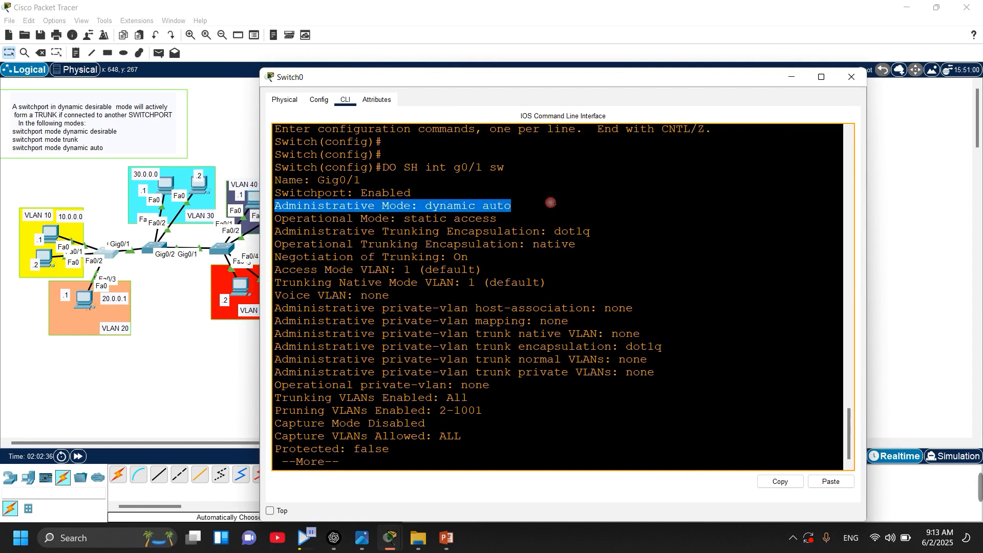
pyautogui.click(357, 207)
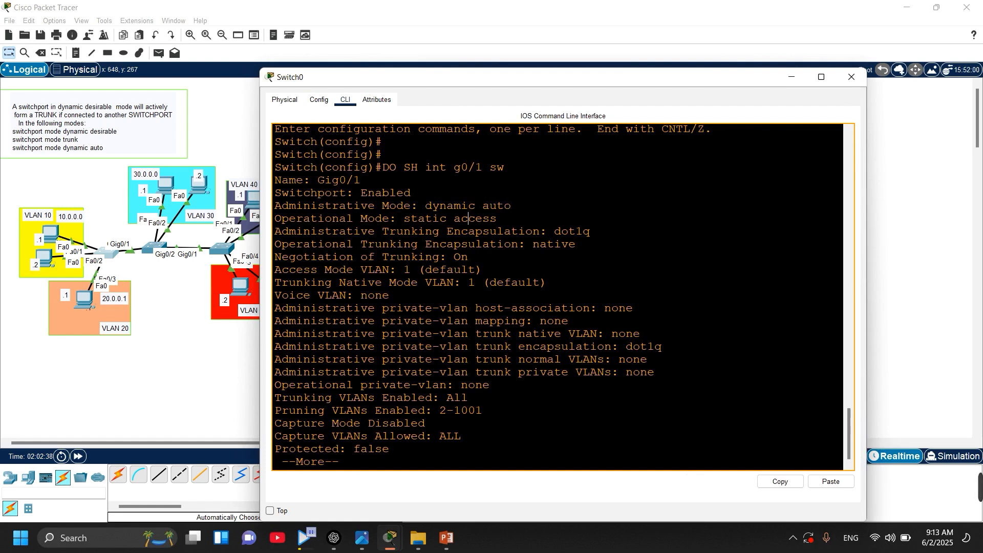
pyautogui.moveTo(511, 205); pyautogui.dragTo(496, 206)
pyautogui.moveTo(425, 206)
pyautogui.mouseDown()
pyautogui.moveTo(511, 206)
pyautogui.moveTo(425, 205)
pyautogui.mouseUp()
pyautogui.click(511, 205)
pyautogui.click(425, 205)
pyautogui.moveTo(498, 219); pyautogui.dragTo(381, 218)
pyautogui.click(381, 218)
pyautogui.moveTo(498, 218); pyautogui.dragTo(282, 218)
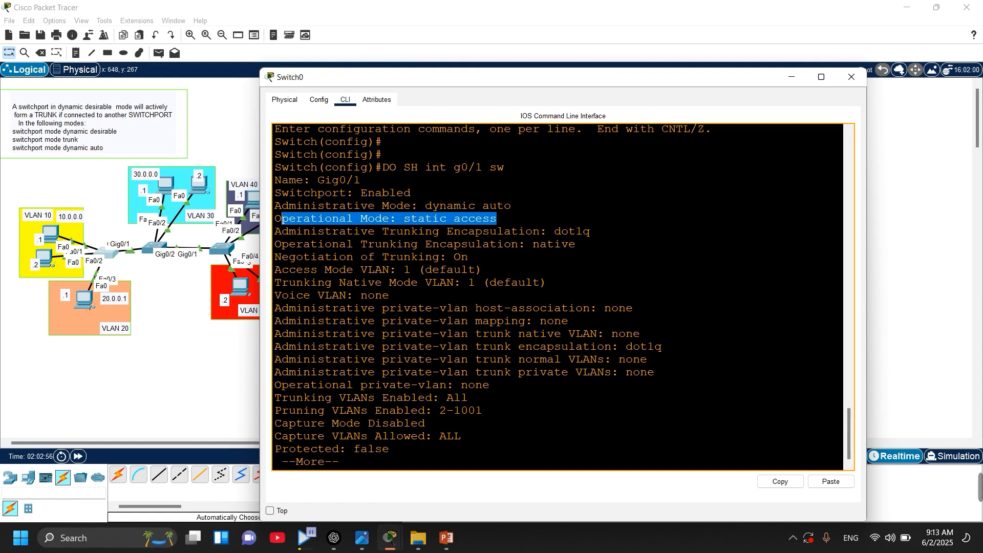
pyautogui.click(461, 222)
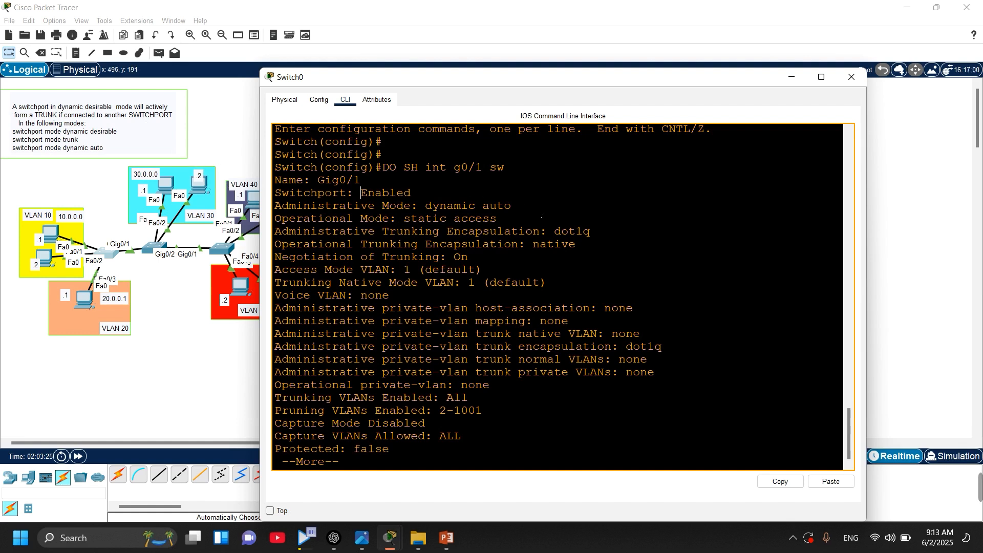
pyautogui.moveTo(510, 207); pyautogui.dragTo(414, 194)
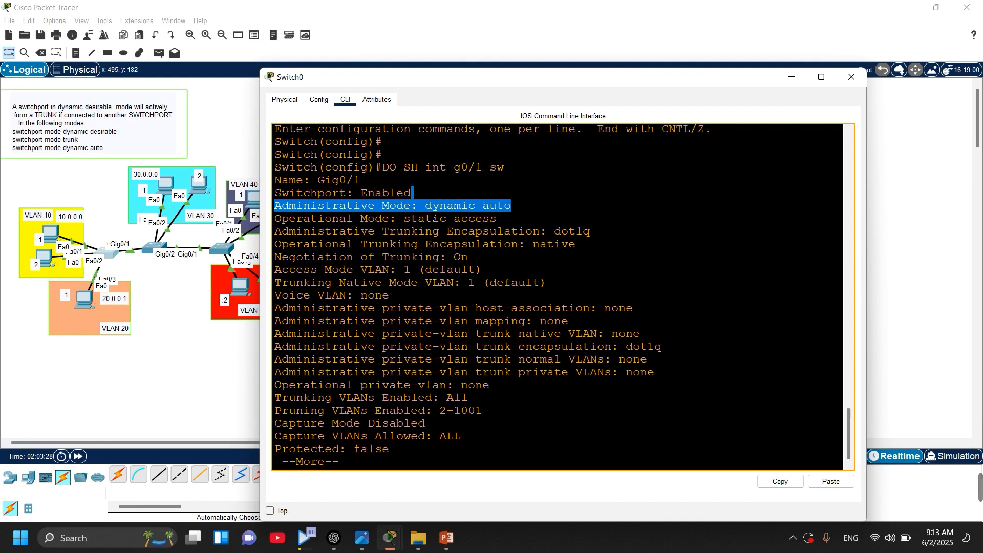
pyautogui.click(433, 206)
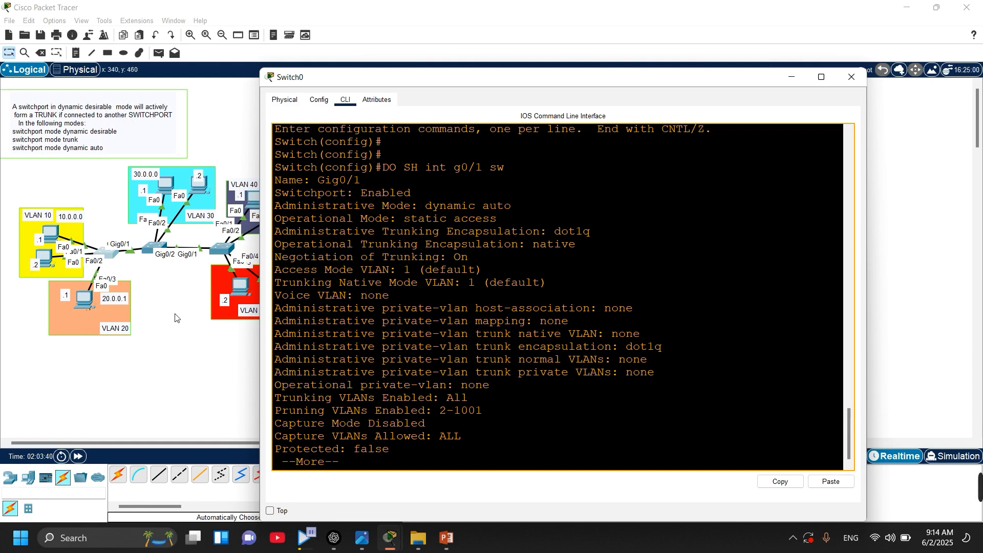
# Open the command line of Switch1, the middle switch serving VLAN 30, and enter global configuration mode.
pyautogui.click(173, 291)
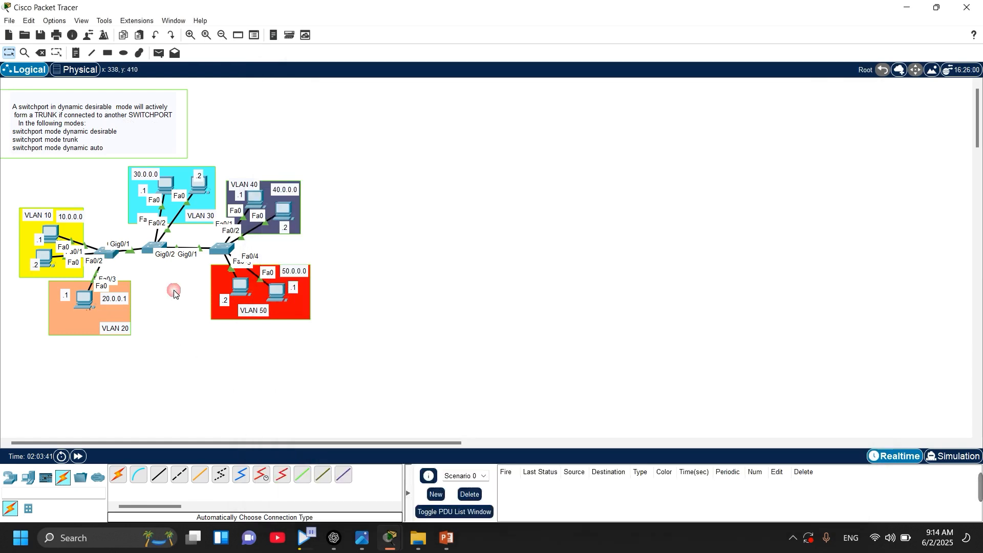
pyautogui.click(148, 256)
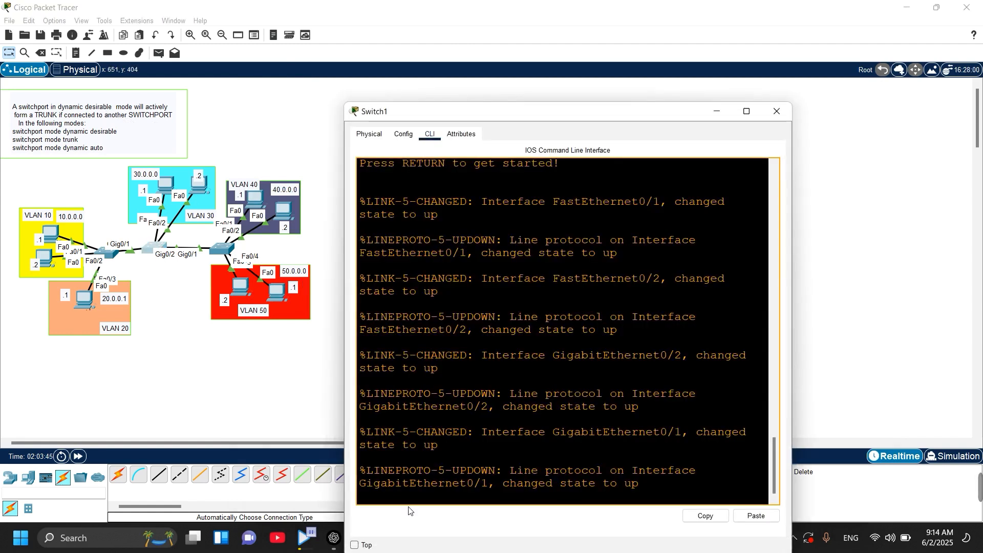
pyautogui.press('Return')
pyautogui.press('Return')
pyautogui.press('Return')
pyautogui.press('Return')
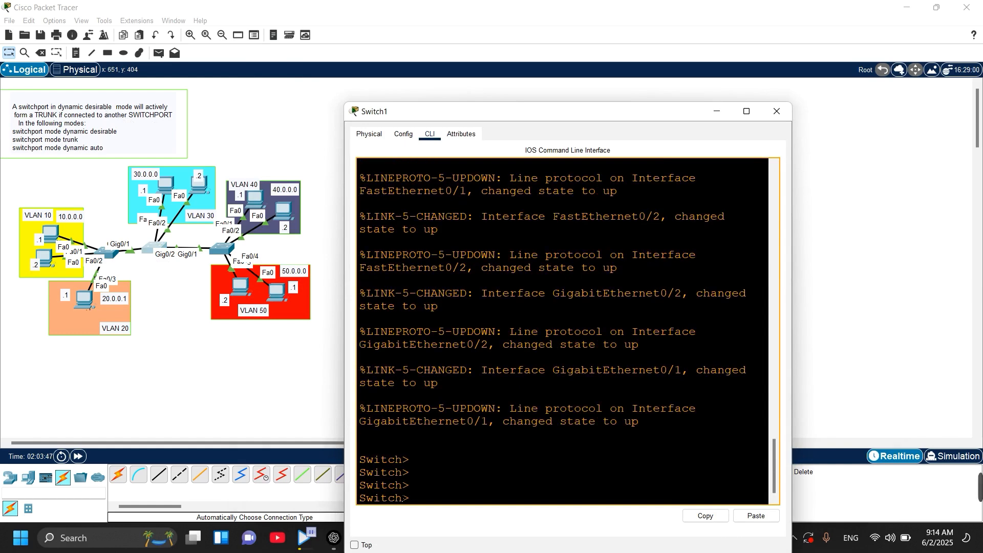
pyautogui.write('en')
pyautogui.press('Tab')
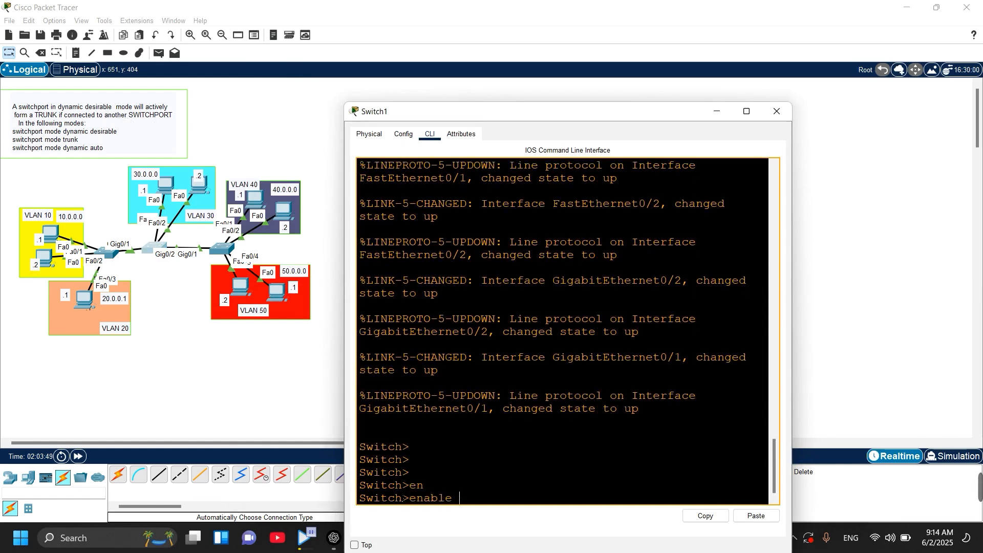
pyautogui.press('Return')
pyautogui.write('conf t')
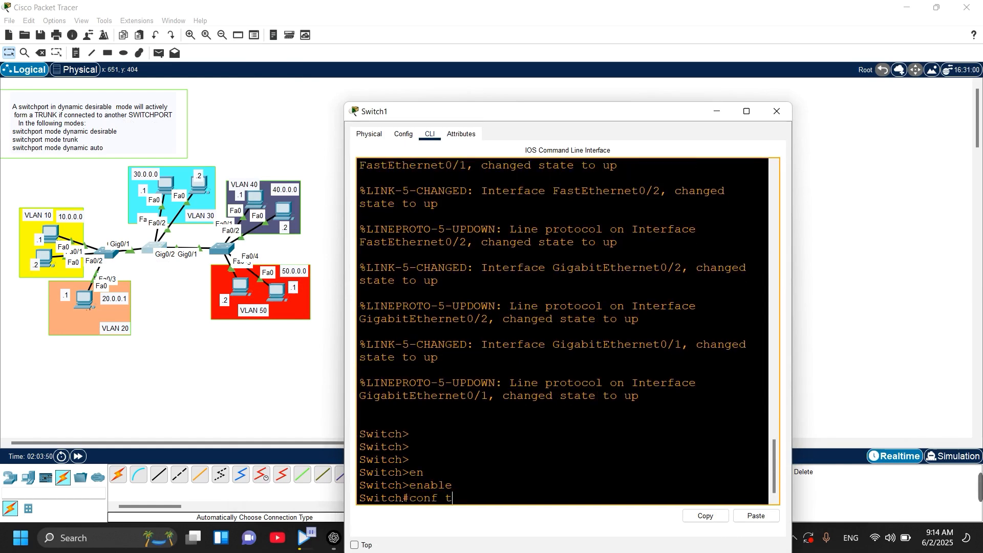
pyautogui.press('Return')
pyautogui.press('Return')
pyautogui.press('Return')
# Try to run "interface gigabitEthernet 0/1 sw" from Switch1's global configuration mode.
pyautogui.write('int')
pyautogui.press('Tab')
pyautogui.write('g')
pyautogui.press('Tab')
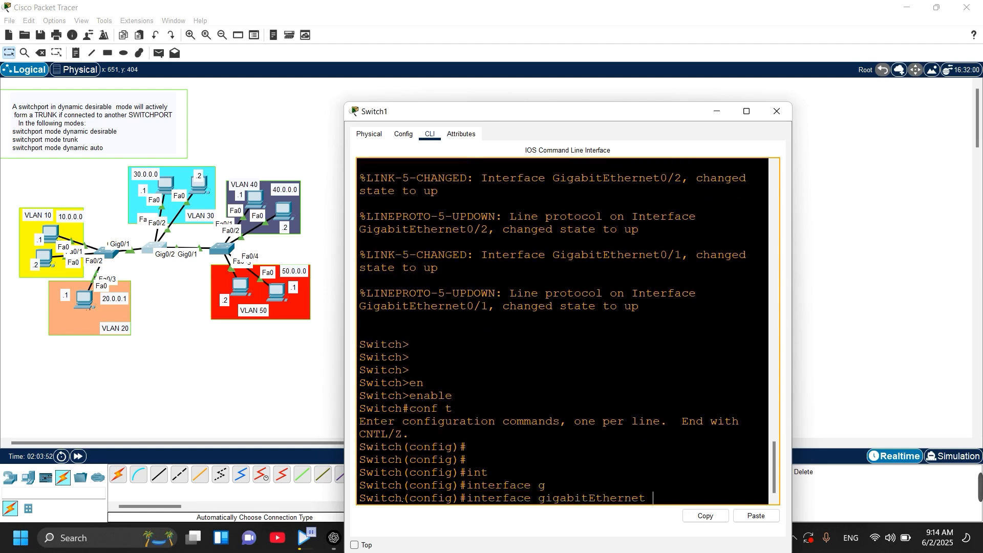
pyautogui.write('0/1 sw')
pyautogui.press('Tab')
pyautogui.press('Return')
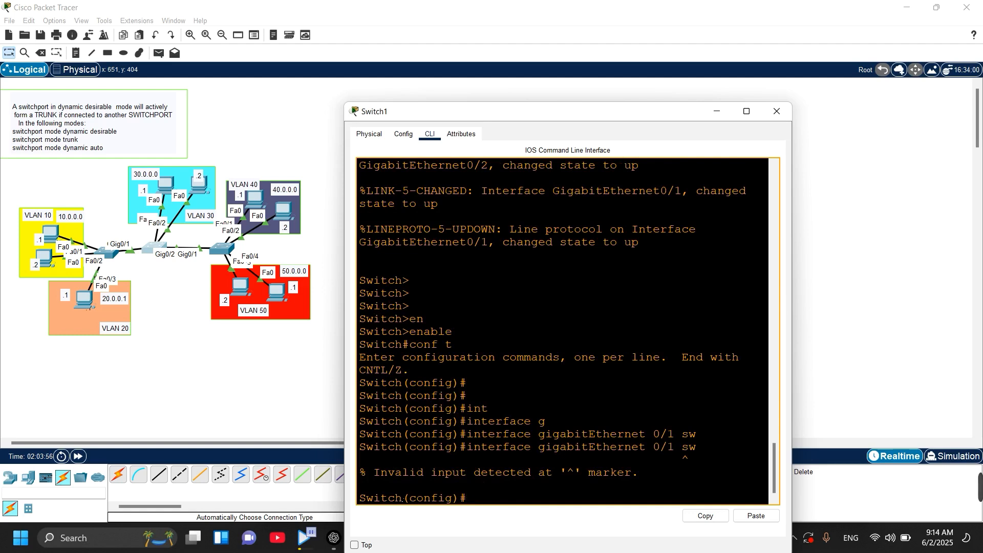
# Rerun the previous command as "do sh interface gigabitEthernet 0/1 sw" and examine the administrative and operational modes.
pyautogui.press('Up')
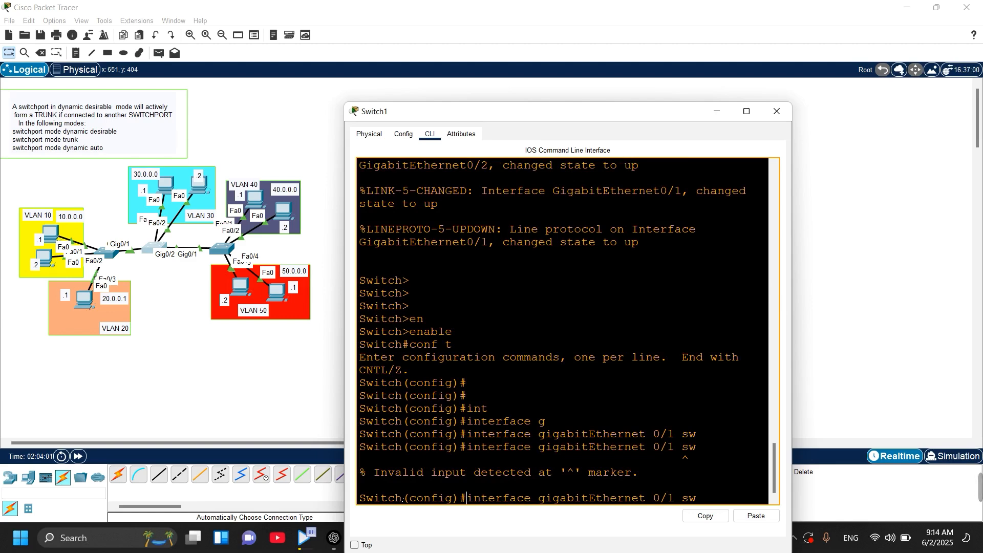
pyautogui.write('do sh')
pyautogui.press('Return')
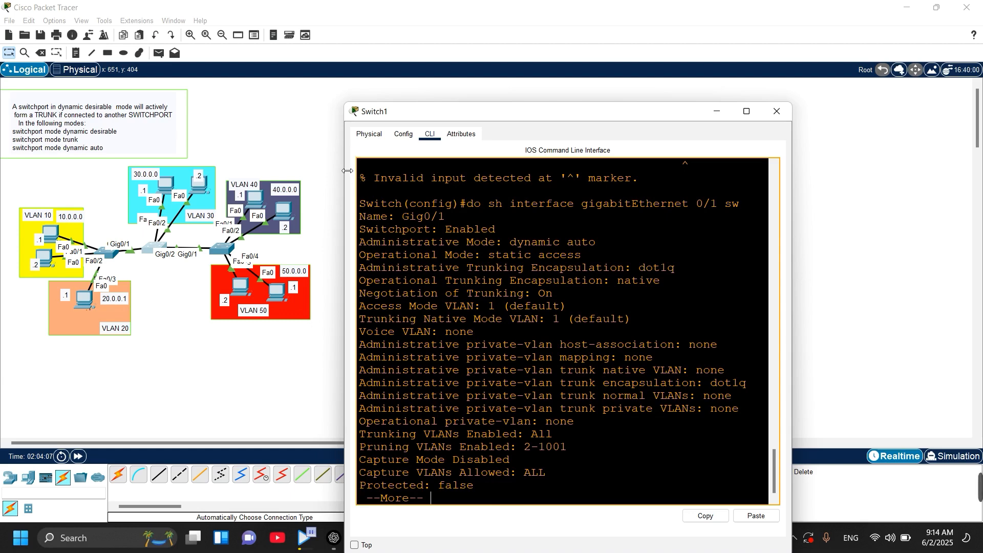
pyautogui.moveTo(344, 172); pyautogui.dragTo(285, 186)
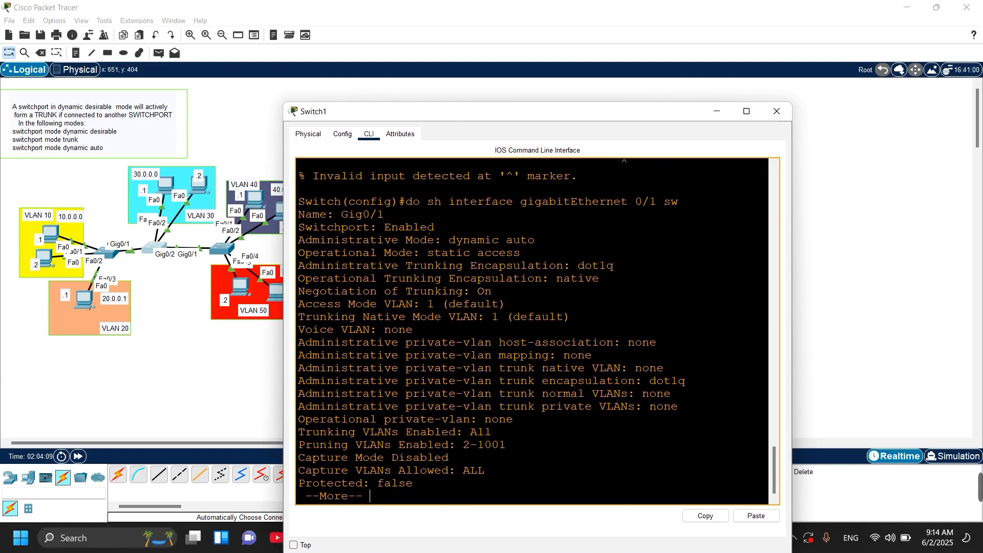
pyautogui.moveTo(434, 228); pyautogui.dragTo(536, 240)
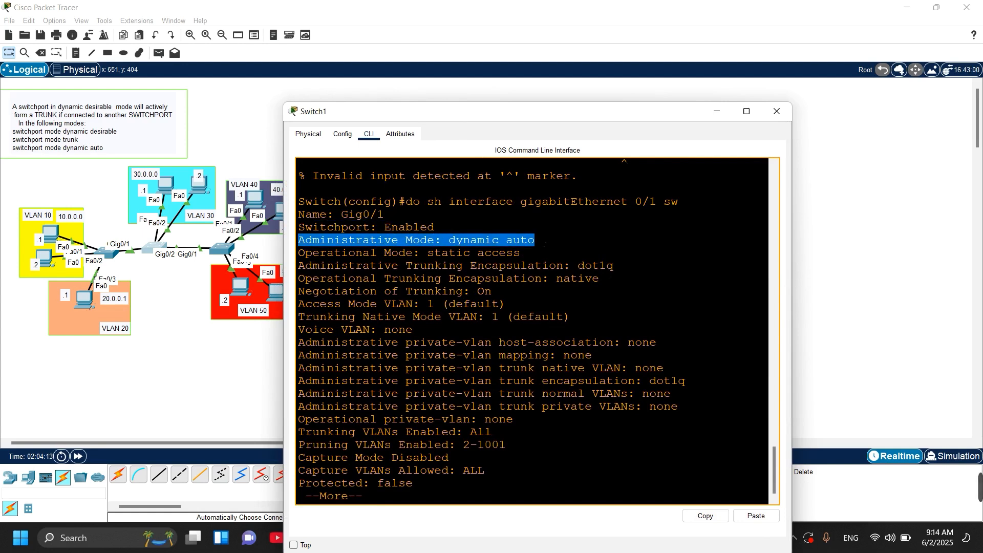
pyautogui.moveTo(300, 253); pyautogui.dragTo(527, 259)
pyautogui.click(527, 260)
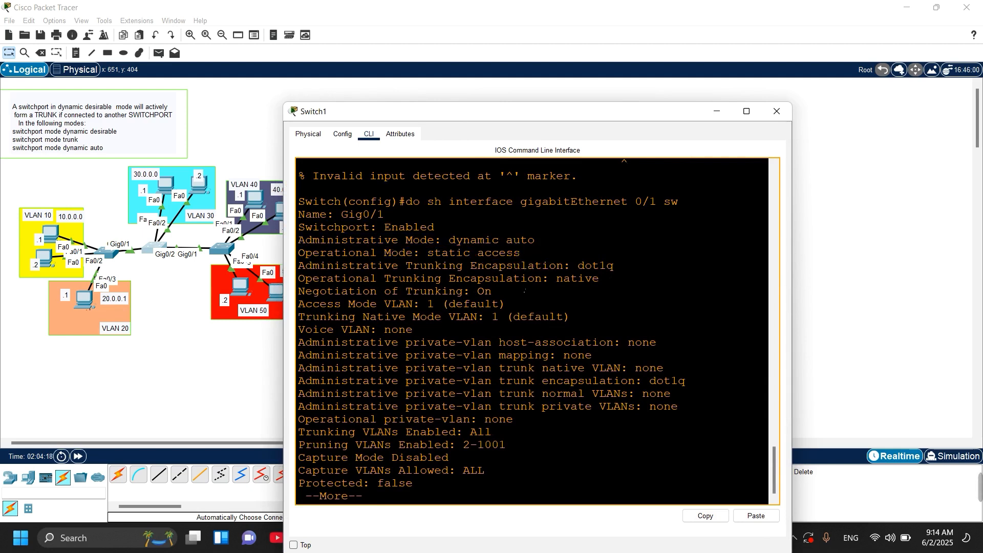
# Go back to the topology, reopen Switch1's command line and examine the administrative mode of its Gig0/1 interface.
pyautogui.click(97, 236)
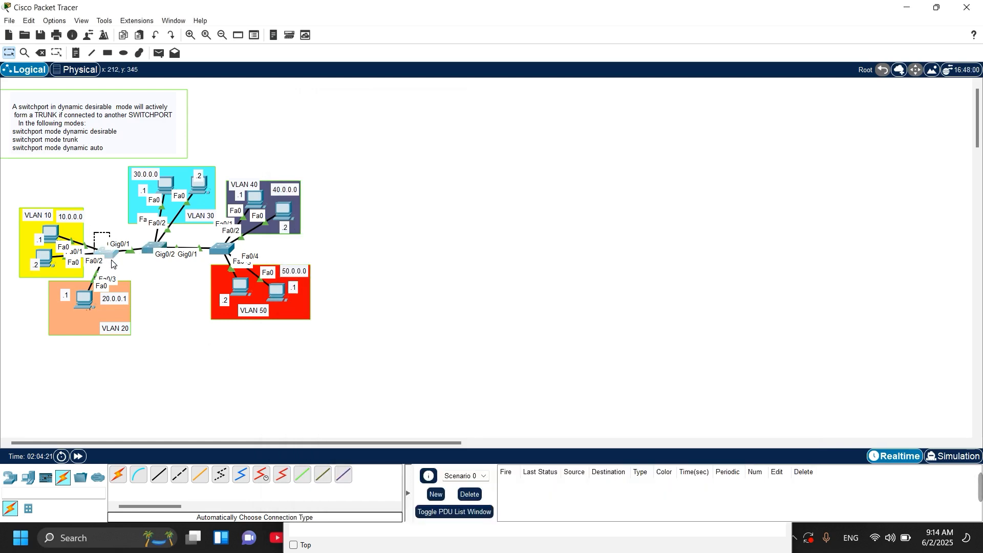
pyautogui.click(146, 251)
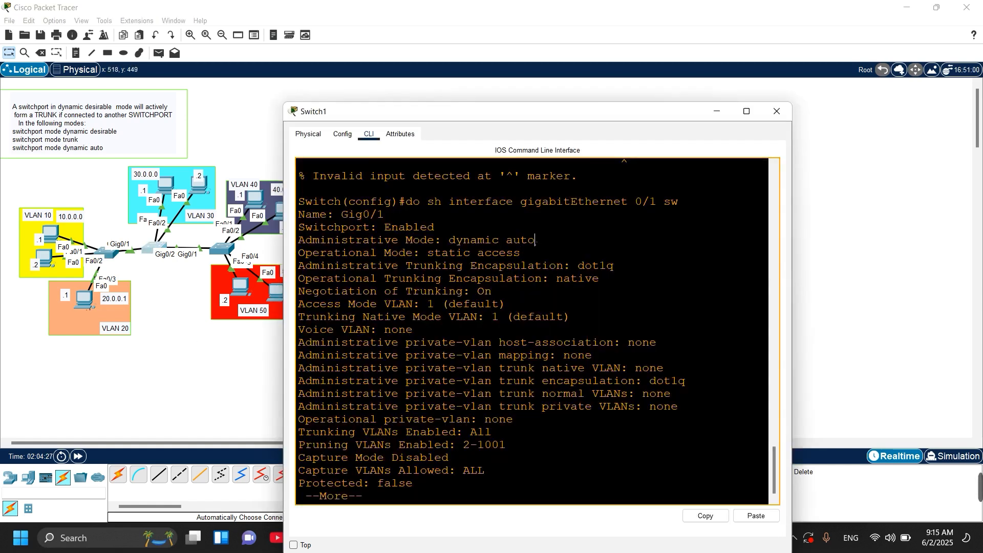
pyautogui.moveTo(536, 240); pyautogui.dragTo(294, 240)
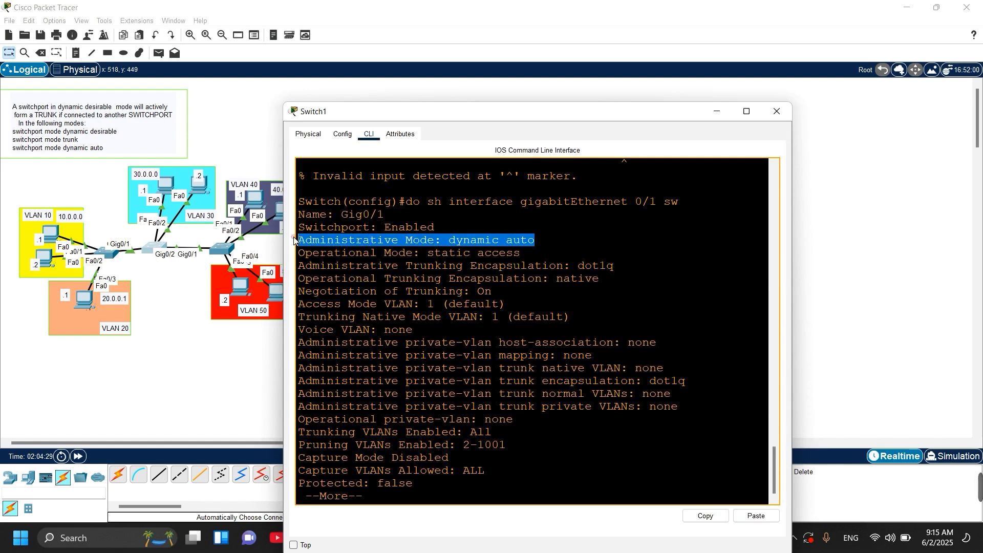
pyautogui.moveTo(97, 216); pyautogui.dragTo(126, 268)
pyautogui.moveTo(130, 267); pyautogui.dragTo(131, 267)
pyautogui.click(172, 309)
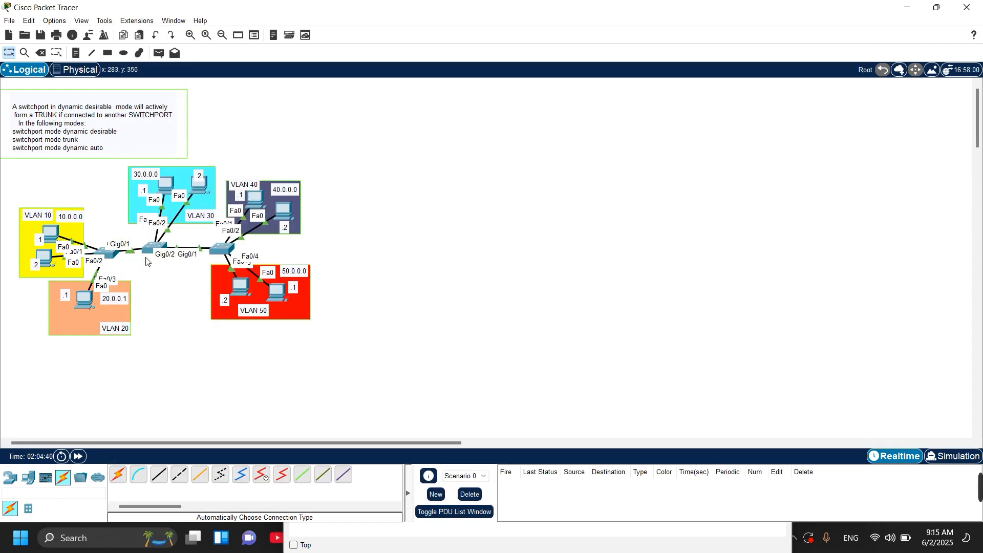
# Reopen Switch1's command line and page through the remaining interface output to get back to the global configuration prompt.
pyautogui.click(153, 251)
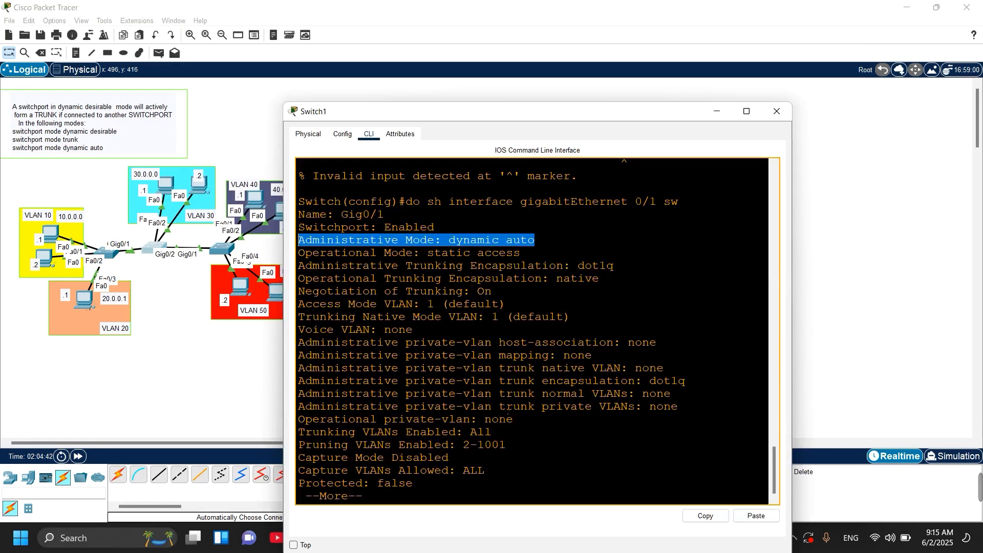
pyautogui.click(417, 495)
pyautogui.press('Return')
pyautogui.press('Return')
pyautogui.press('Return')
pyautogui.press('Return')
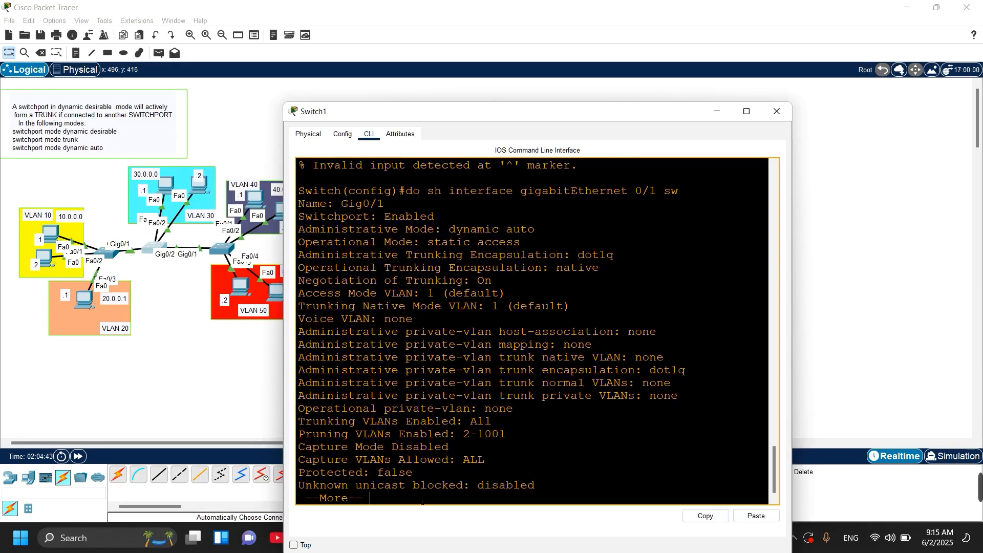
pyautogui.press('Return')
pyautogui.press('Return')
pyautogui.press('Return')
pyautogui.press('Return')
pyautogui.press('Return')
pyautogui.press('Return')
pyautogui.press('Return')
pyautogui.press('Return')
pyautogui.press('Return')
pyautogui.press('Return')
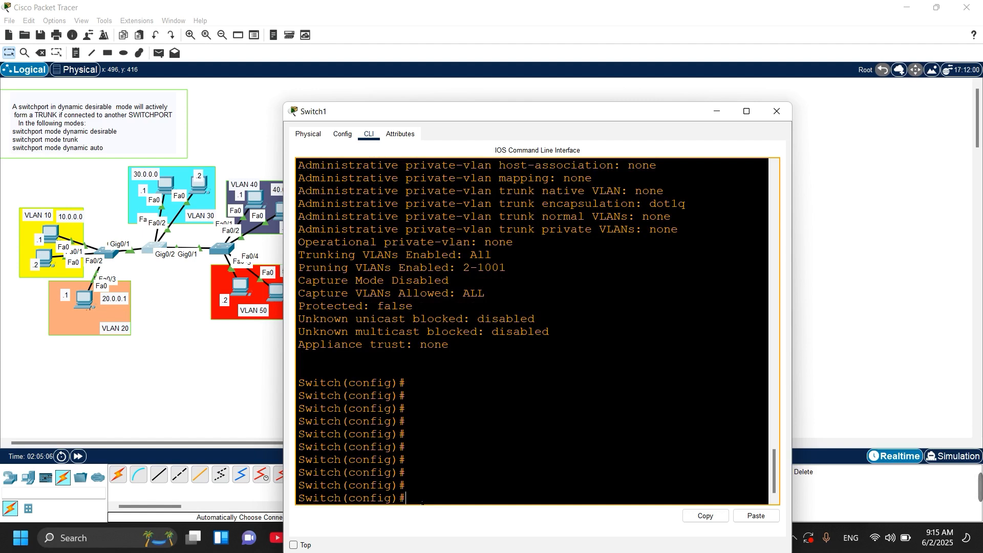
# Enter interface configuration mode for gigabitEthernet 0/1 on Switch1.
pyautogui.write('int')
pyautogui.press('Tab')
pyautogui.write('g')
pyautogui.press('Tab')
pyautogui.write('0')
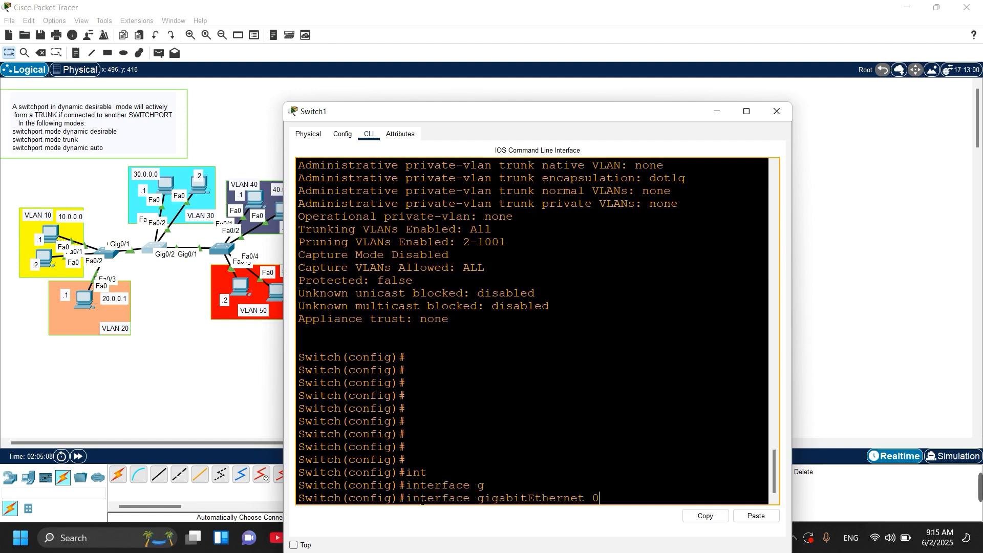
pyautogui.write('/1')
pyautogui.press('Return')
# Start the "switchport mode dynamic" command on Gig0/1, list its available options and examine them.
pyautogui.write('sw')
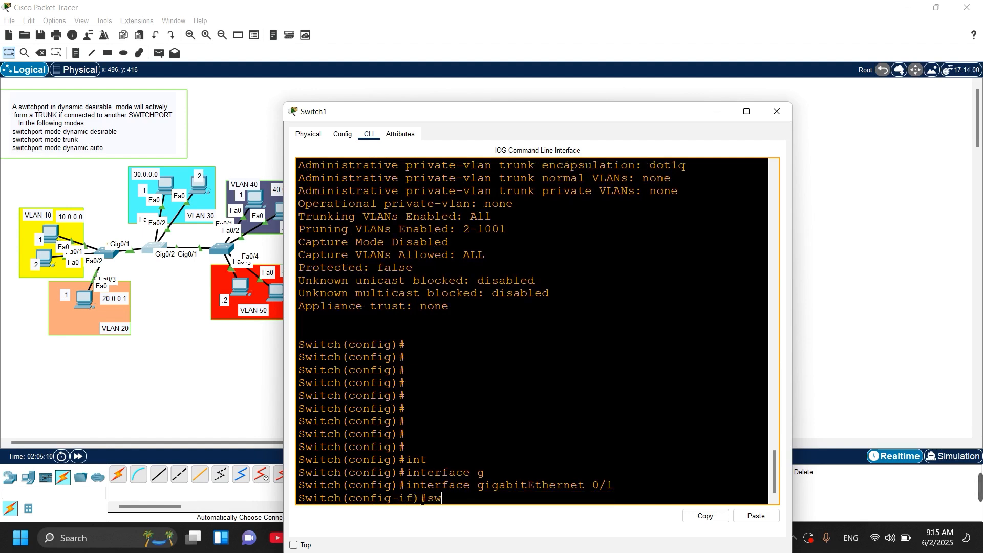
pyautogui.press('Tab')
pyautogui.write('m')
pyautogui.press('Tab')
pyautogui.write('d')
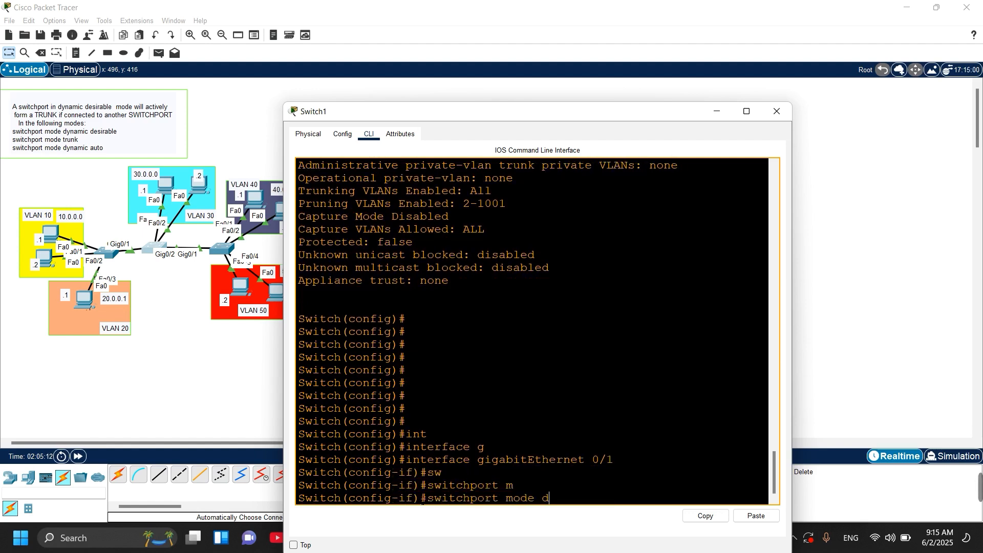
pyautogui.press('Tab')
pyautogui.write('?')
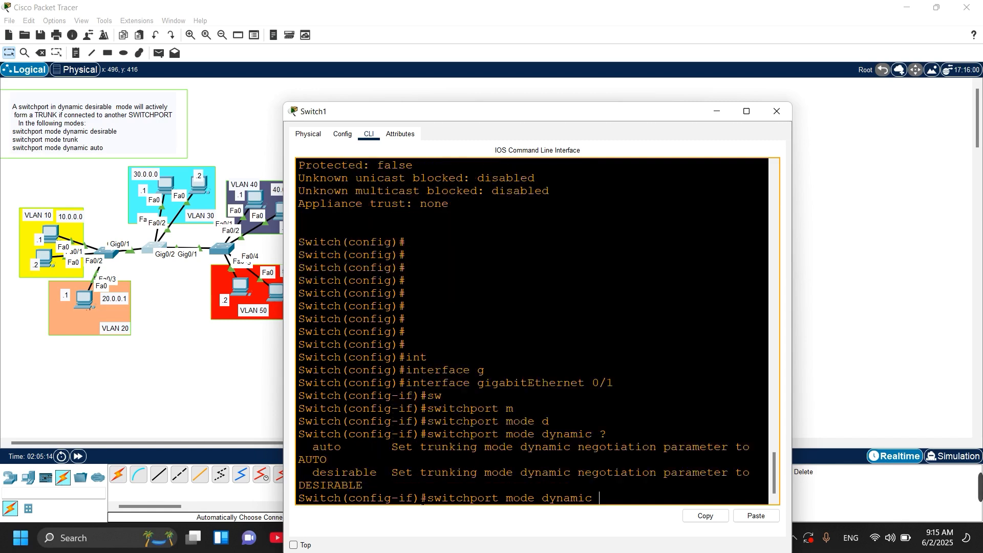
pyautogui.doubleClick(328, 448)
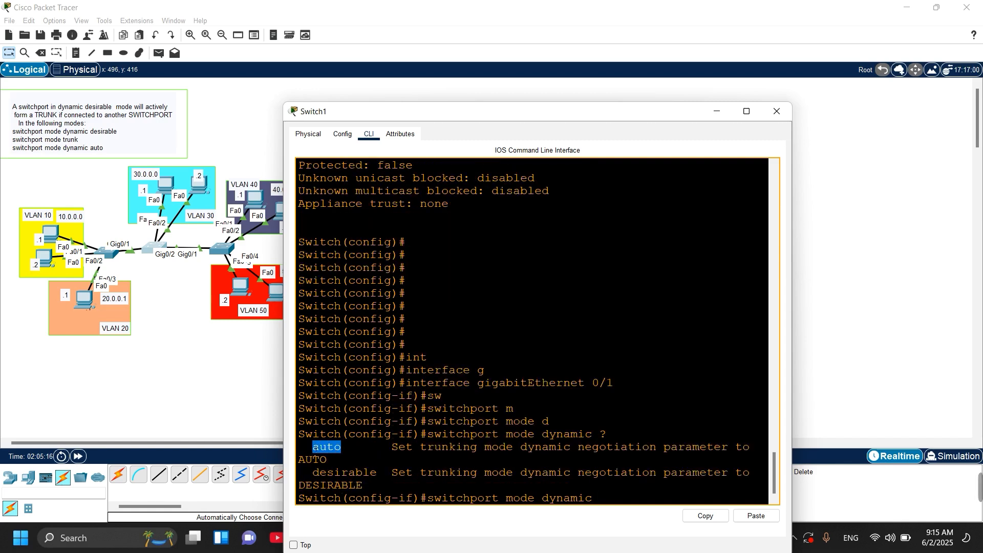
pyautogui.moveTo(321, 460); pyautogui.dragTo(326, 460)
pyautogui.moveTo(382, 474); pyautogui.dragTo(321, 463)
pyautogui.click(435, 487)
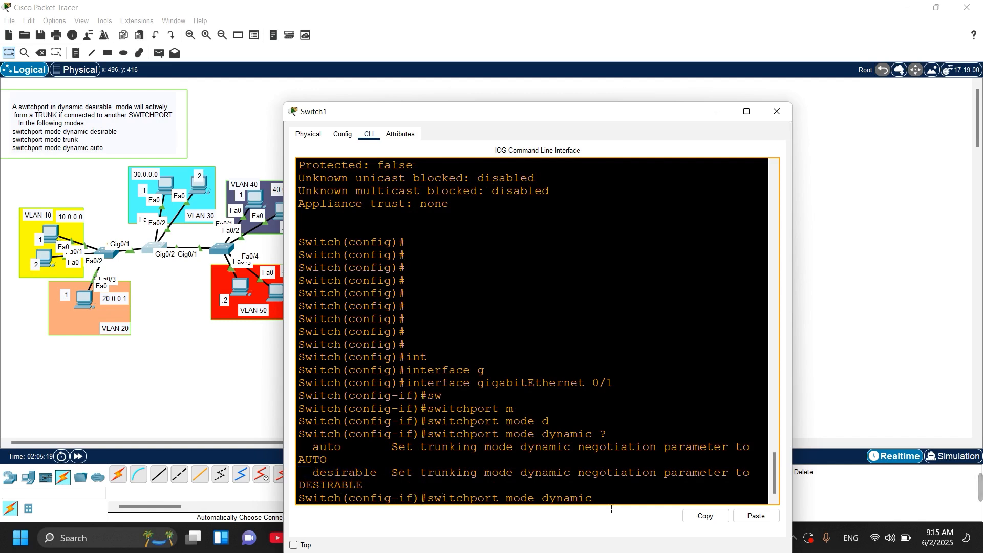
# Complete the command as "switchport mode dynamic desirable" and apply it to Switch1's Gig0/1 interface.
pyautogui.click(596, 499)
pyautogui.write('d')
pyautogui.press('Tab')
pyautogui.press('Return')
pyautogui.press('Return')
pyautogui.press('Return')
pyautogui.press('Return')
pyautogui.press('Return')
pyautogui.press('Return')
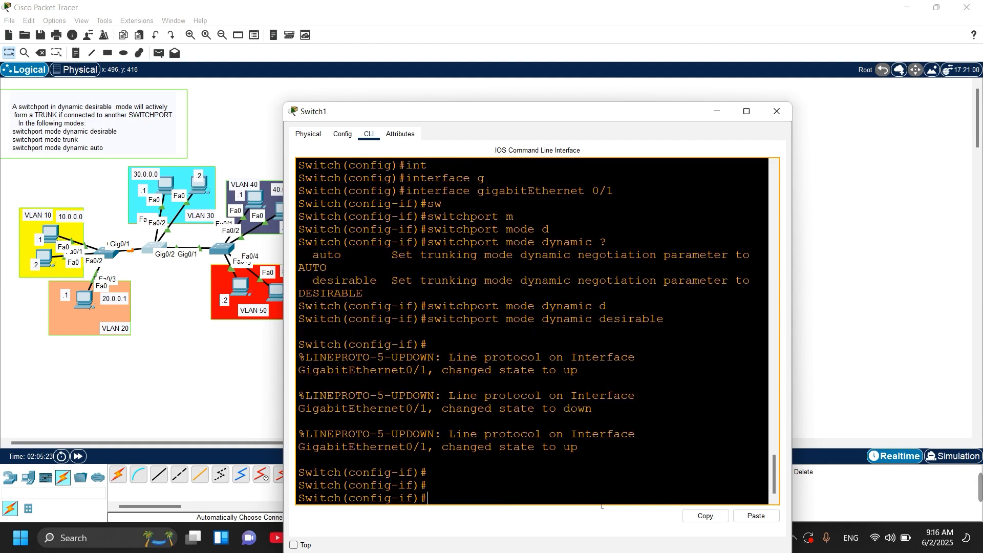
# Exit interface configuration on Switch1 back to global configuration mode.
pyautogui.write('ex')
pyautogui.press('Return')
pyautogui.press('Return')
pyautogui.press('Return')
pyautogui.press('Return')
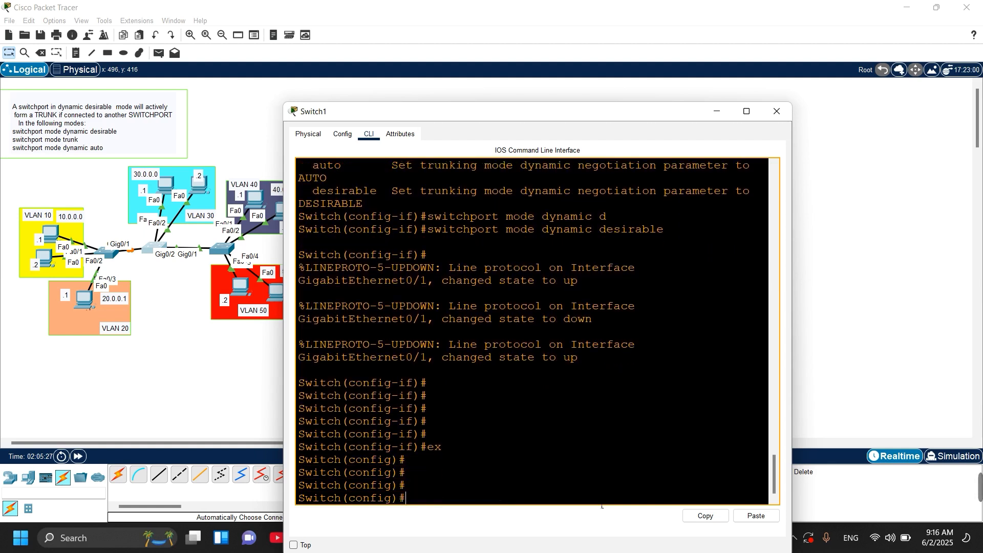
# Run "do sh int g0/1 sw" on Switch1 and examine the operational mode of Gig0/1.
pyautogui.write('do sh int')
pyautogui.press('Tab')
pyautogui.write('g0/')
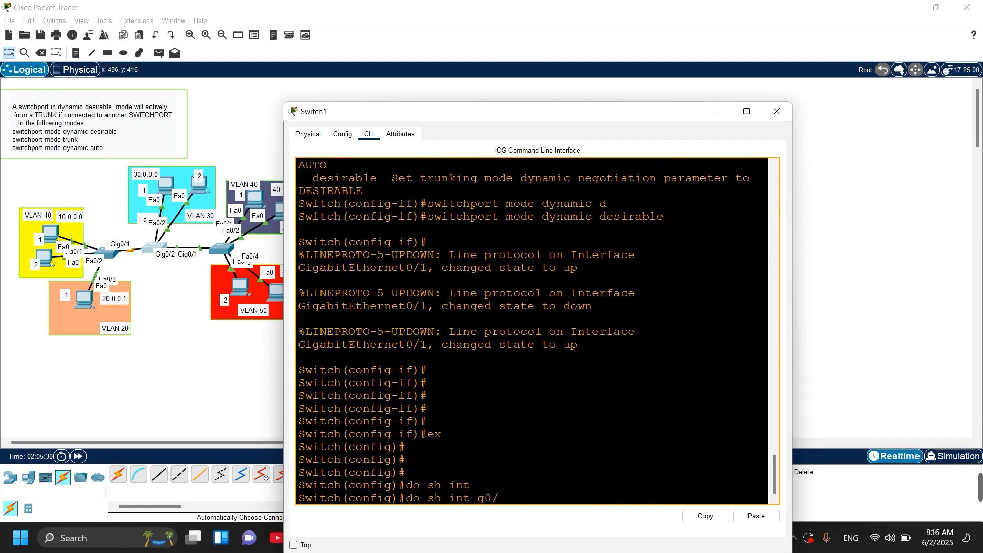
pyautogui.write('1 sw')
pyautogui.press('Tab')
pyautogui.press('Return')
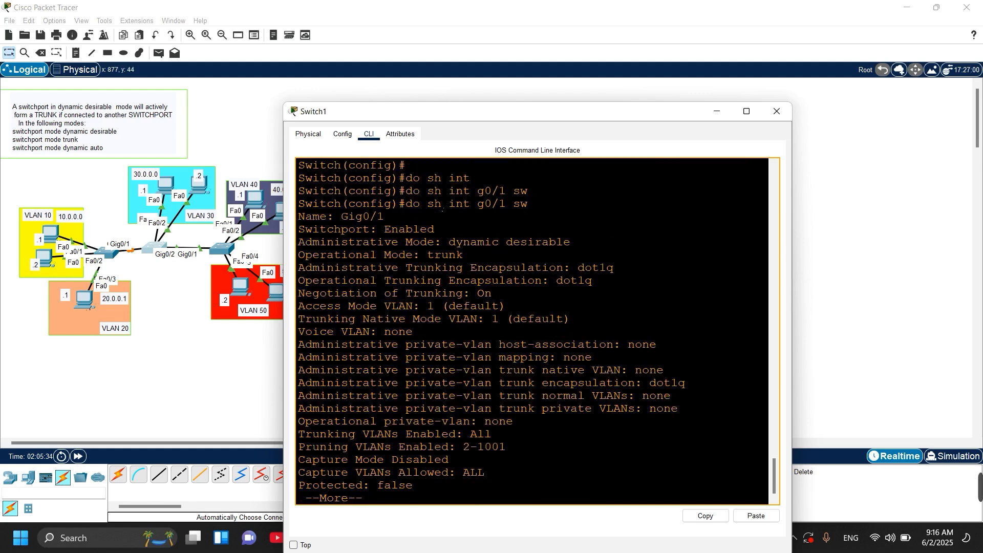
pyautogui.moveTo(435, 229); pyautogui.dragTo(308, 257)
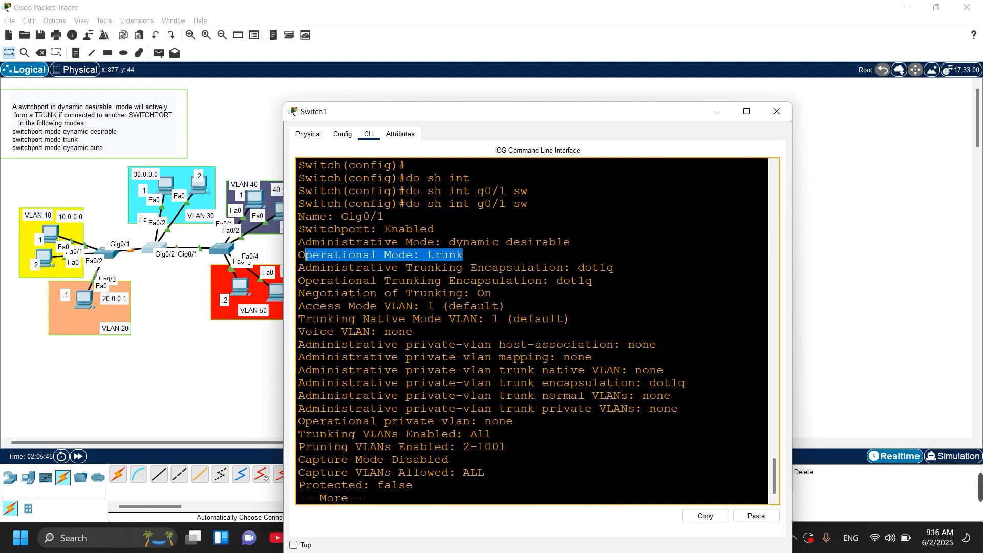
# Go back to the topology, open Switch0's command line and page through the pending output to the global configuration prompt.
pyautogui.click(210, 351)
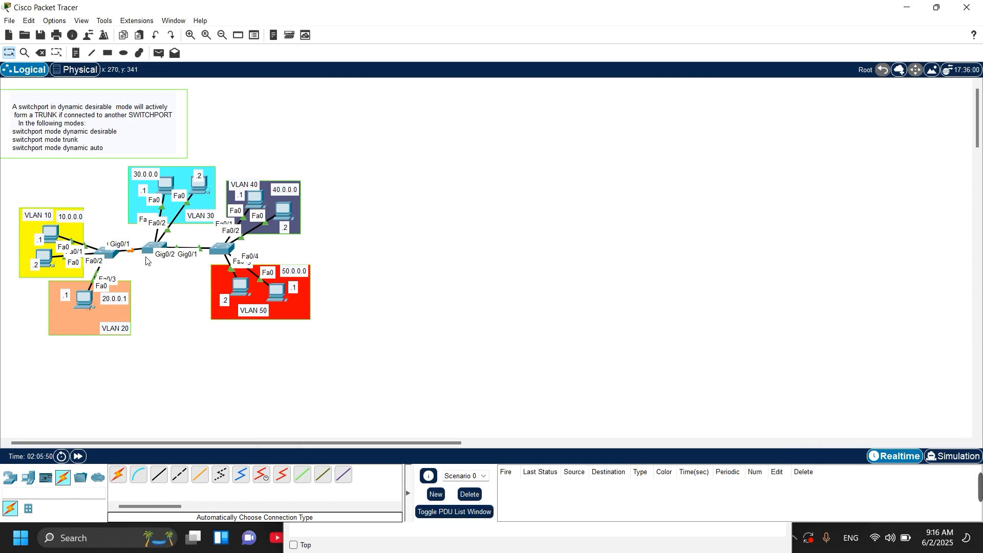
pyautogui.click(112, 254)
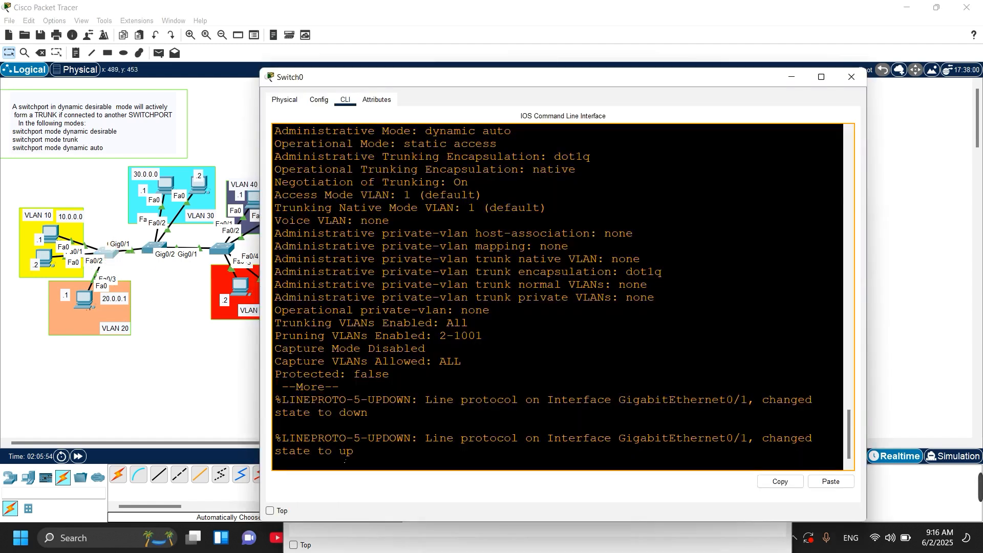
pyautogui.click(341, 461)
pyautogui.press('space')
pyautogui.press('Return')
pyautogui.press('Return')
pyautogui.press('Return')
pyautogui.press('Return')
pyautogui.press('Return')
pyautogui.press('Return')
pyautogui.press('Return')
pyautogui.press('Return')
pyautogui.press('Return')
pyautogui.press('Return')
pyautogui.press('Return')
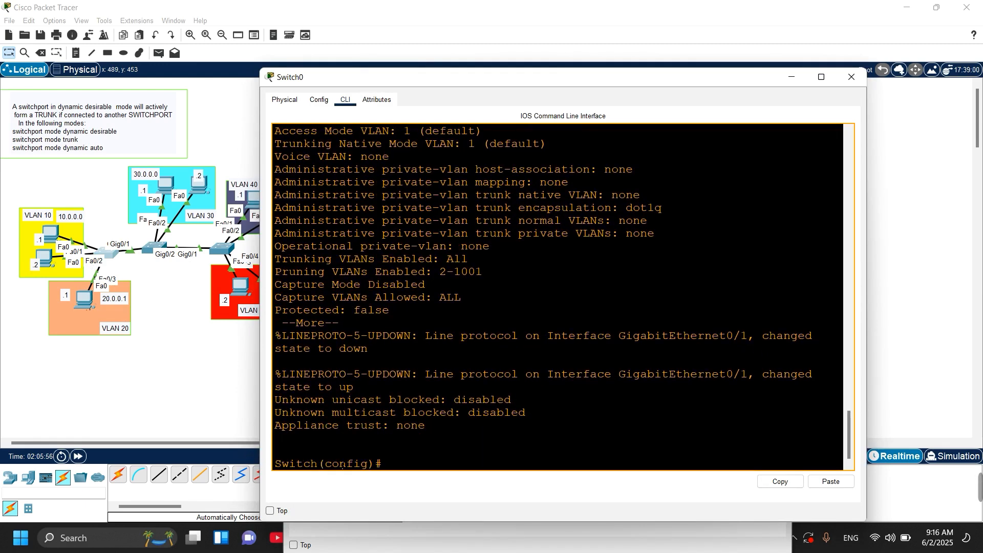
# Run "do sh int g0/1 sw" on Switch0 and examine Gig0/1's administrative and operational modes.
pyautogui.write('i')
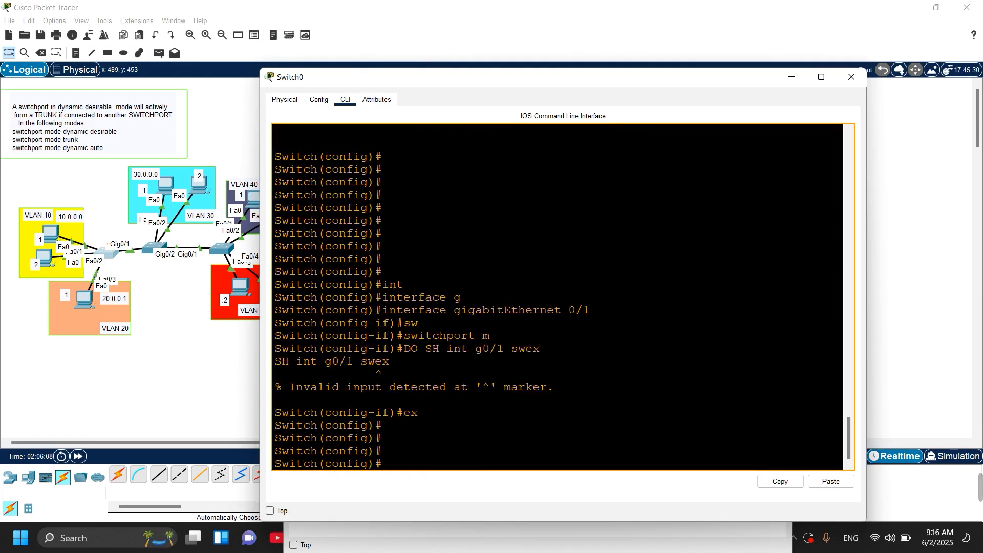
pyautogui.write('dos h')
pyautogui.press('BackSpace')
pyautogui.write('sh int')
pyautogui.press('Tab')
pyautogui.write('g0')
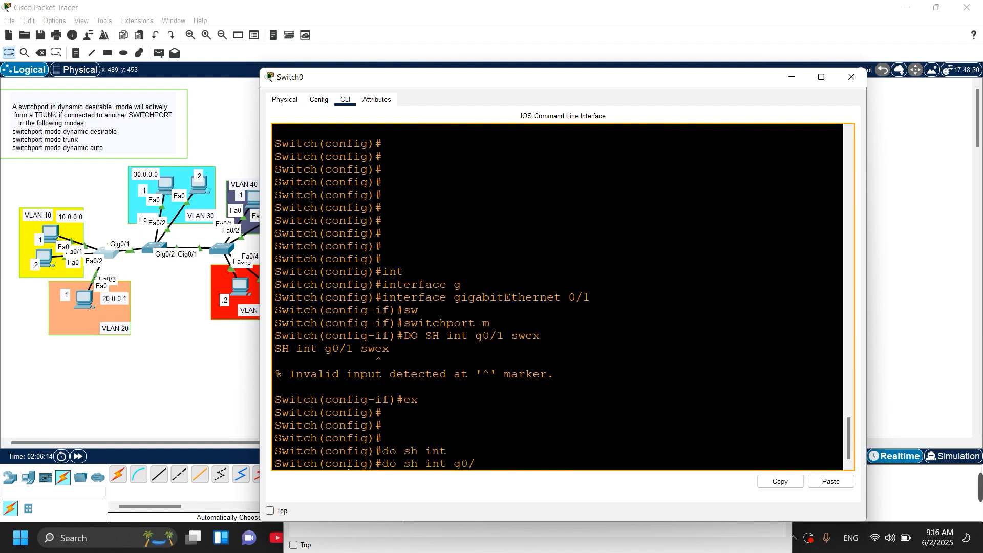
pyautogui.write('/1 sw')
pyautogui.press('Tab')
pyautogui.press('Return')
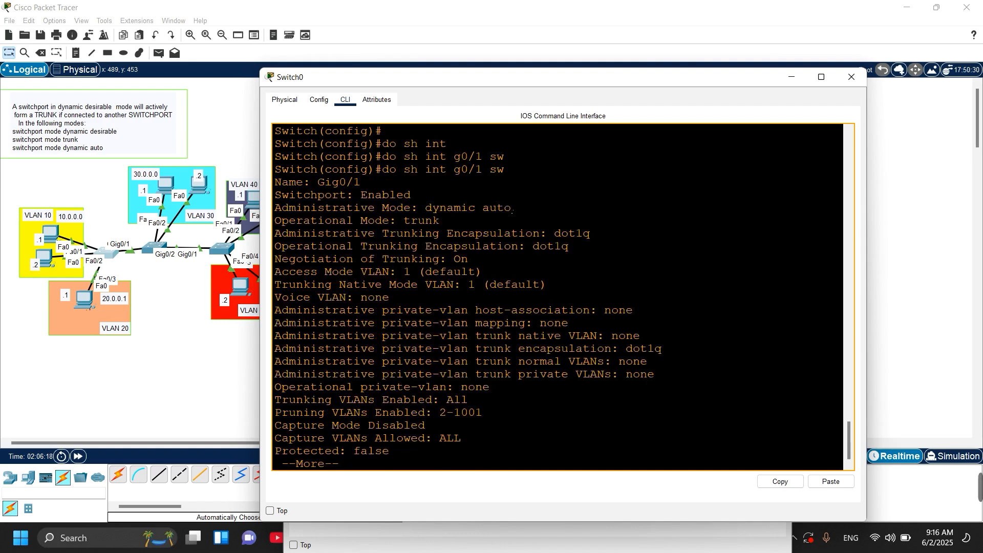
pyautogui.moveTo(274, 207); pyautogui.dragTo(532, 210)
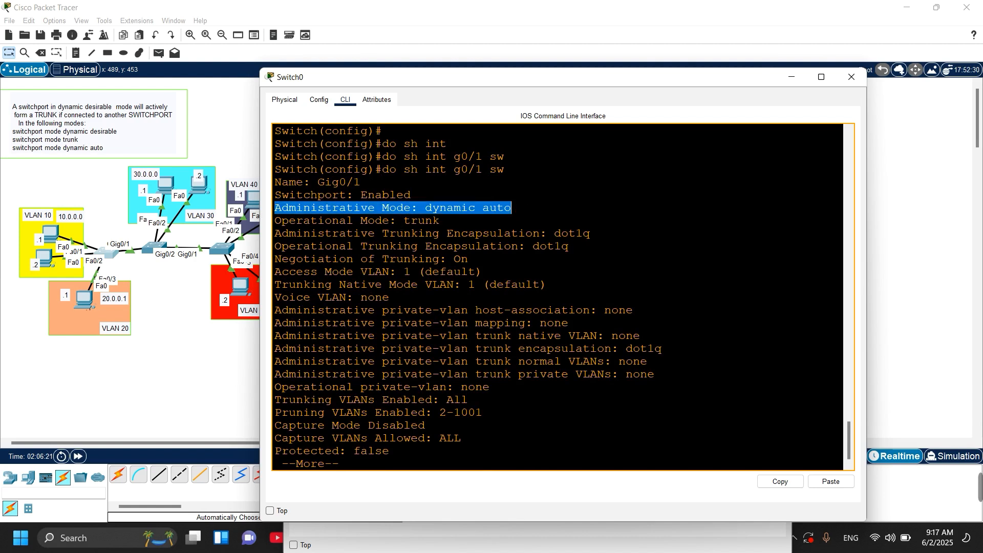
pyautogui.moveTo(440, 221); pyautogui.dragTo(405, 222)
pyautogui.click(418, 221)
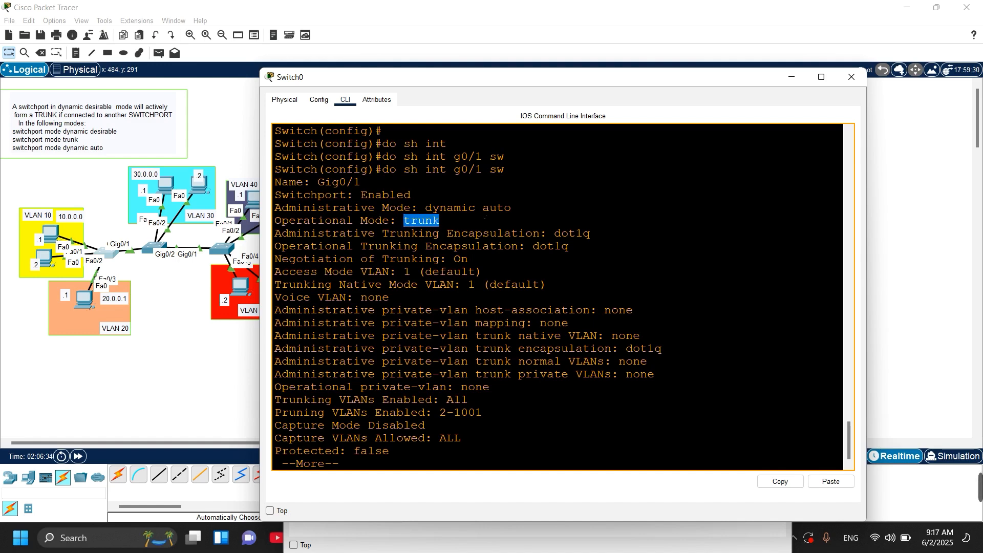
pyautogui.moveTo(514, 209); pyautogui.dragTo(481, 208)
# Return to the topology, reopen Switch1's command line and page past the pending output to the global configuration prompt.
pyautogui.click(188, 353)
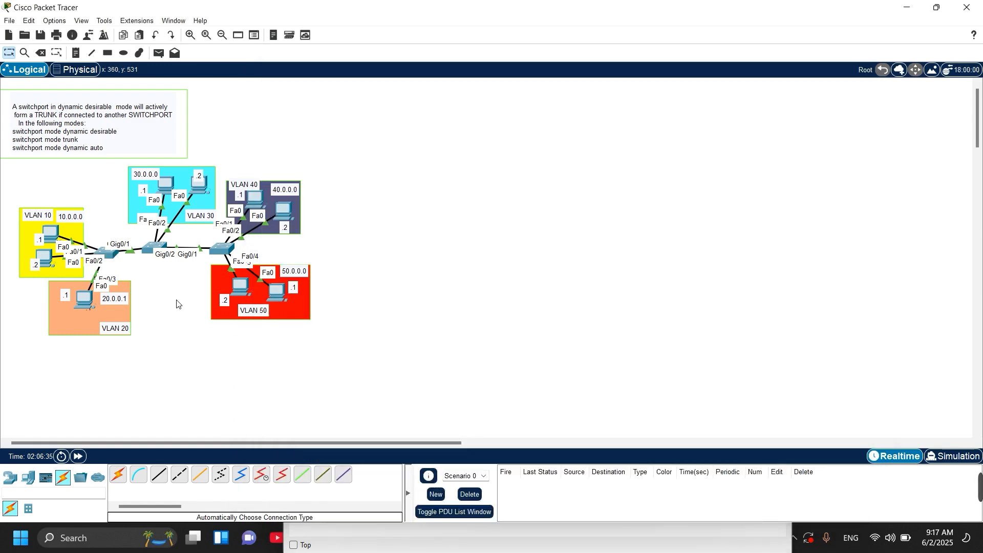
pyautogui.click(152, 251)
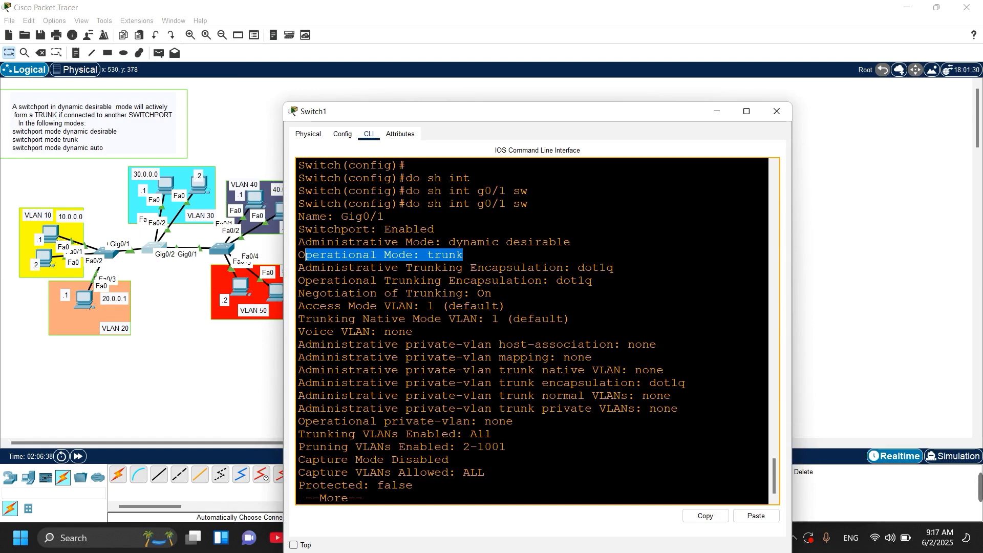
pyautogui.click(377, 496)
pyautogui.press('Return')
pyautogui.press('Return')
pyautogui.press('Return')
pyautogui.press('Return')
pyautogui.press('Return')
pyautogui.press('Return')
pyautogui.press('Return')
pyautogui.press('Return')
pyautogui.press('Return')
pyautogui.press('Return')
pyautogui.press('Return')
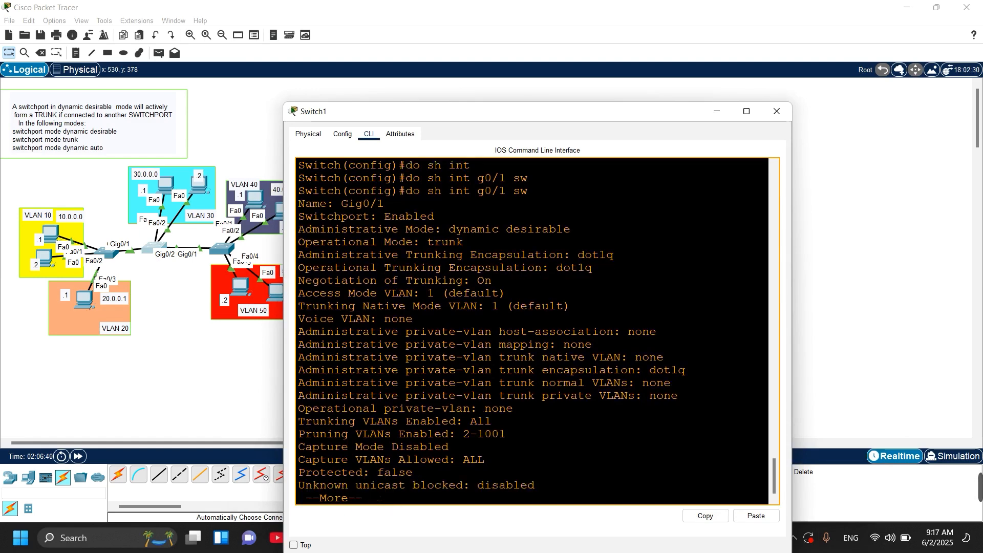
pyautogui.press('Return')
pyautogui.press('Return')
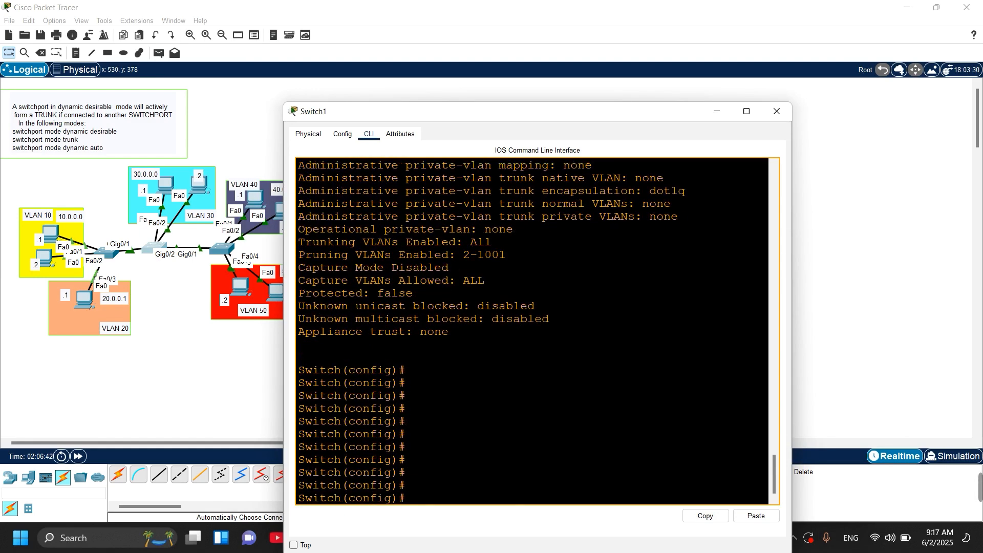
pyautogui.write('en')
pyautogui.press('Tab')
pyautogui.press('Return')
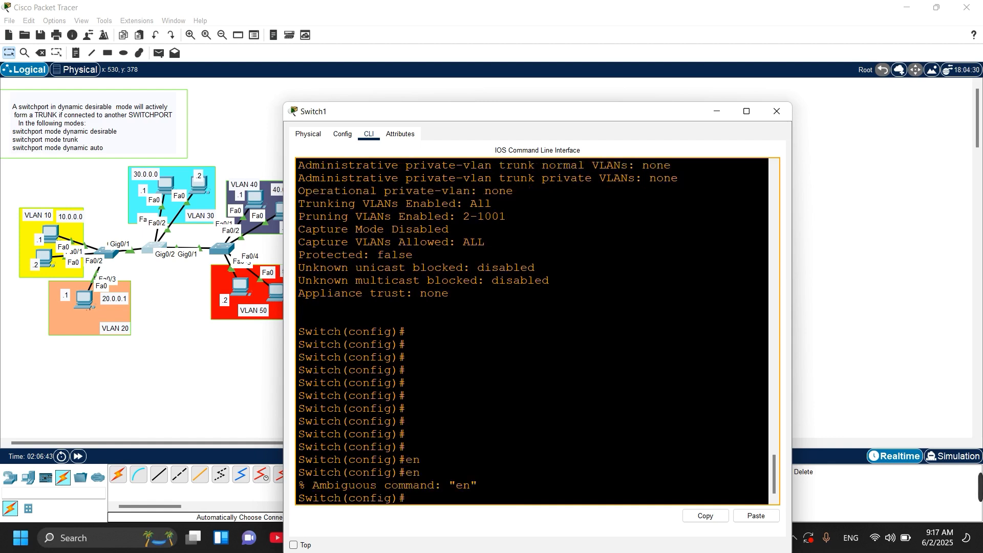
pyautogui.write('conf t')
pyautogui.press('BackSpace')
pyautogui.press('BackSpace')
pyautogui.press('BackSpace')
pyautogui.press('BackSpace')
pyautogui.press('BackSpace')
pyautogui.press('BackSpace')
# Enter configuration mode for Switch1's gigabitEthernet 0/1 interface again.
pyautogui.write('int')
pyautogui.press('Tab')
pyautogui.write('g')
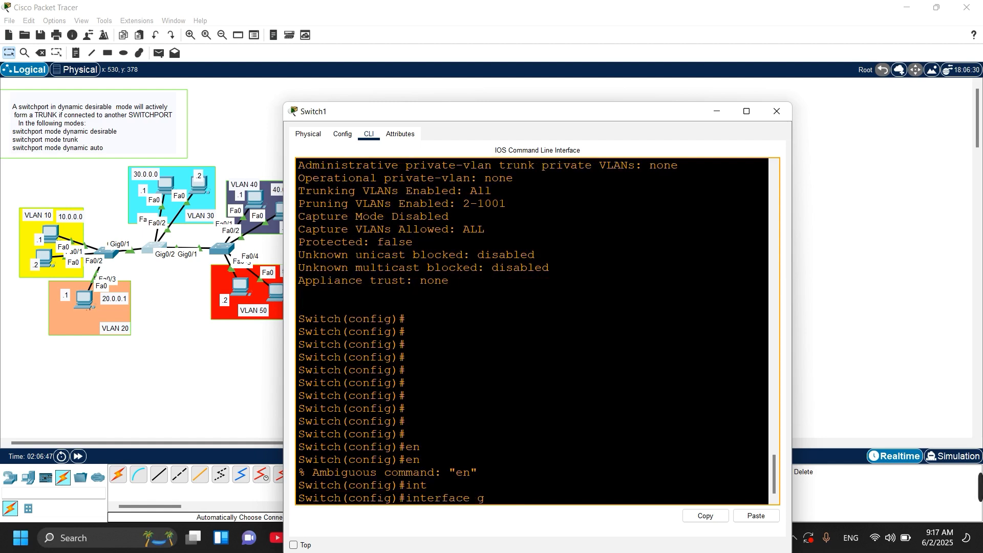
pyautogui.press('Tab')
pyautogui.write('0/')
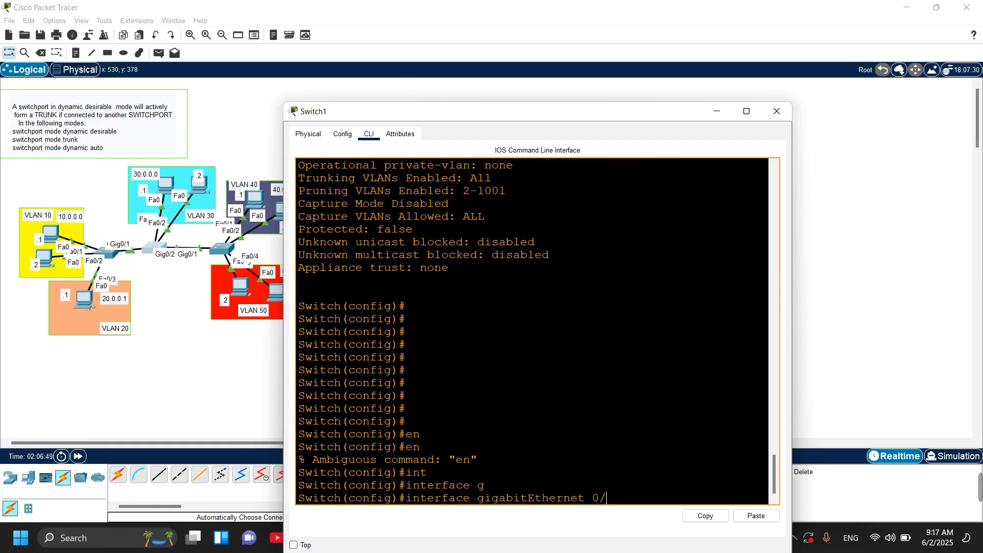
pyautogui.write('1')
pyautogui.press('Return')
# Set Switch1's Gig0/1 interface to trunk with the command "switchport mode trunk".
pyautogui.write('sw')
pyautogui.press('Tab')
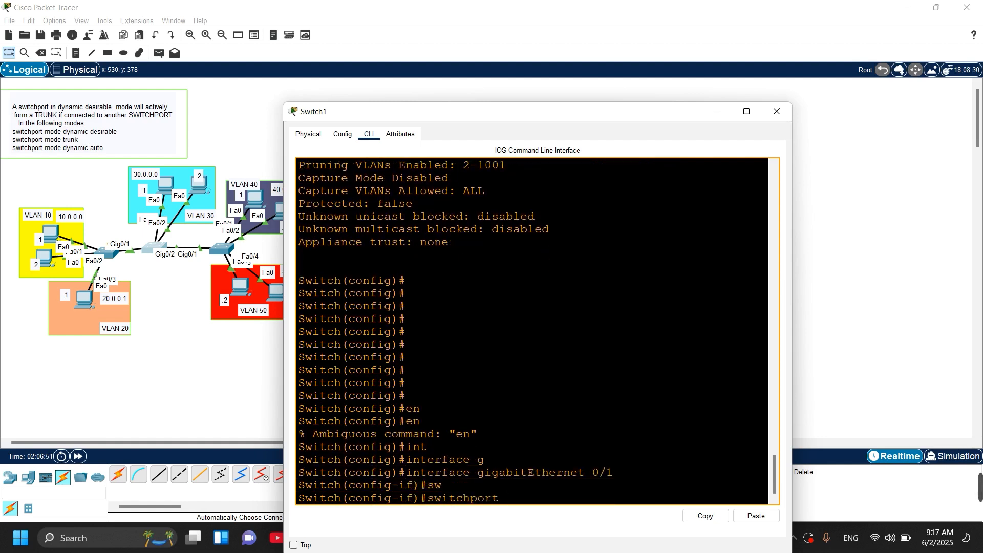
pyautogui.write('m')
pyautogui.press('Tab')
pyautogui.write('d')
pyautogui.press('Tab')
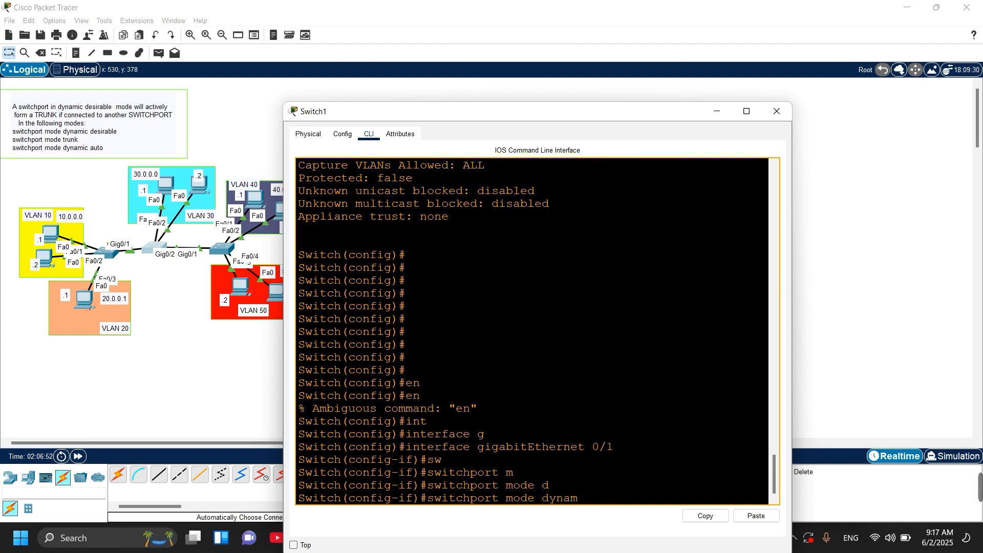
pyautogui.press('BackSpace')
pyautogui.press('BackSpace')
pyautogui.press('BackSpace')
pyautogui.press('BackSpace')
pyautogui.press('BackSpace')
pyautogui.write('t')
pyautogui.press('Tab')
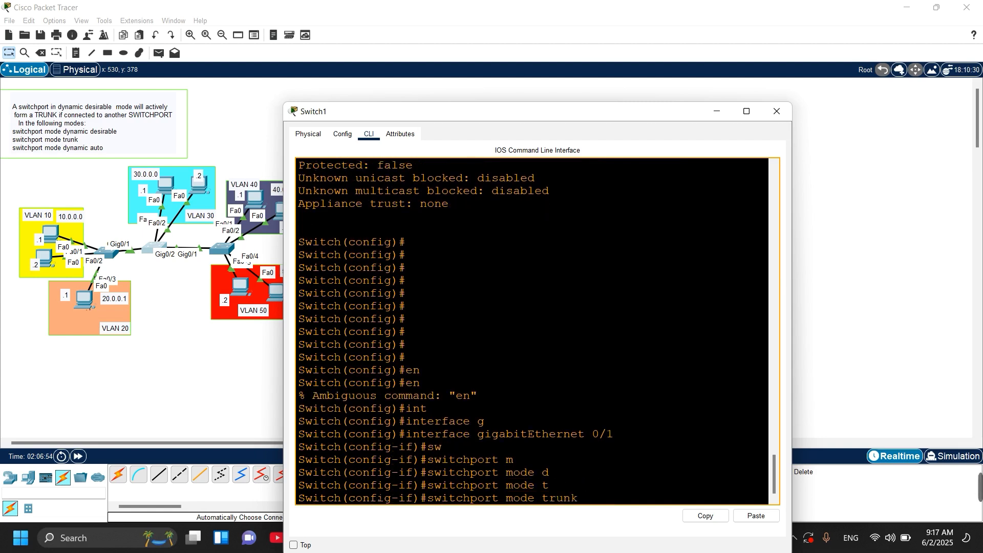
pyautogui.press('Return')
pyautogui.press('Return')
pyautogui.press('Return')
pyautogui.press('Return')
# Leave Switch1's Gig0/1 interface configuration with "ex" to return to global configuration mode.
pyautogui.write('ex')
pyautogui.press('Return')
pyautogui.press('Return')
pyautogui.press('Return')
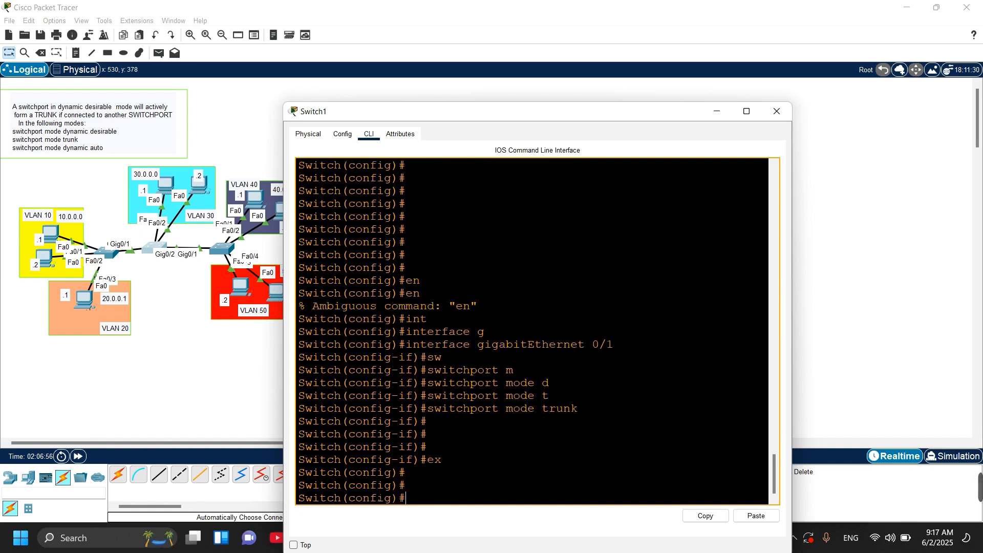
pyautogui.press('Return')
# Display Switch1's Gig0/1 switchport details with "do sh int g0/1 sw" and highlight the administrative and operational mode lines.
pyautogui.write('do sh')
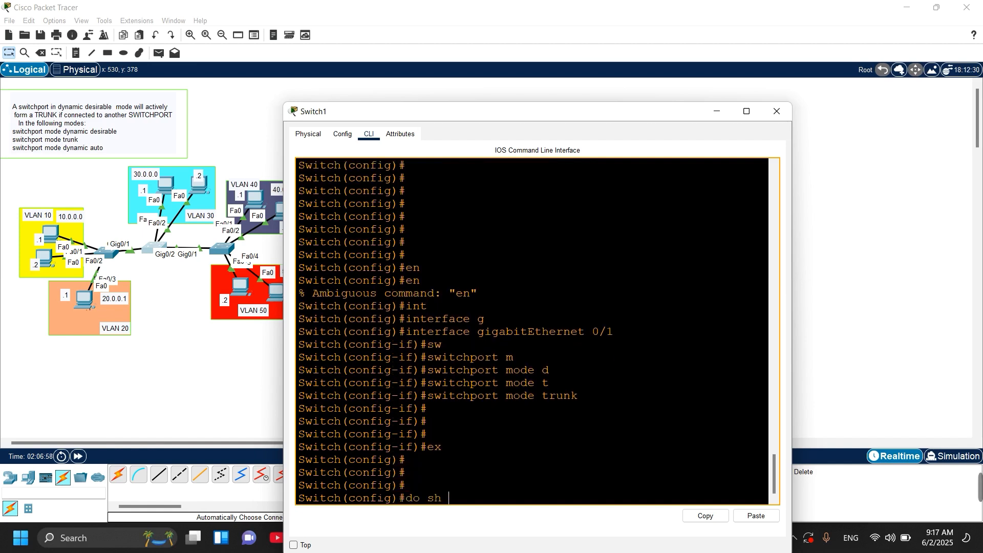
pyautogui.write(' int')
pyautogui.press('Tab')
pyautogui.write('g')
pyautogui.press('Tab')
pyautogui.press('BackSpace')
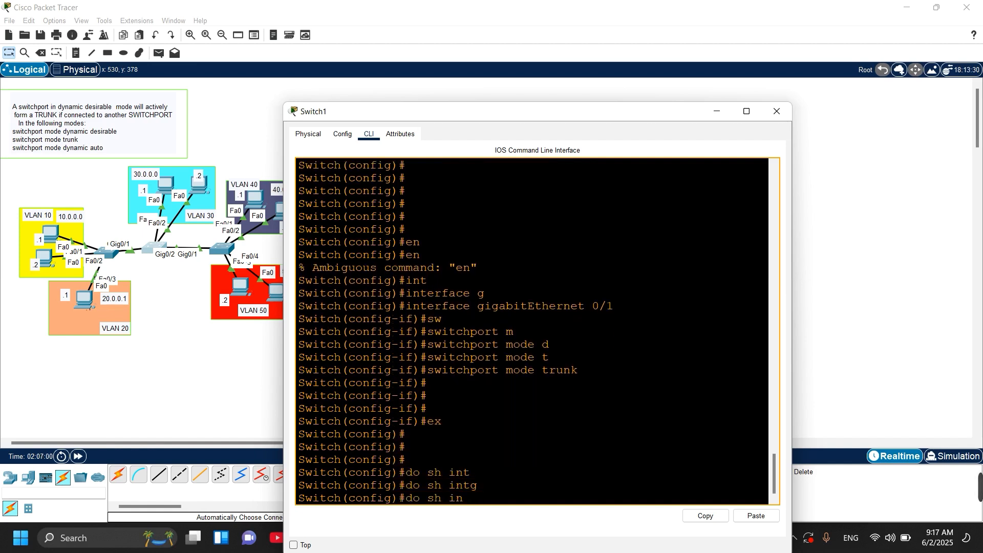
pyautogui.write('g')
pyautogui.press('Tab')
pyautogui.write('0')
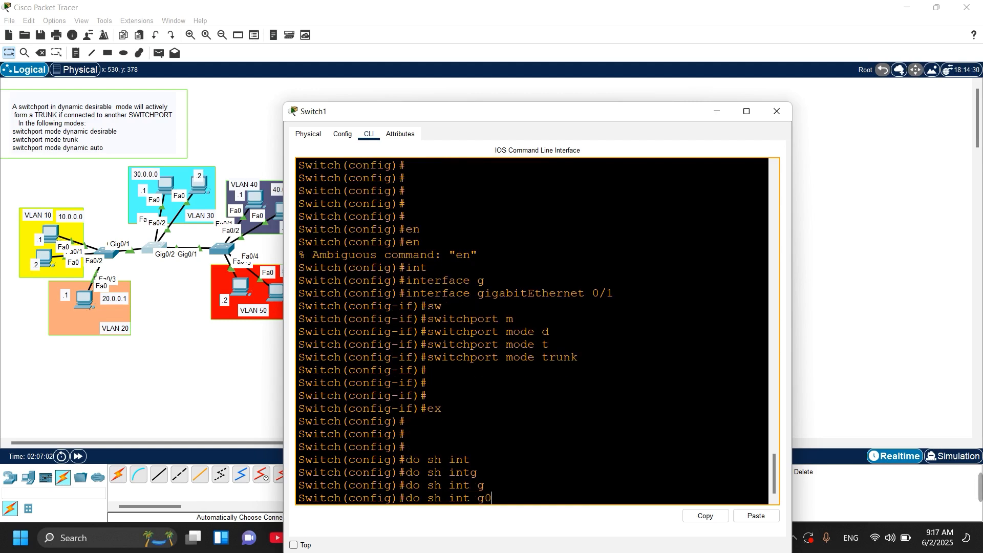
pyautogui.write('/1 sw')
pyautogui.press('Tab')
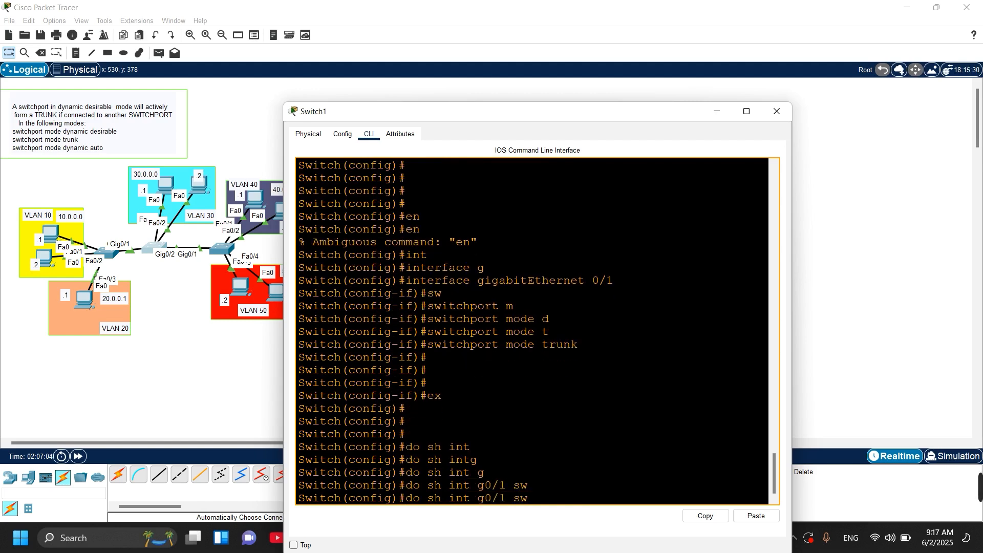
pyautogui.press('Return')
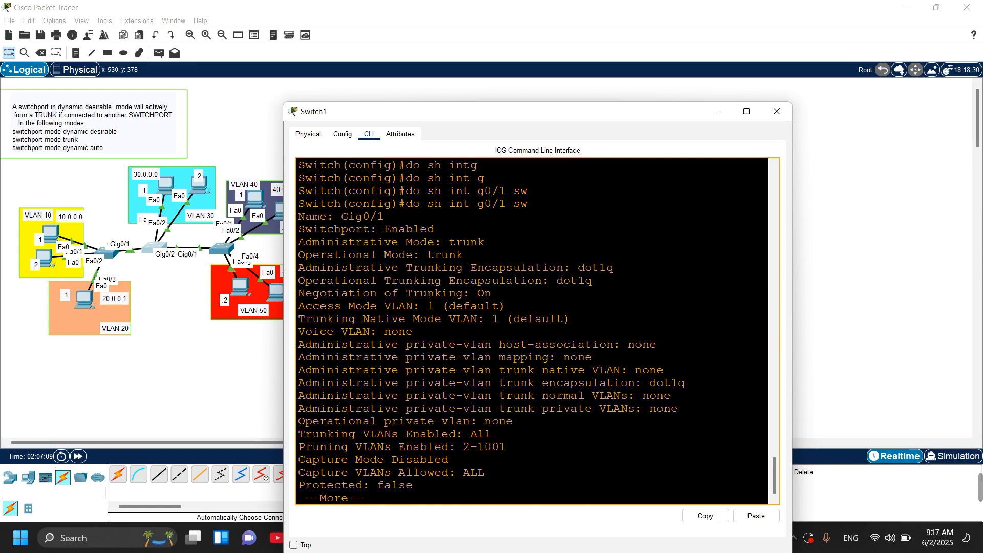
pyautogui.moveTo(301, 245); pyautogui.dragTo(497, 249)
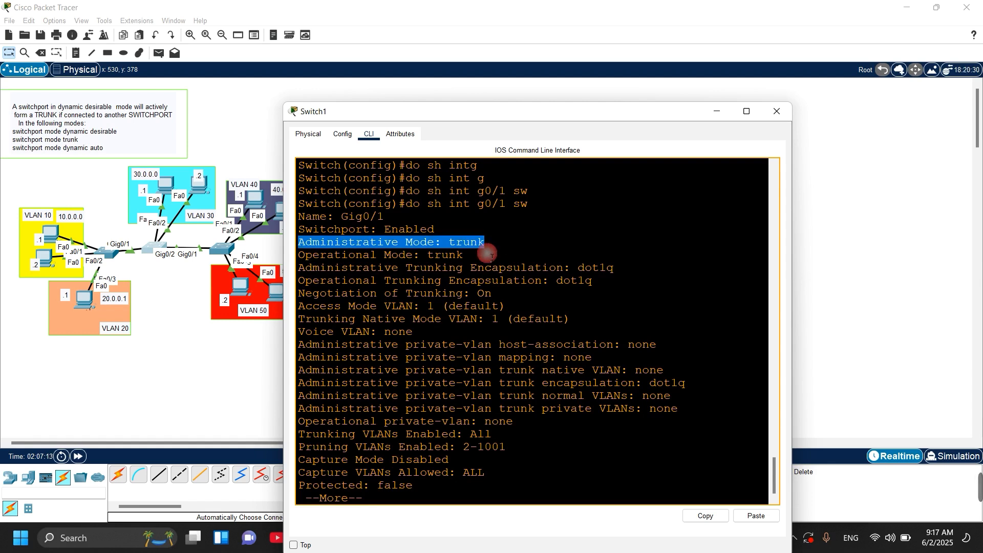
pyautogui.moveTo(464, 255); pyautogui.dragTo(301, 258)
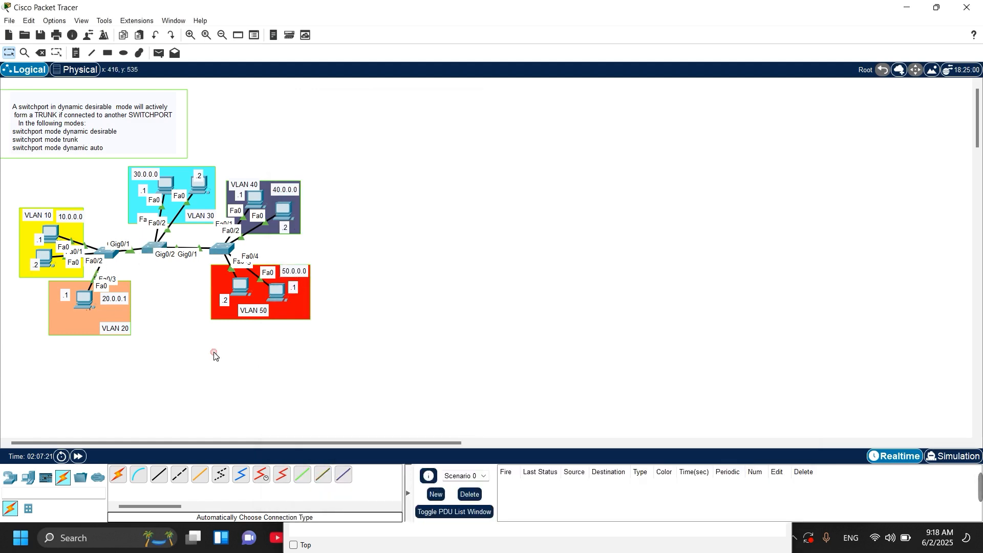
# Return to the topology, reopen Switch1's command line and page through the pending output to the global configuration prompt.
pyautogui.click(213, 351)
pyautogui.click(150, 256)
pyautogui.click(437, 496)
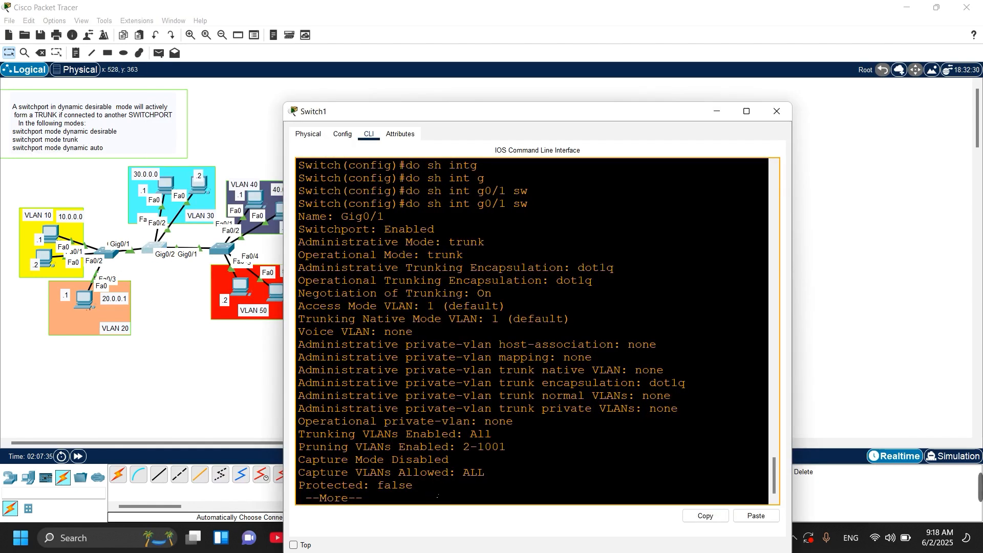
pyautogui.press('Return')
pyautogui.press('Return')
pyautogui.press('Return')
pyautogui.press('Return')
pyautogui.press('Return')
pyautogui.press('Return')
pyautogui.press('Return')
pyautogui.press('Return')
pyautogui.press('Return')
pyautogui.press('Return')
pyautogui.press('Return')
pyautogui.press('Return')
pyautogui.press('Return')
pyautogui.press('Return')
pyautogui.press('Return')
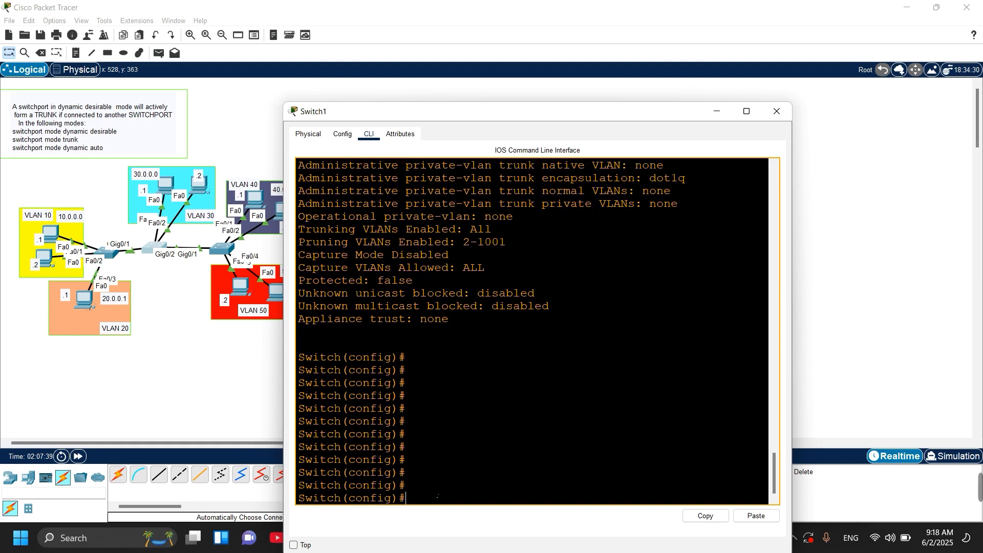
# Enter Switch1's interface configuration mode with "interface g0/1".
pyautogui.write('int')
pyautogui.press('Tab')
pyautogui.write('g0/1')
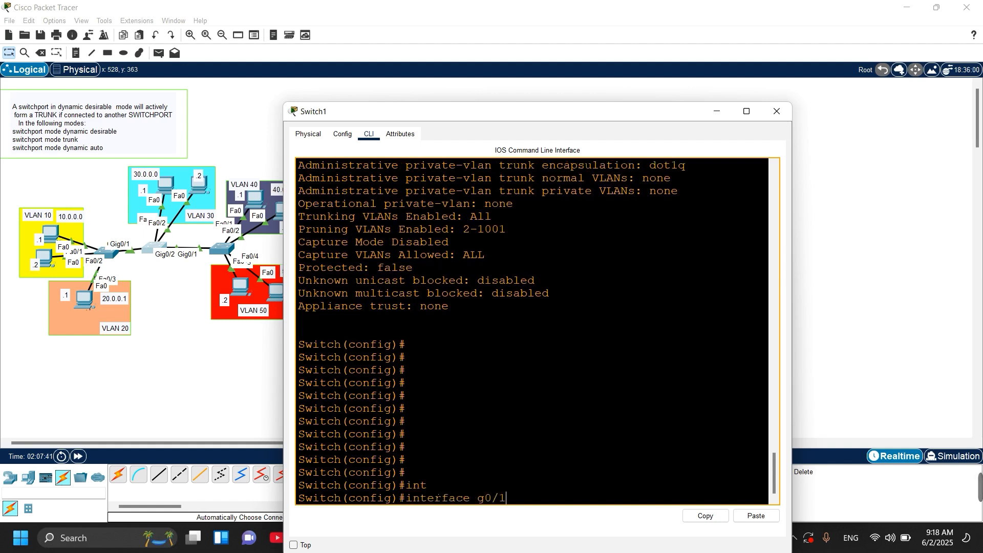
pyautogui.press('Return')
# Set Switch1's Gig0/1 interface to dynamic auto with the command "switchport mode dynamic auto".
pyautogui.write('sw')
pyautogui.press('Tab')
pyautogui.write('q')
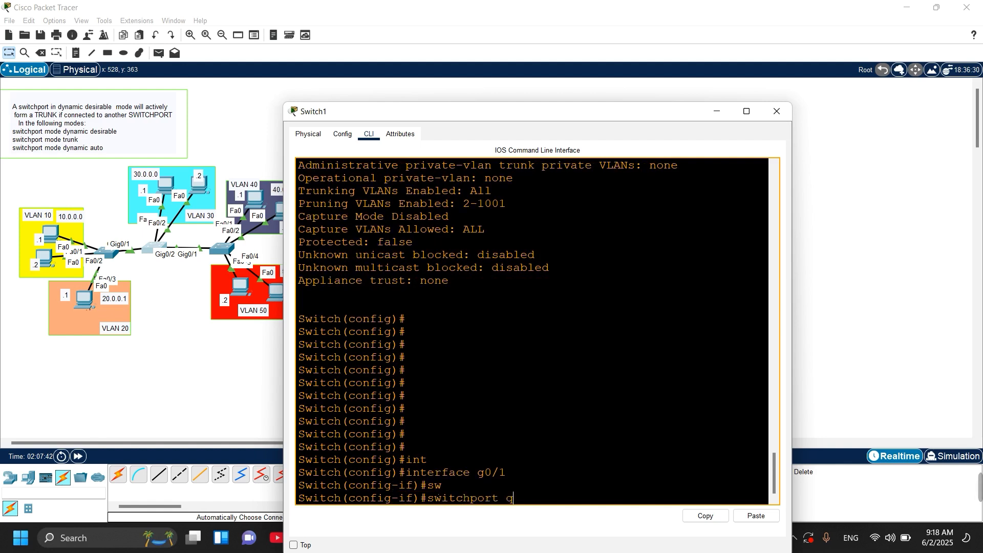
pyautogui.press('BackSpace')
pyautogui.write('m')
pyautogui.press('Tab')
pyautogui.write('d')
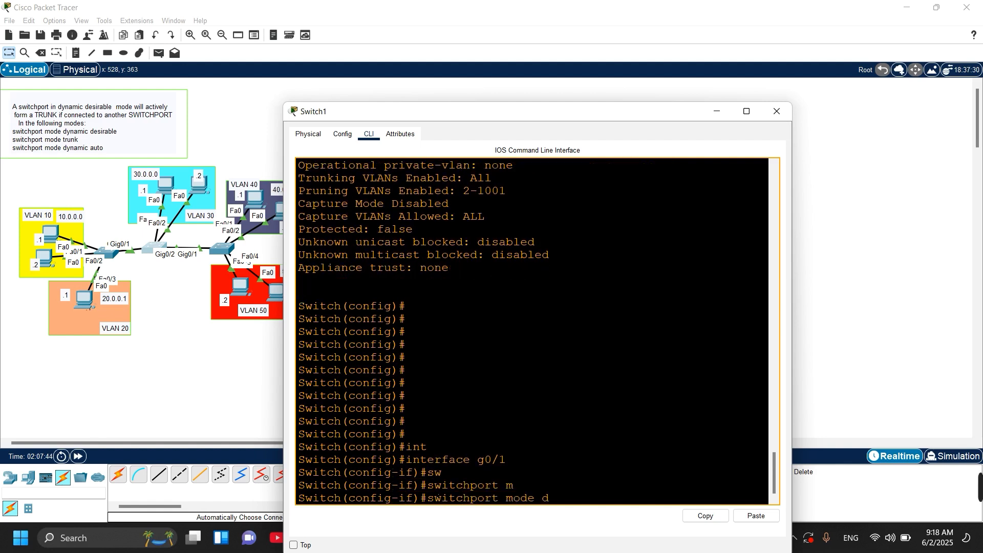
pyautogui.press('Tab')
pyautogui.write('a')
pyautogui.press('Tab')
pyautogui.press('Return')
pyautogui.press('Return')
pyautogui.press('Return')
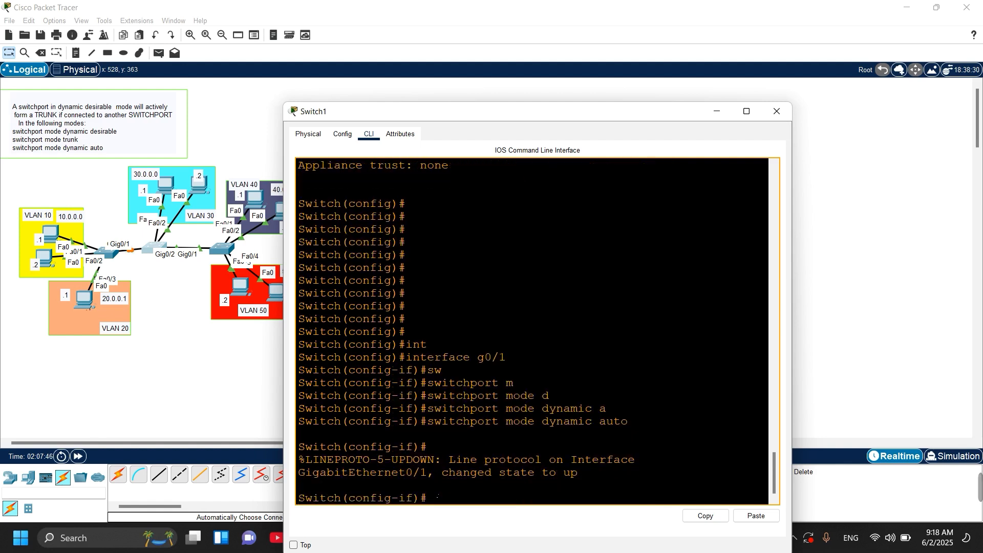
# Exit Switch1's Gig0/1 interface configuration with "ex" to get back to global configuration mode.
pyautogui.write('ex')
pyautogui.press('Return')
pyautogui.press('Return')
pyautogui.press('Return')
pyautogui.press('Return')
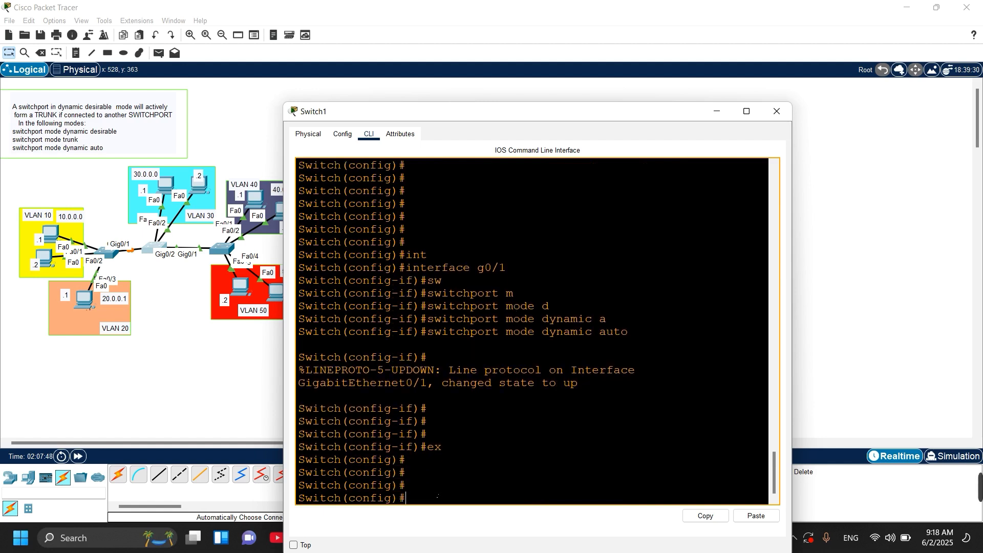
# Display Switch1's general Gig0/1 interface details with "do sh int g0/1" and quit the paged output.
pyautogui.write('do sh int')
pyautogui.press('Tab')
pyautogui.write('g')
pyautogui.press('Tab')
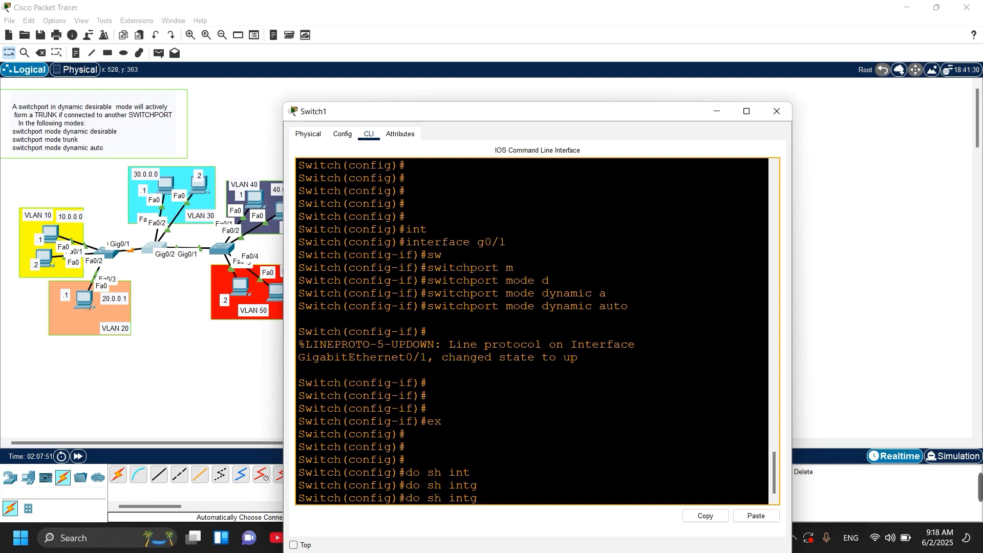
pyautogui.press('BackSpace')
pyautogui.write('g')
pyautogui.press('Tab')
pyautogui.write('9')
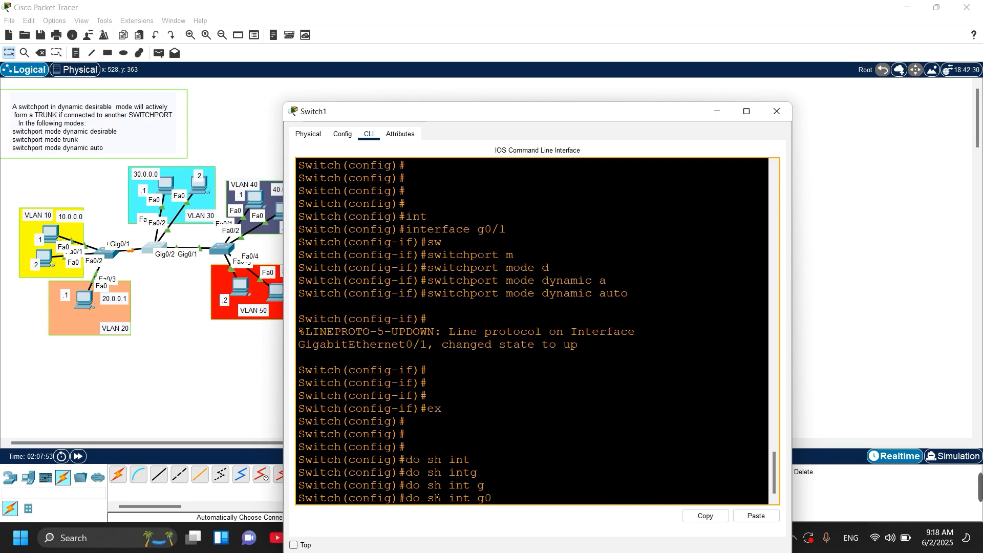
pyautogui.write('/1')
pyautogui.press('Return')
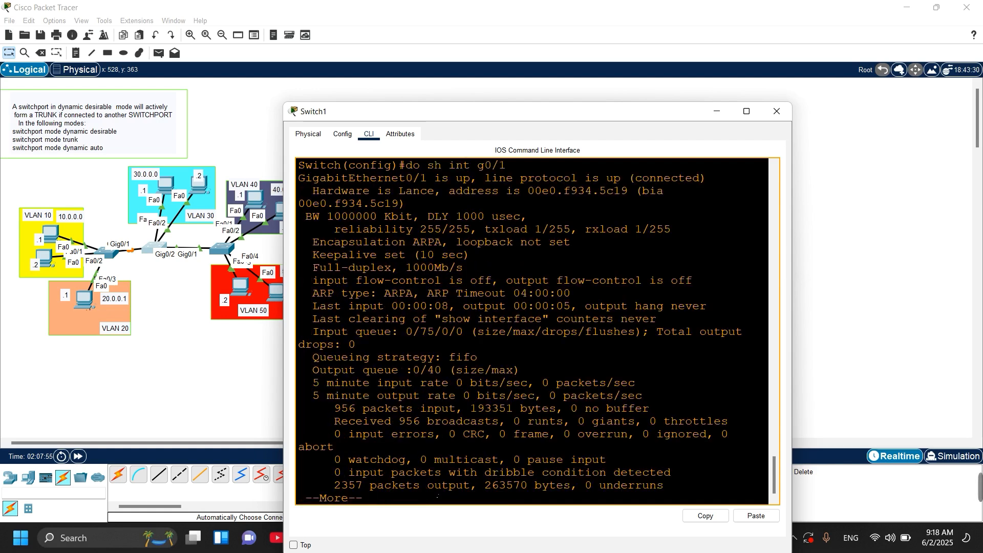
pyautogui.press('q')
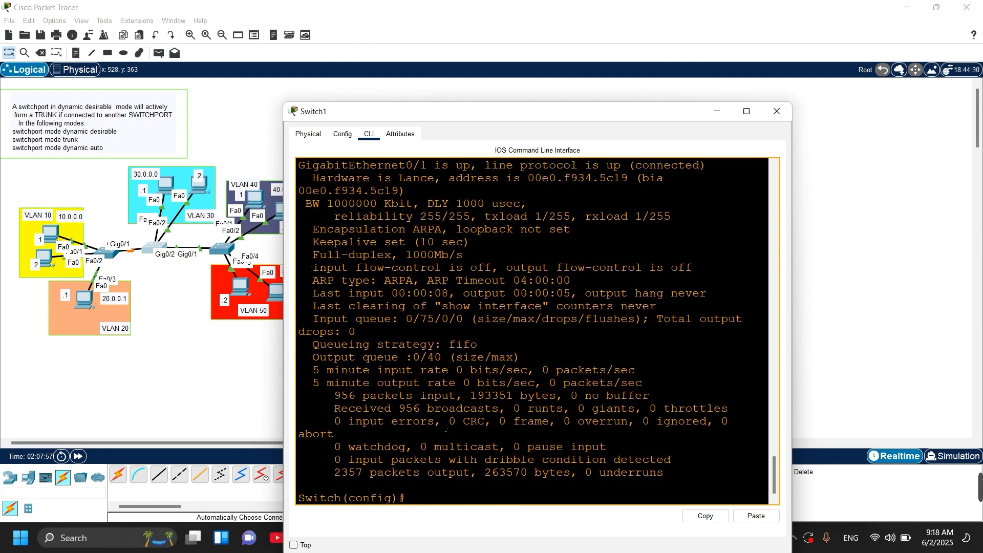
# Run "do sh int g0/1 sw" on Switch1 and highlight Gig0/1's administrative mode and operational mode.
pyautogui.press('Up')
pyautogui.press('Tab')
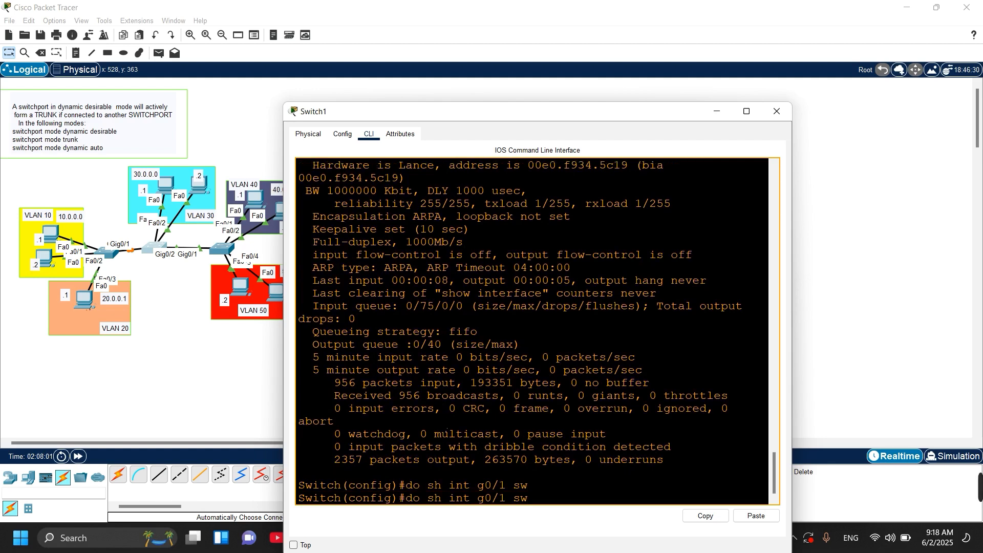
pyautogui.press('Return')
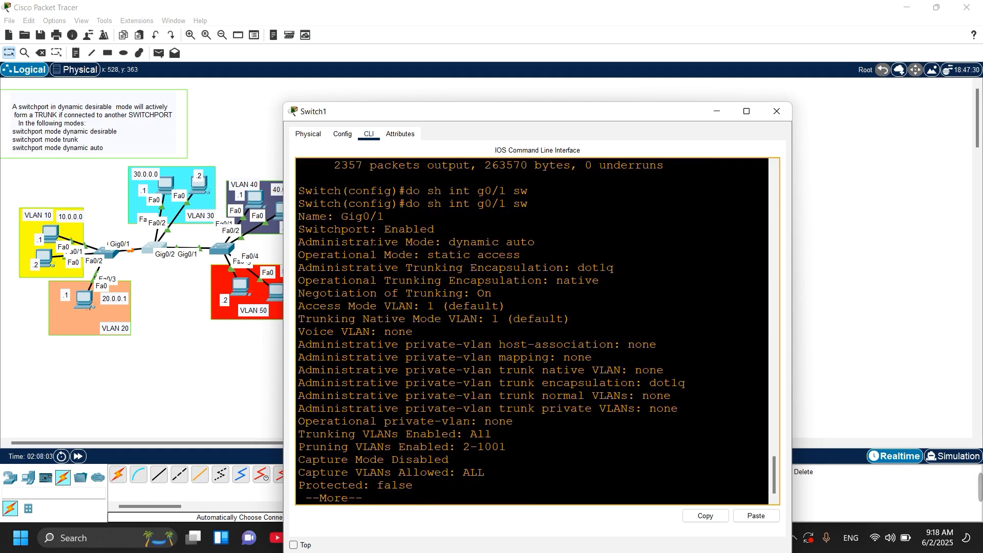
pyautogui.moveTo(434, 229); pyautogui.dragTo(545, 249)
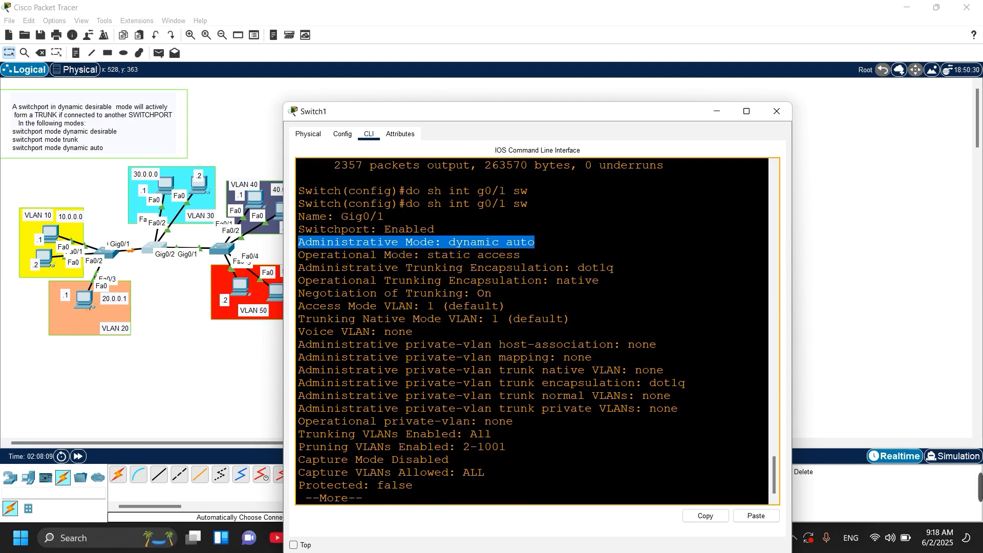
pyautogui.moveTo(299, 254); pyautogui.dragTo(535, 263)
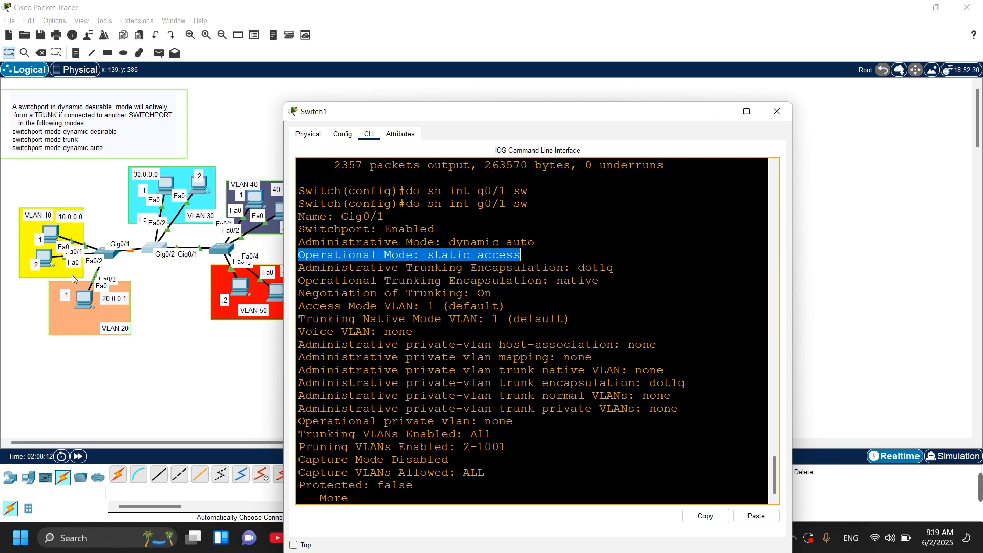
# Open Switch0's command line and page past its pending output to the global configuration prompt.
pyautogui.click(112, 257)
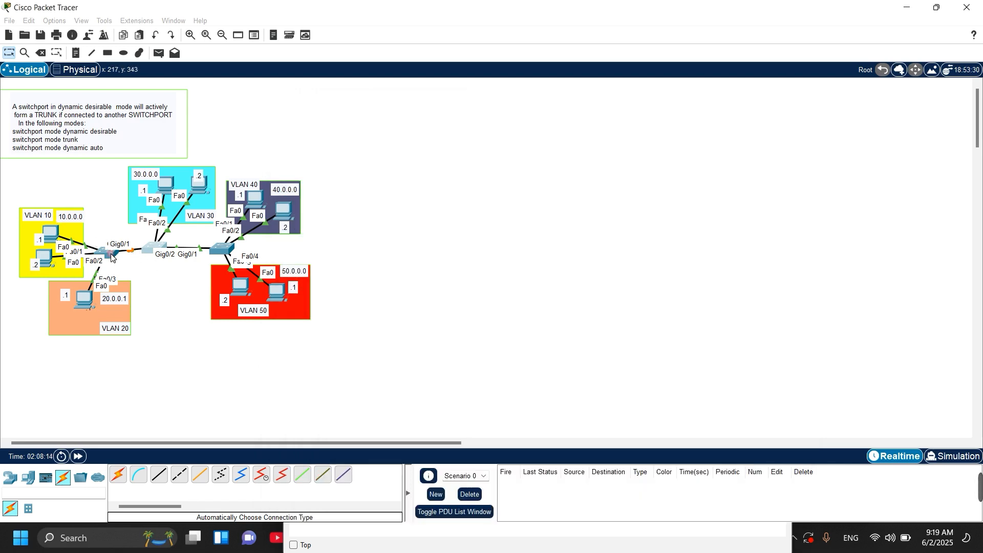
pyautogui.click(375, 466)
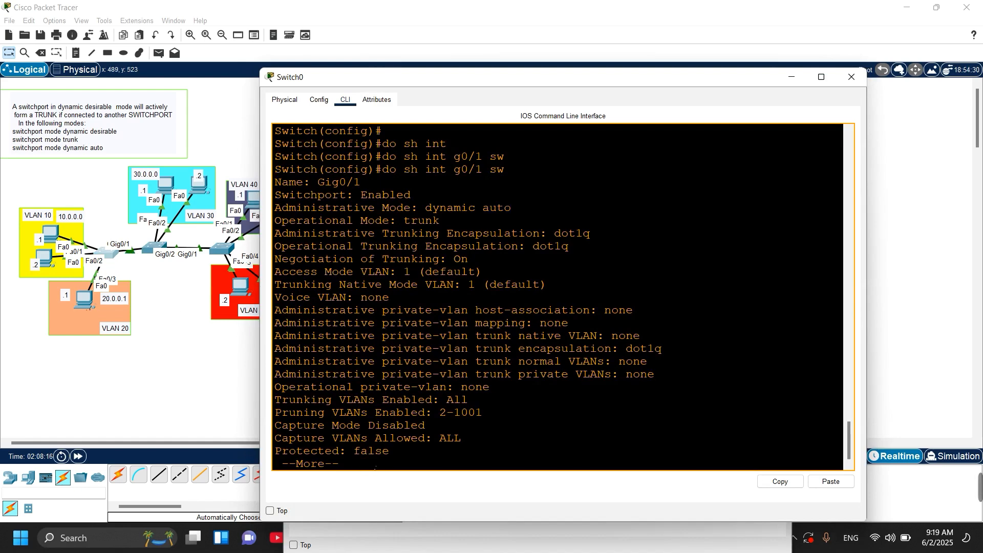
pyautogui.press('Return')
pyautogui.press('Return')
pyautogui.press('Return')
pyautogui.press('Return')
pyautogui.press('Return')
pyautogui.press('Return')
pyautogui.press('Return')
pyautogui.press('Return')
pyautogui.press('Return')
pyautogui.press('Return')
# Run "do sh int g0/1 sw" on Switch0 and highlight Gig0/1's operational and administrative modes.
pyautogui.press('Up')
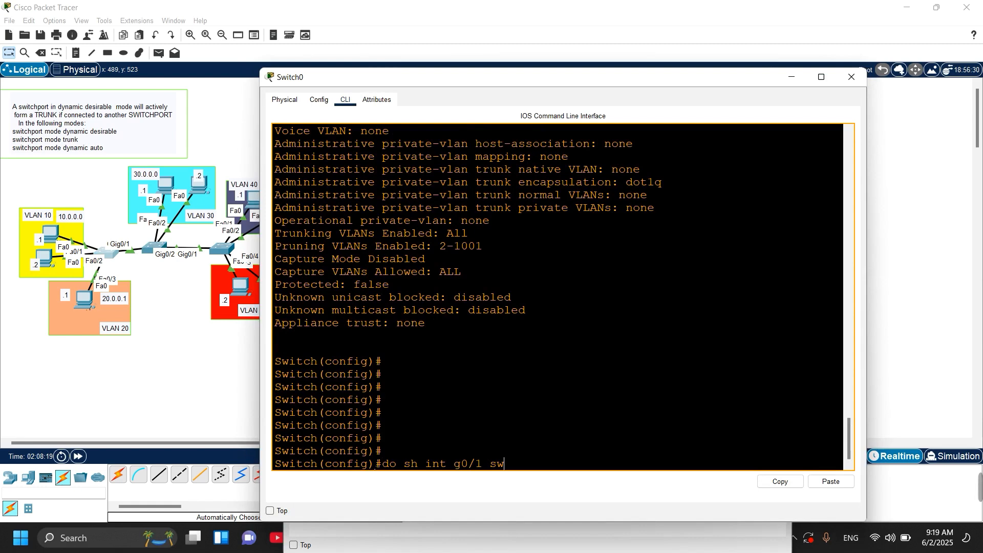
pyautogui.press('Return')
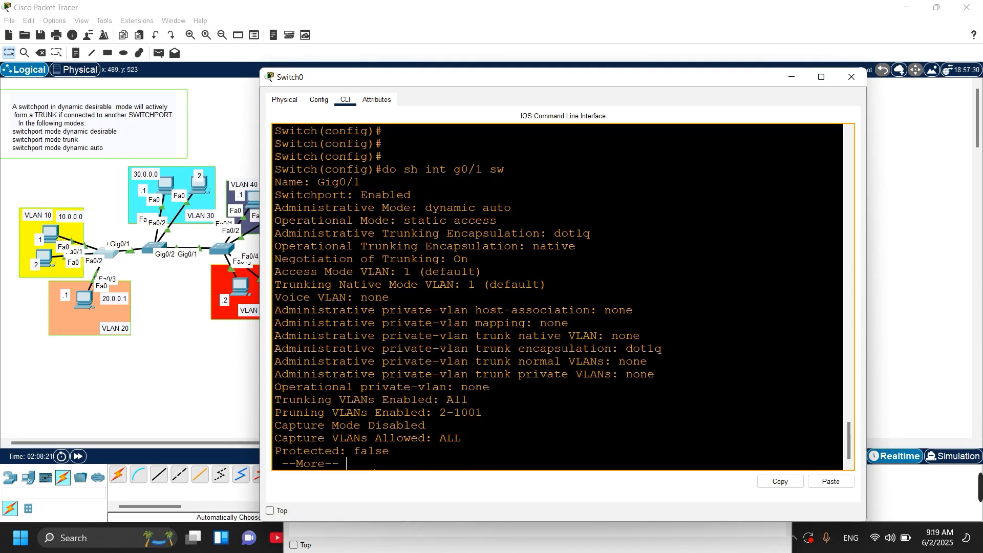
pyautogui.moveTo(497, 220); pyautogui.dragTo(389, 221)
pyautogui.click(407, 232)
pyautogui.moveTo(512, 208); pyautogui.dragTo(289, 208)
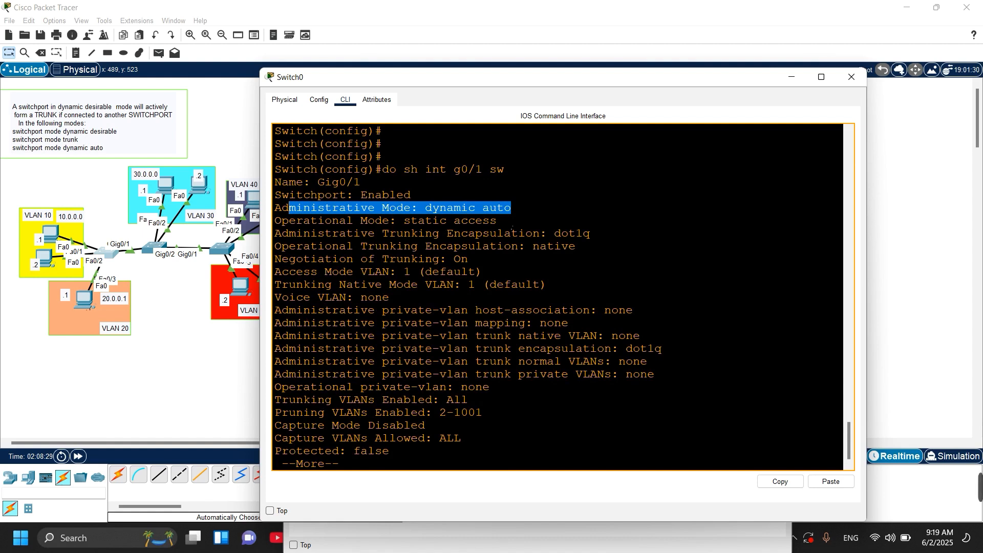
pyautogui.click(512, 225)
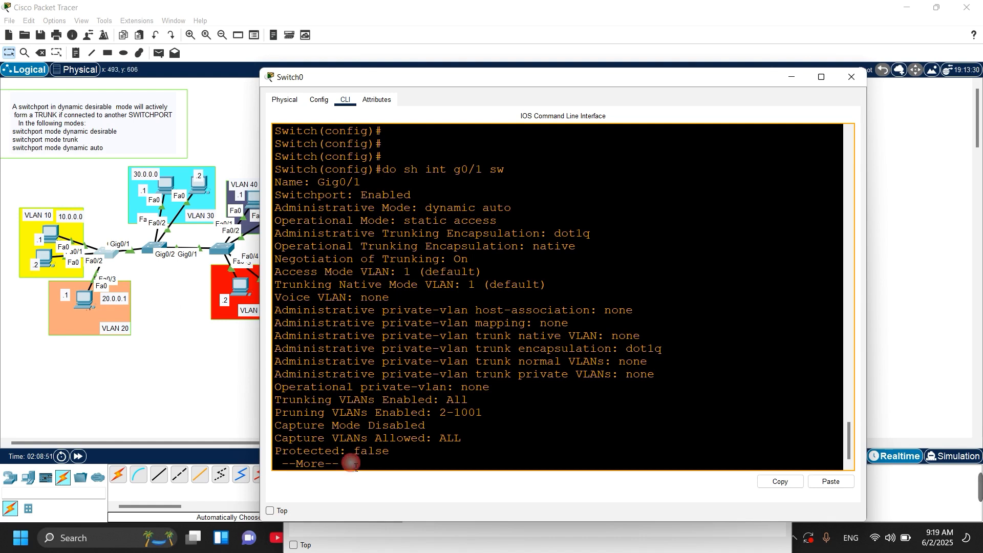
# Page through the rest of Switch0's switchport output to get back to the configuration prompt.
pyautogui.press('Return')
pyautogui.press('Return')
pyautogui.press('Return')
pyautogui.press('Return')
pyautogui.press('Return')
pyautogui.press('Return')
pyautogui.press('Return')
pyautogui.press('Return')
pyautogui.press('Return')
pyautogui.press('Return')
pyautogui.press('Return')
pyautogui.press('Return')
pyautogui.press('Return')
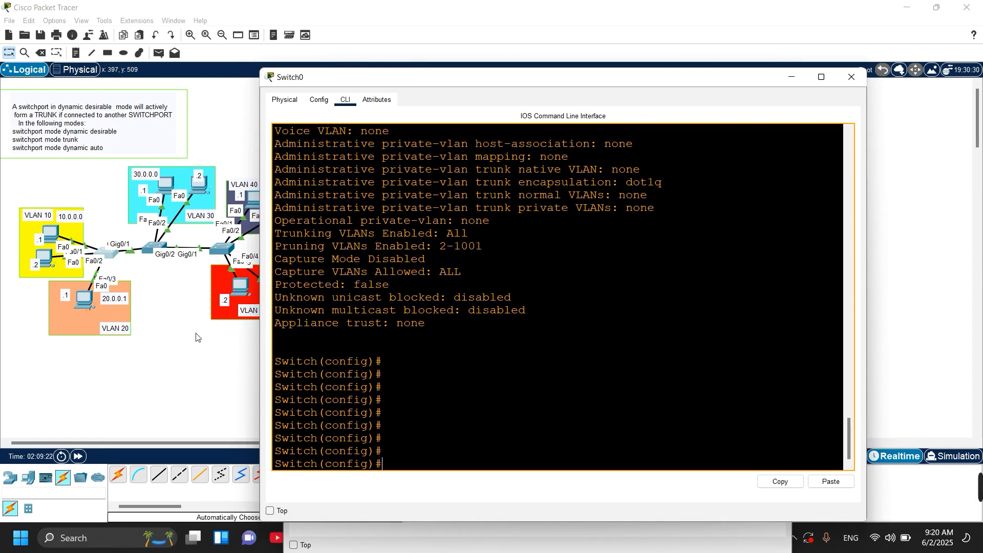
# Mark out the VLAN 10 area on the topology, and enter Switch0's configuration mode for "interface range fastEthernet 0/1 -2".
pyautogui.moveTo(16, 197); pyautogui.dragTo(71, 272)
pyautogui.click(112, 256)
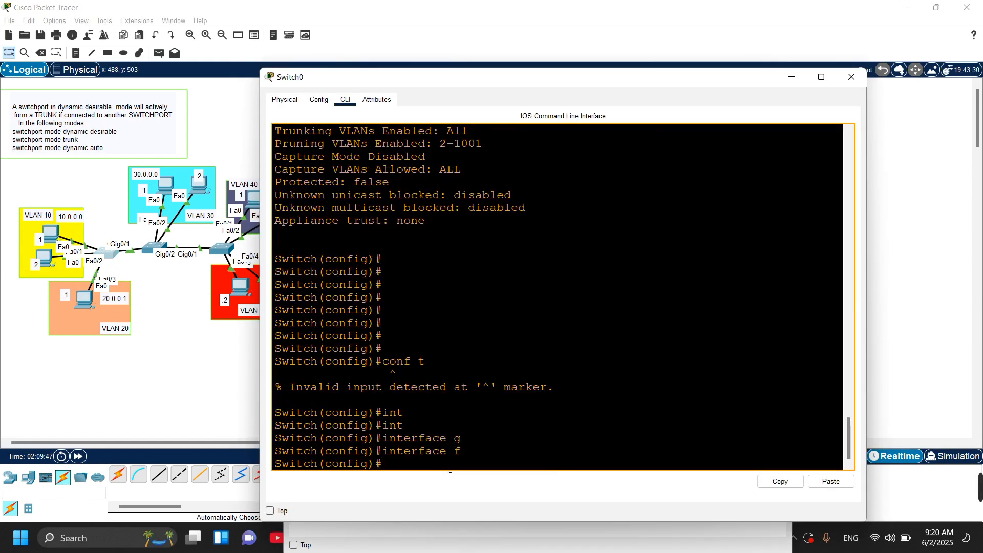
pyautogui.write('int')
pyautogui.press('Tab')
pyautogui.write('r')
pyautogui.press('Tab')
pyautogui.write('f')
pyautogui.press('Tab')
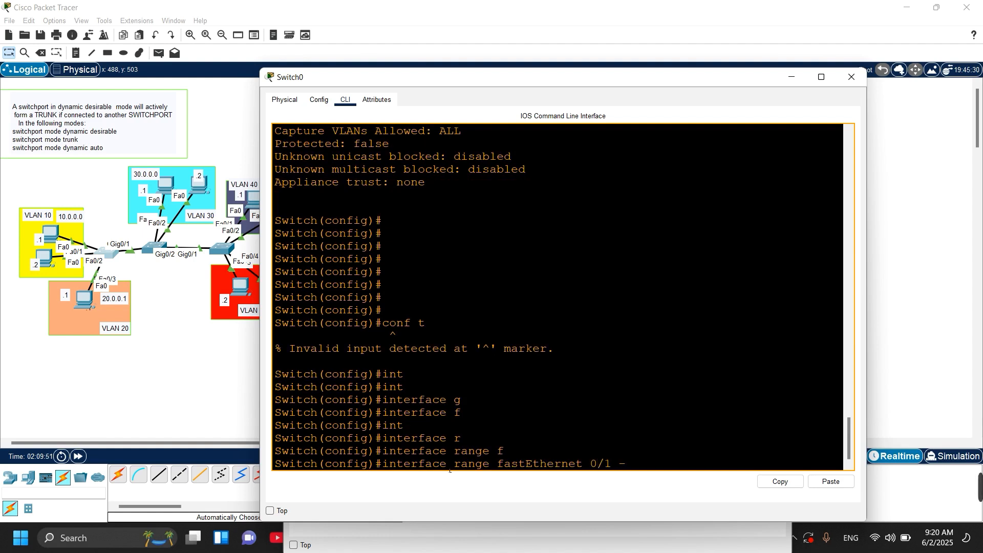
pyautogui.press('Return')
# Set Switch0's fastEthernet 0/1-2 range to access with the command "switchport mode access".
pyautogui.write('sw')
pyautogui.press('Tab')
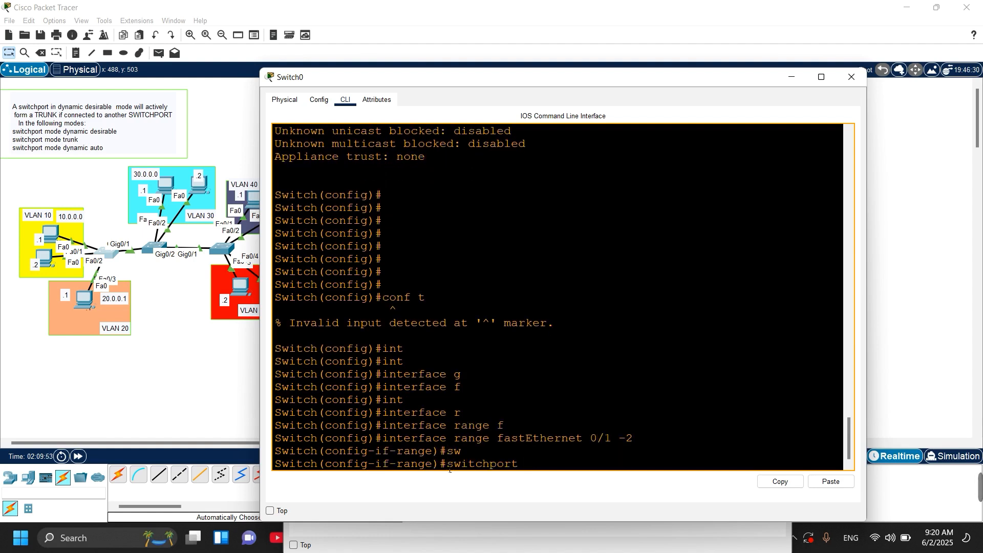
pyautogui.write('m')
pyautogui.press('Tab')
pyautogui.write('a')
pyautogui.press('Tab')
pyautogui.press('Return')
pyautogui.press('Return')
pyautogui.press('Return')
pyautogui.press('Return')
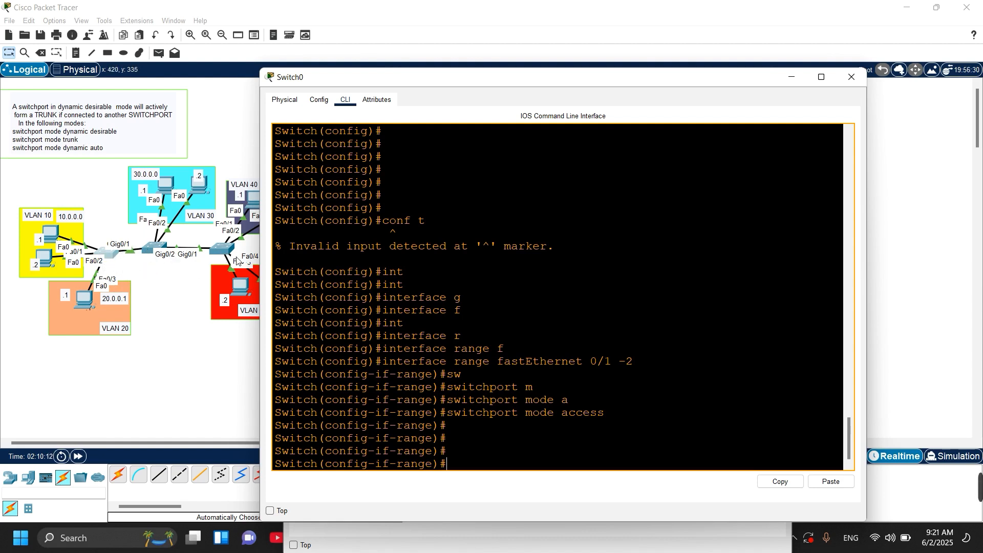
# Return to the topology and reopen Switch0's command line at the interface range prompt.
pyautogui.click(179, 349)
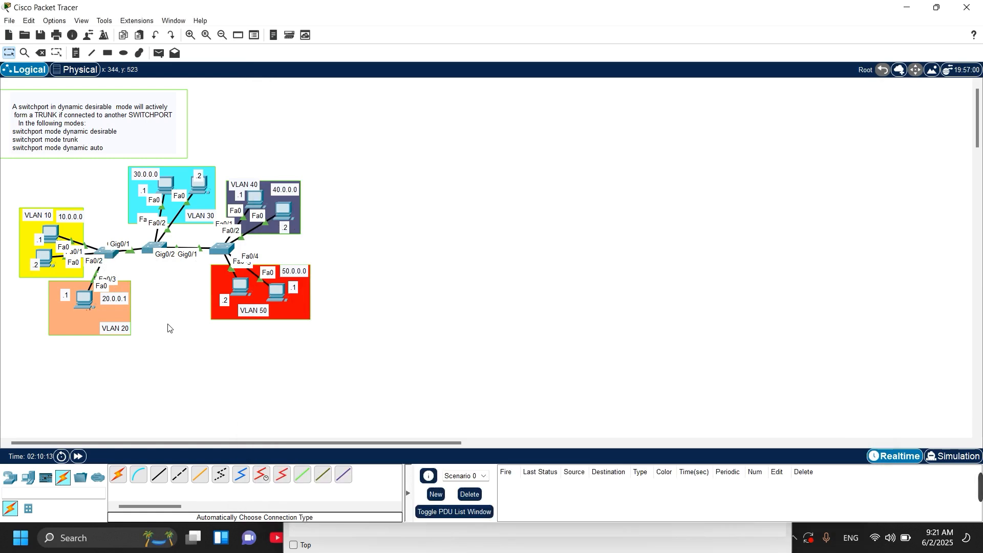
pyautogui.click(110, 259)
pyautogui.click(449, 461)
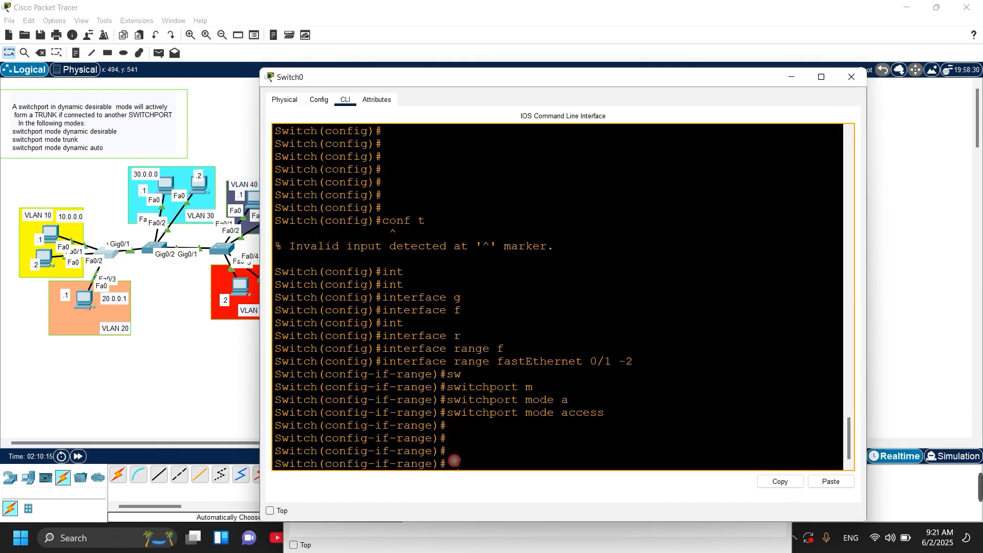
# Exit Switch0's interface range and enter configuration mode for "interface gigabitEthernet 0/1".
pyautogui.write('ex')
pyautogui.press('Return')
pyautogui.press('Return')
pyautogui.press('Return')
pyautogui.press('Return')
pyautogui.press('Return')
pyautogui.press('Return')
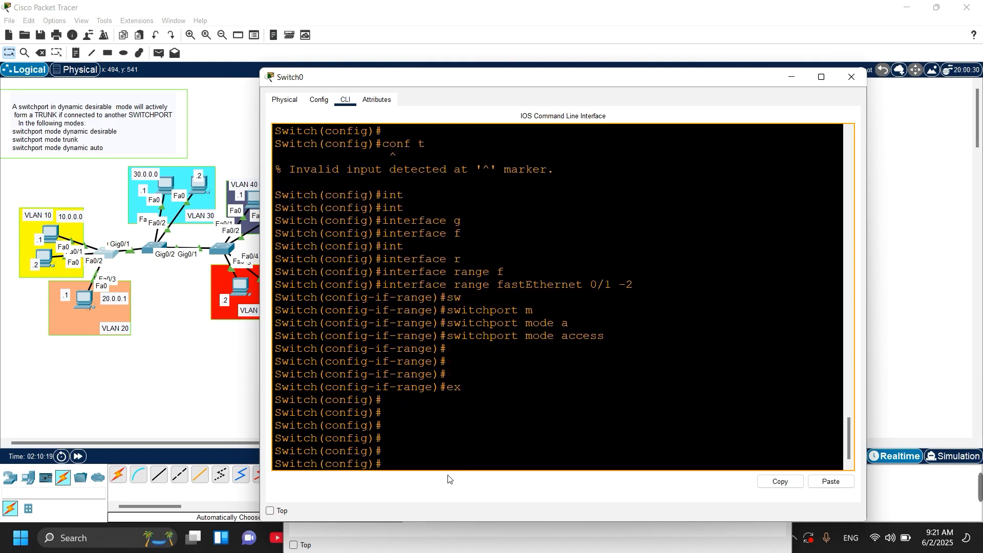
pyautogui.write('int')
pyautogui.press('Tab')
pyautogui.write('g')
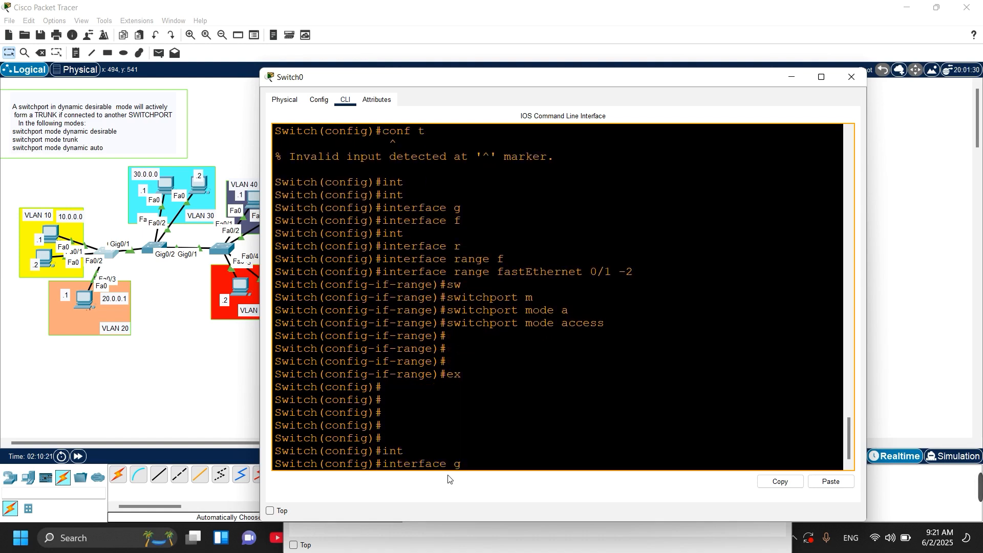
pyautogui.press('Tab')
pyautogui.write('0/1')
pyautogui.press('Return')
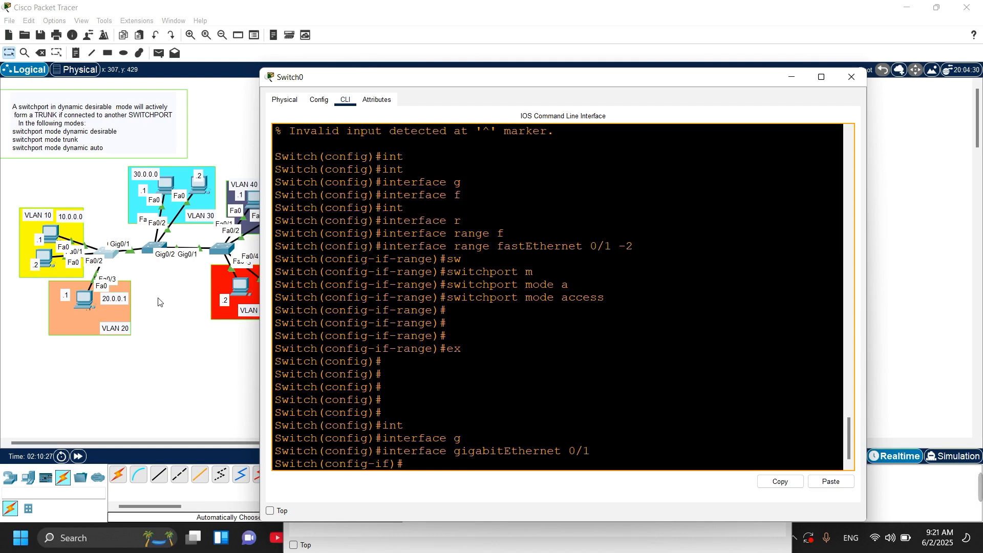
# Set Switch0's gigabitEthernet 0/1 to trunk with the command "switchport mode trunk".
pyautogui.write('sw')
pyautogui.press('Tab')
pyautogui.write('m')
pyautogui.press('Tab')
pyautogui.write('t')
pyautogui.press('Tab')
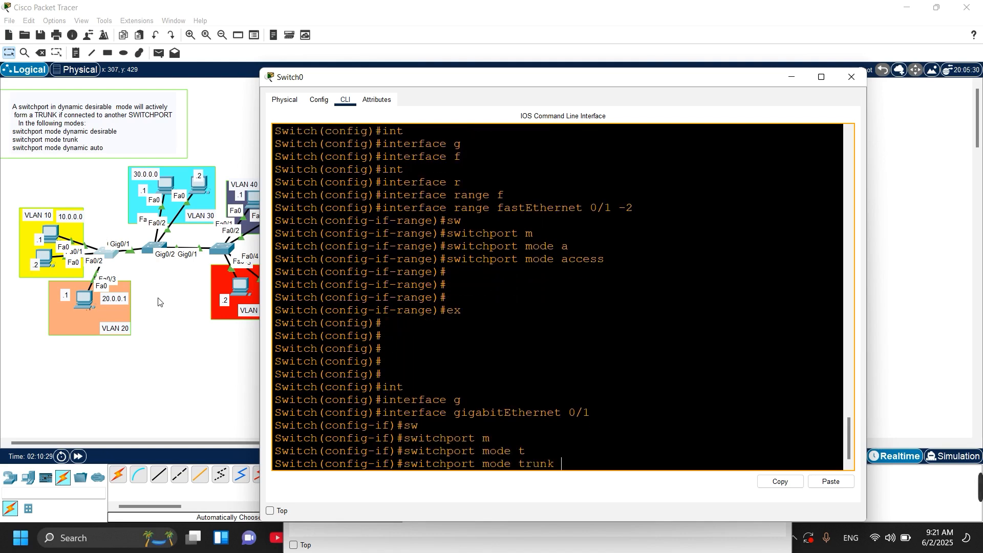
pyautogui.press('Return')
pyautogui.press('Return')
pyautogui.press('Return')
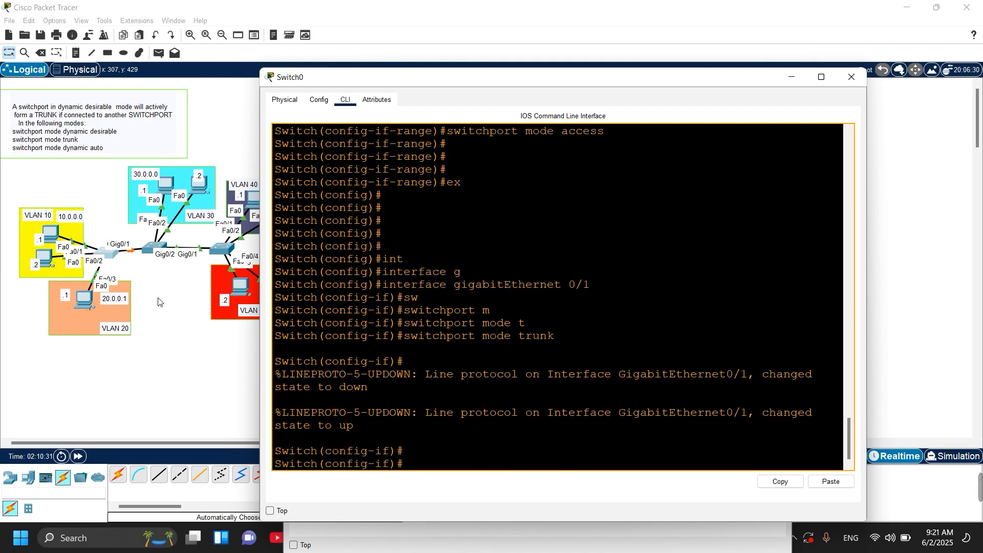
# Disable trunk negotiation on Switch0's gigabitEthernet 0/1 with "switchport nonegotiate", and exit to global configuration mode.
pyautogui.press('BackSpace')
pyautogui.write('sw')
pyautogui.press('Tab')
pyautogui.write('n')
pyautogui.press('Tab')
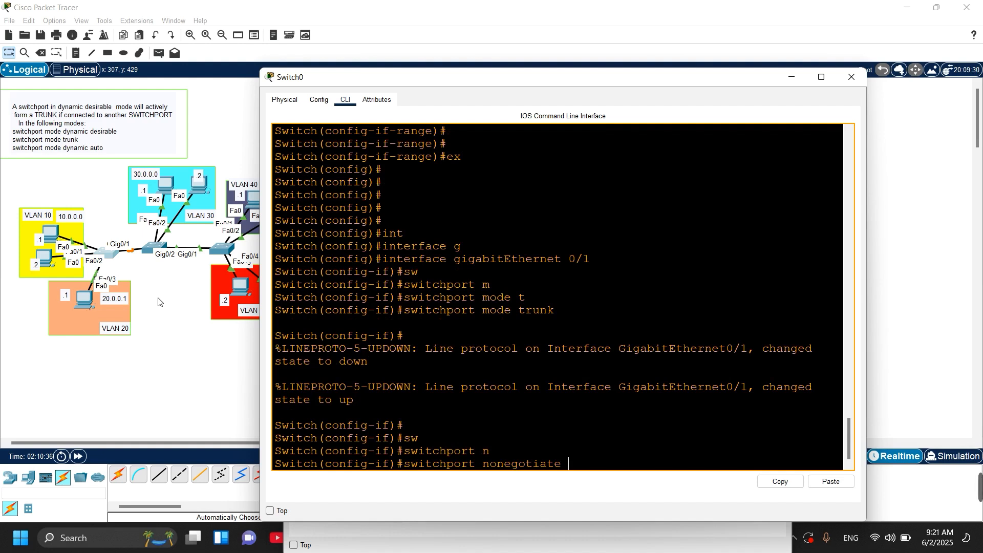
pyautogui.press('Return')
pyautogui.press('Return')
pyautogui.press('Return')
pyautogui.press('Return')
pyautogui.write('ex')
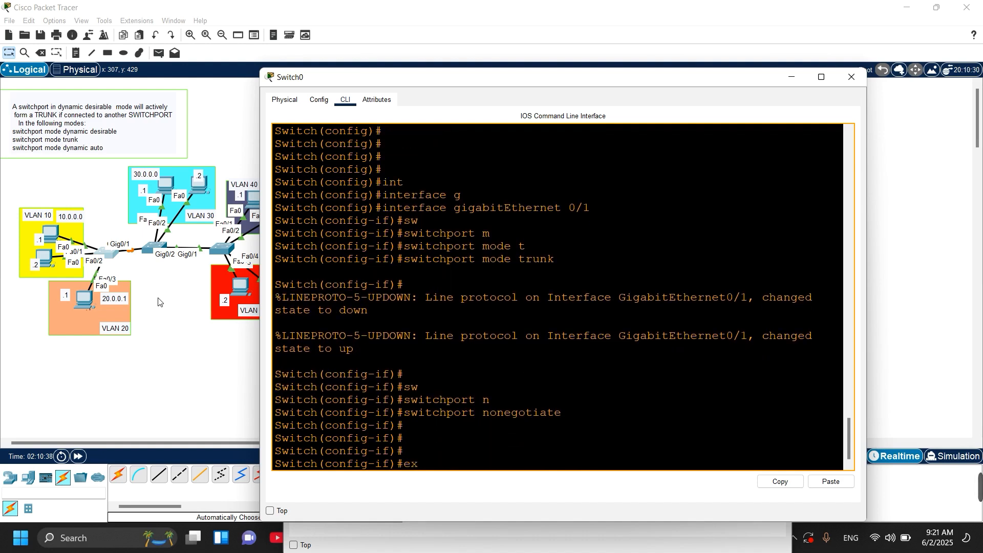
pyautogui.press('Return')
pyautogui.press('Return')
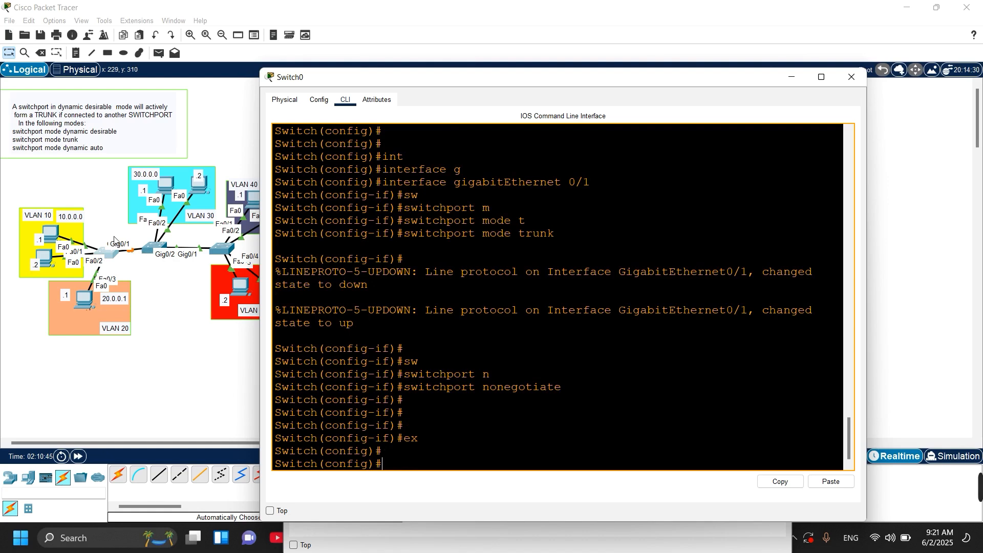
# Open Switch1's command line and page through the pending switchport output to reach the configuration prompt.
pyautogui.click(151, 248)
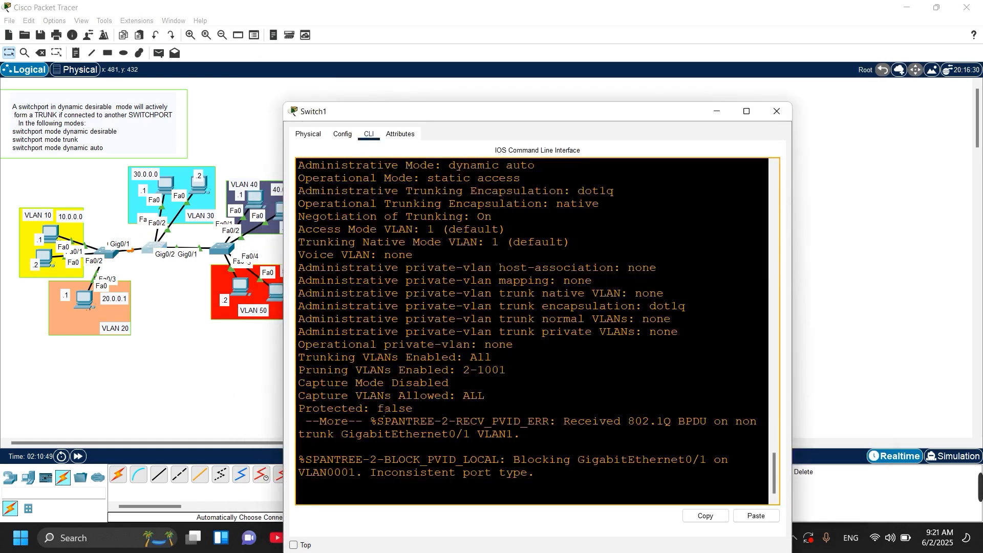
pyautogui.press('Return')
pyautogui.press('Return')
pyautogui.press('Return')
pyautogui.press('Return')
pyautogui.press('Return')
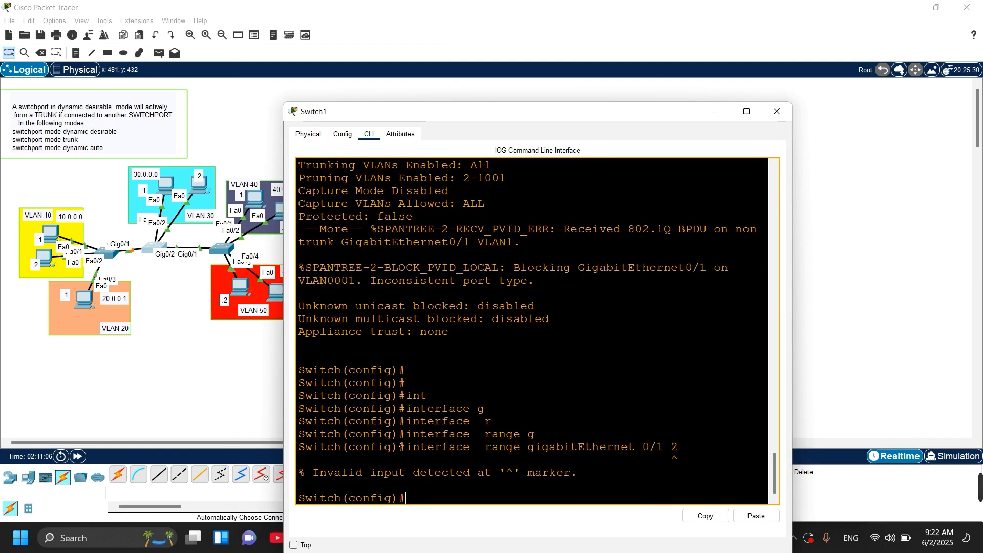
# Enter Switch1's configuration mode for "interface range gigabitEthernet 0/1 -2".
pyautogui.write('nt')
pyautogui.press('Tab')
pyautogui.write('r')
pyautogui.press('Tab')
pyautogui.write('g')
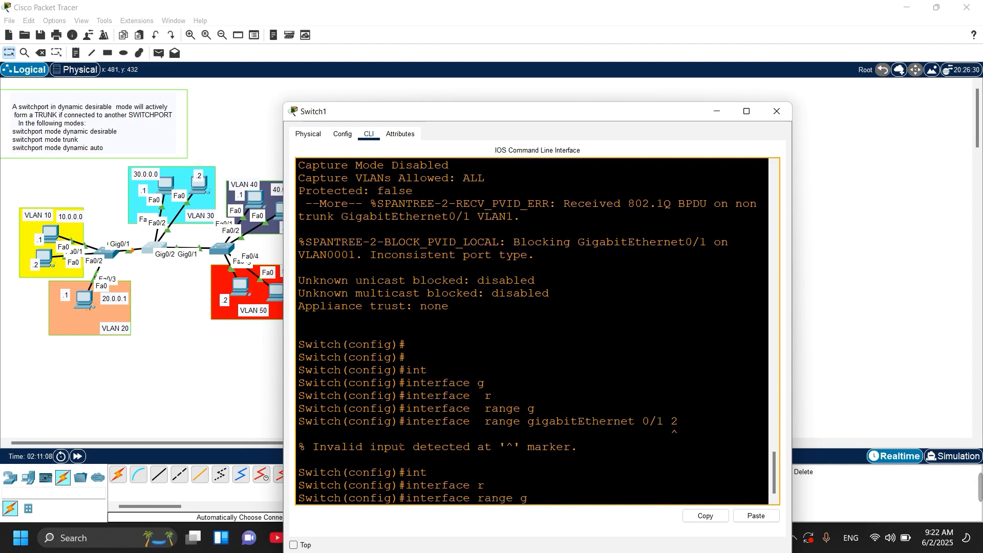
pyautogui.press('Tab')
pyautogui.write('0/1 -')
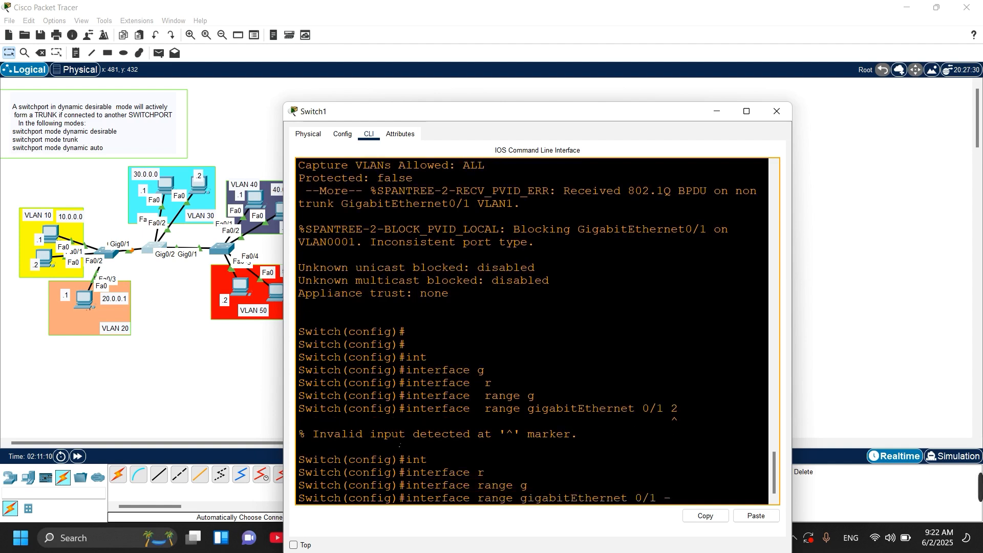
pyautogui.write('2')
pyautogui.press('Return')
# Set Switch1's gigabitEthernet 0/1-2 range to trunk with the command "switchport mode trunk".
pyautogui.write('sw')
pyautogui.press('Tab')
pyautogui.write('m')
pyautogui.press('Tab')
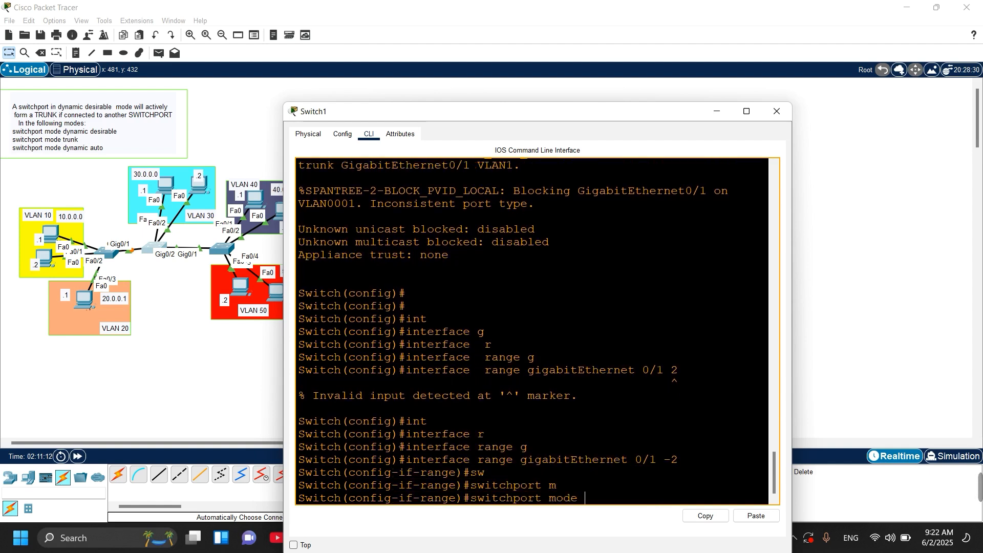
pyautogui.write('t')
pyautogui.press('Tab')
pyautogui.press('Return')
pyautogui.press('Return')
pyautogui.press('Return')
# Disable trunk negotiation on Switch1's gigabitEthernet 0/1-2 range with "switchport nonegotiate", and exit to global configuration mode.
pyautogui.write('sw')
pyautogui.press('Tab')
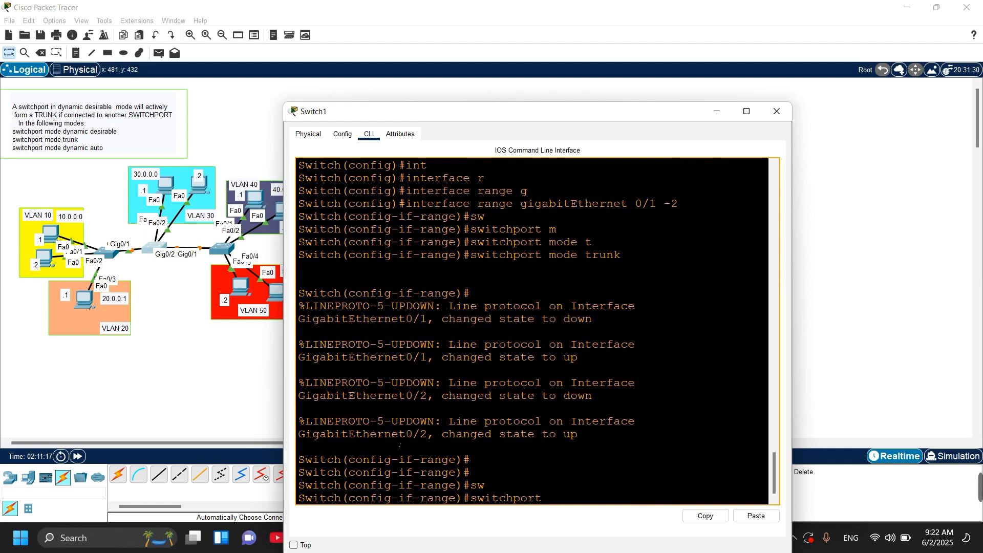
pyautogui.write('n')
pyautogui.press('Tab')
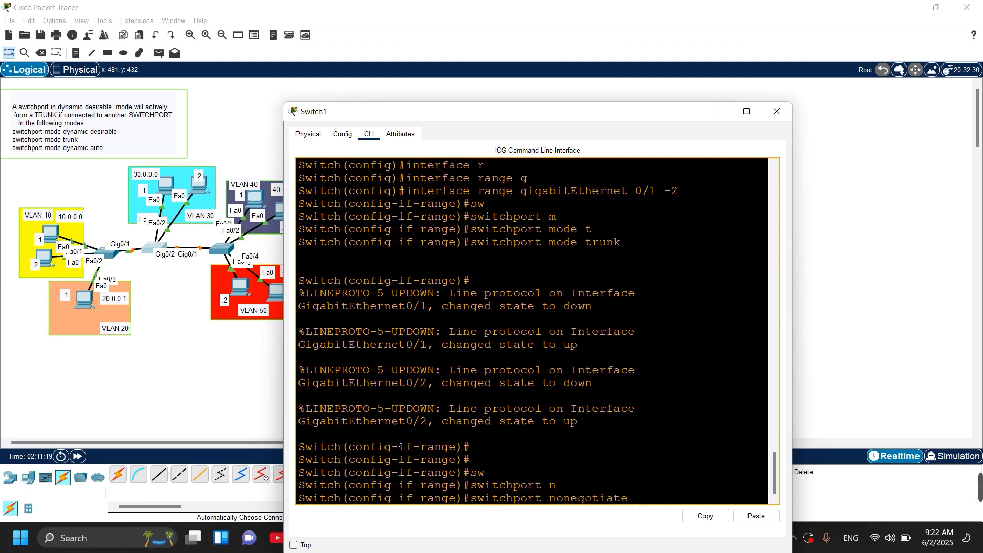
pyautogui.press('Return')
pyautogui.press('Return')
pyautogui.press('Return')
pyautogui.press('Return')
pyautogui.write('ex')
pyautogui.press('Return')
pyautogui.press('Return')
pyautogui.press('Return')
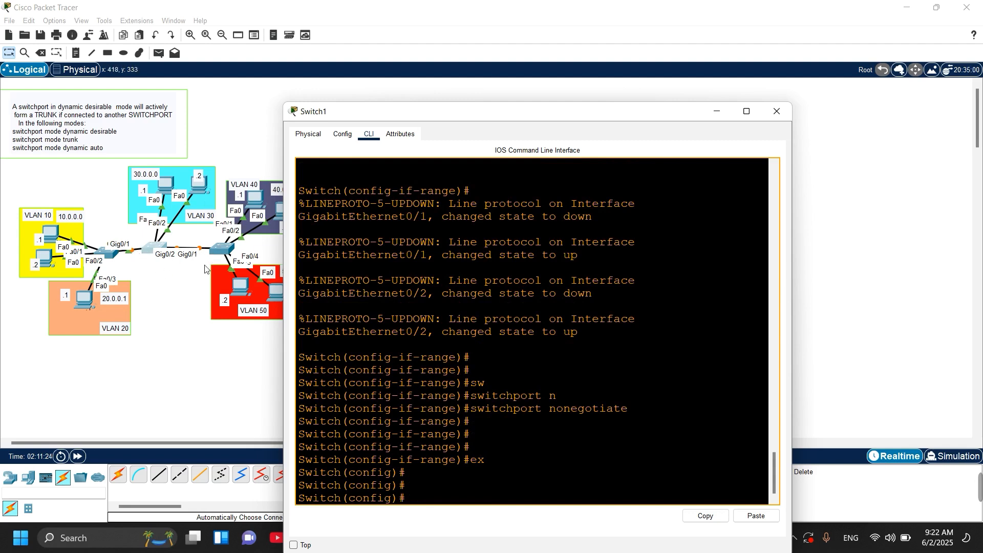
# Open Switch2's command line from the topology and bring up its user prompt.
pyautogui.click(186, 349)
pyautogui.click(224, 251)
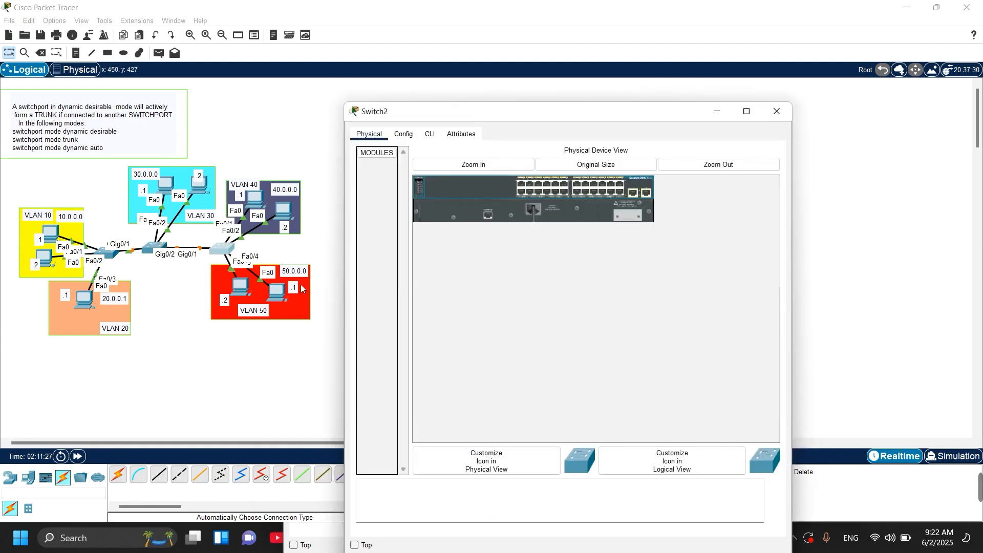
pyautogui.click(430, 133)
pyautogui.press('Return')
pyautogui.press('Return')
pyautogui.press('Return')
pyautogui.press('Return')
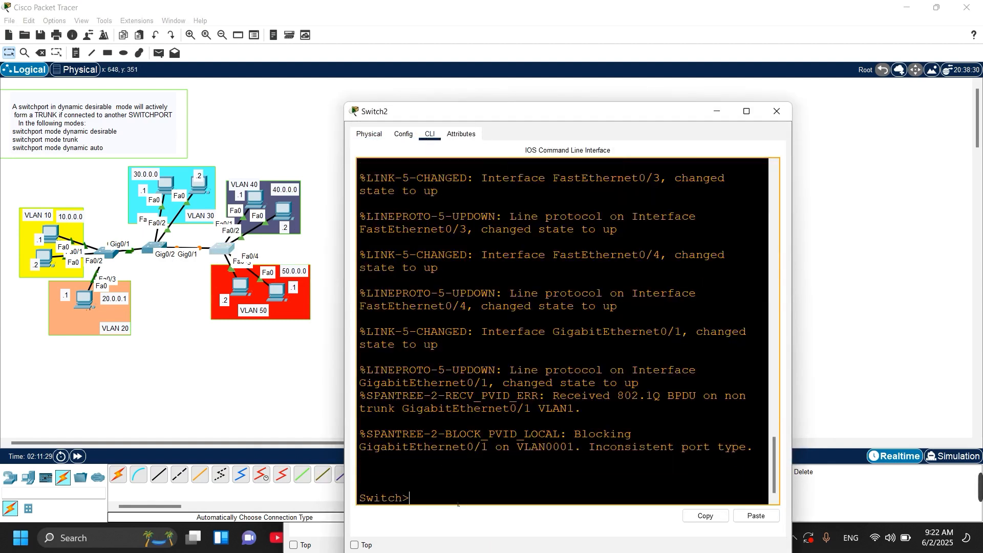
# Enter privileged mode on Switch2 with "enable" and global configuration mode with "conf t".
pyautogui.write('en')
pyautogui.press('Tab')
pyautogui.press('Return')
pyautogui.write('conf t')
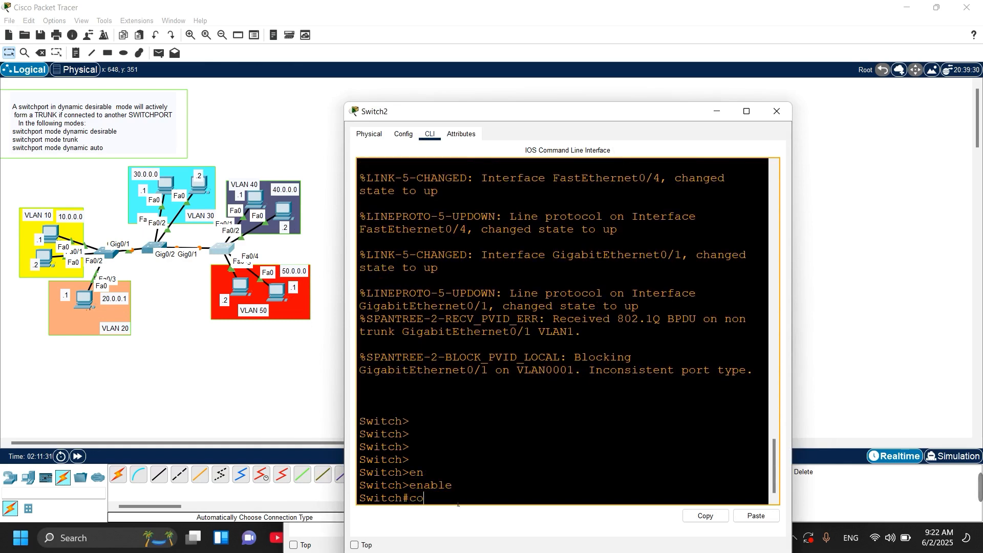
pyautogui.press('Return')
pyautogui.press('Return')
pyautogui.press('Return')
# Enter Switch2's configuration mode for "interface gigabitEthernet 0/1".
pyautogui.write('int')
pyautogui.press('Tab')
pyautogui.write('g')
pyautogui.press('Tab')
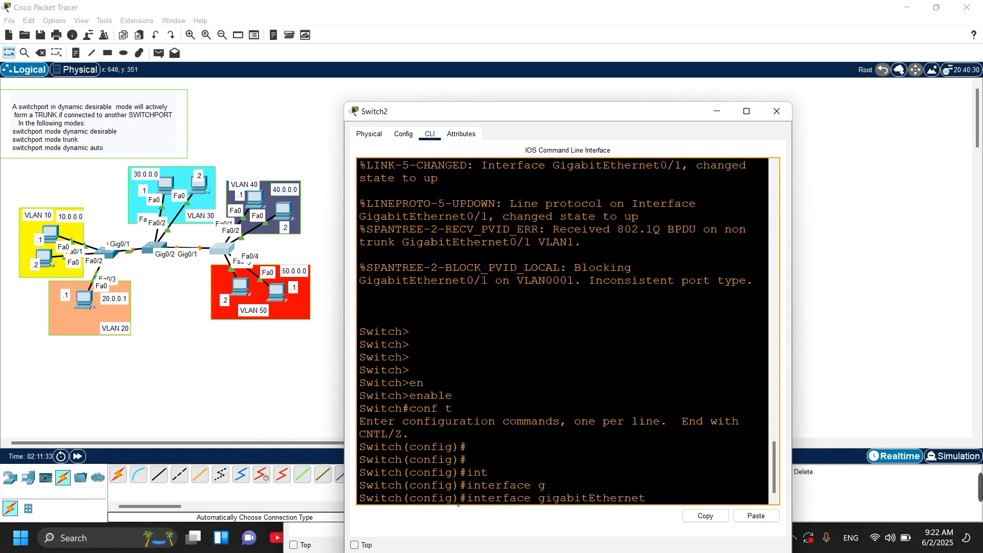
pyautogui.write('0/1')
pyautogui.press('Return')
# Set Switch2's gigabitEthernet 0/1 to trunk with the command "switchport mode trunk".
pyautogui.write('sw')
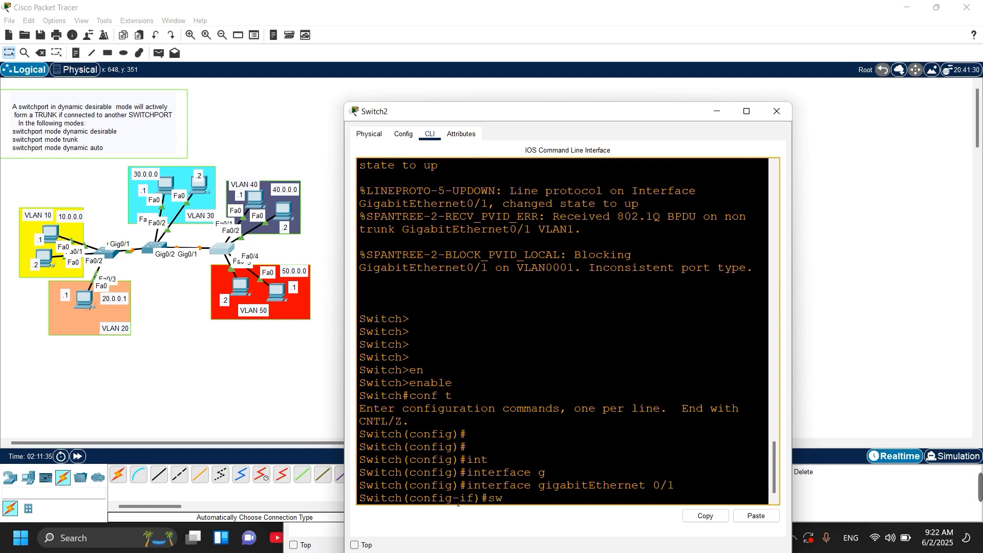
pyautogui.press('Tab')
pyautogui.write('m')
pyautogui.press('Tab')
pyautogui.write('t')
pyautogui.press('Tab')
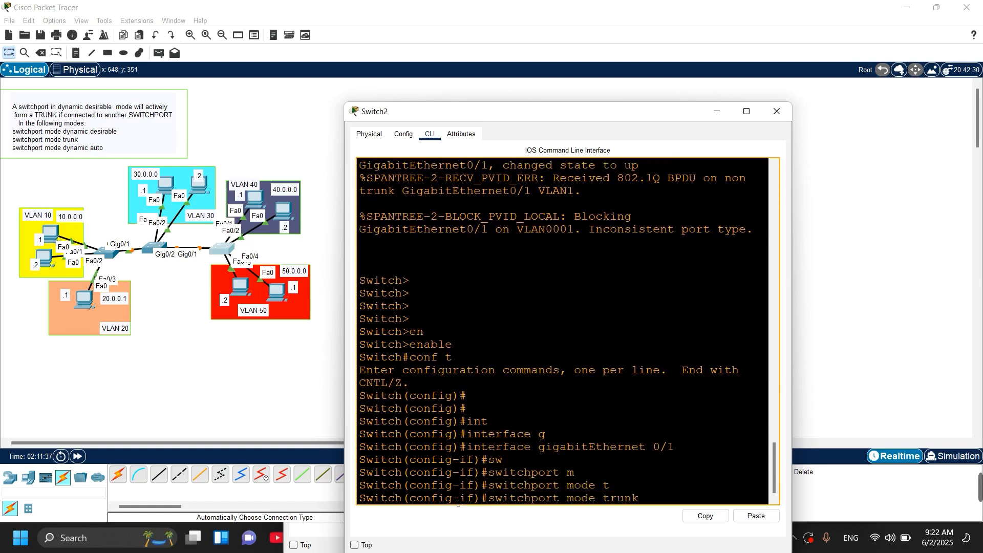
pyautogui.press('Return')
pyautogui.press('Return')
pyautogui.press('Return')
# Disable trunk negotiation on Switch2's gigabitEthernet 0/1 with "switchport nonegotiate", exit interface configuration, and close Switch2's window.
pyautogui.write('sw')
pyautogui.press('Tab')
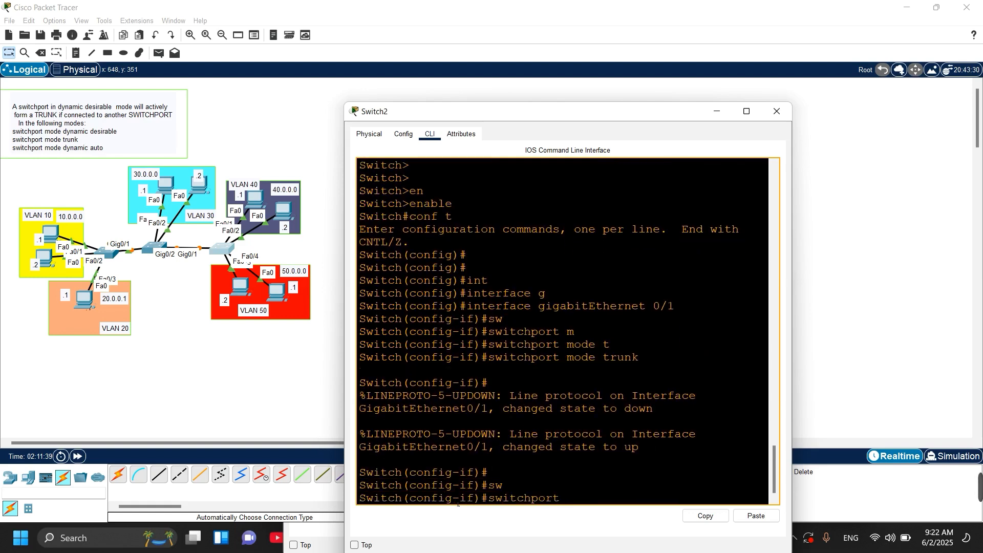
pyautogui.write('itchpo')
pyautogui.press('Tab')
pyautogui.write('n')
pyautogui.press('Tab')
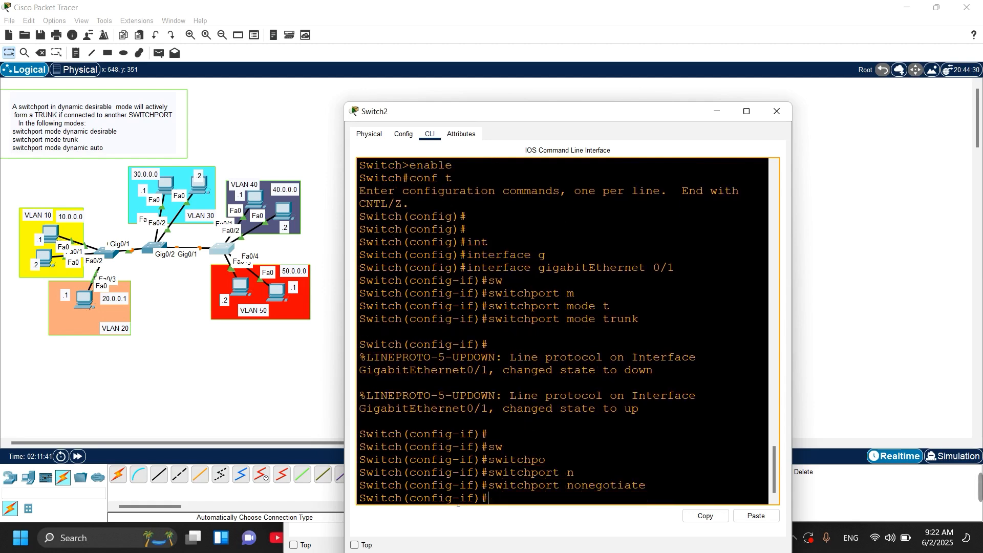
pyautogui.press('Return')
pyautogui.press('Return')
pyautogui.press('Return')
pyautogui.write('ex')
pyautogui.press('Return')
pyautogui.press('Return')
pyautogui.press('Return')
pyautogui.press('Return')
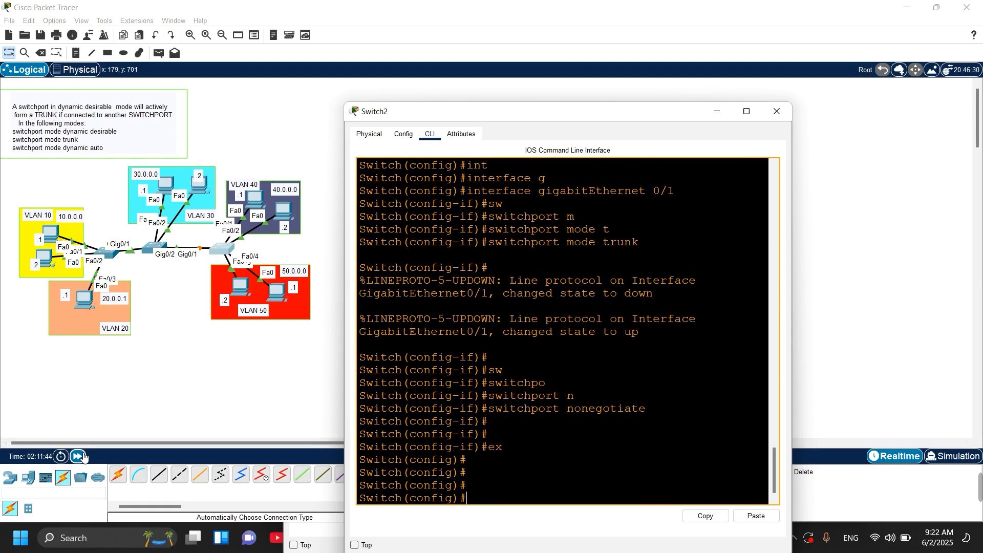
pyautogui.click(777, 111)
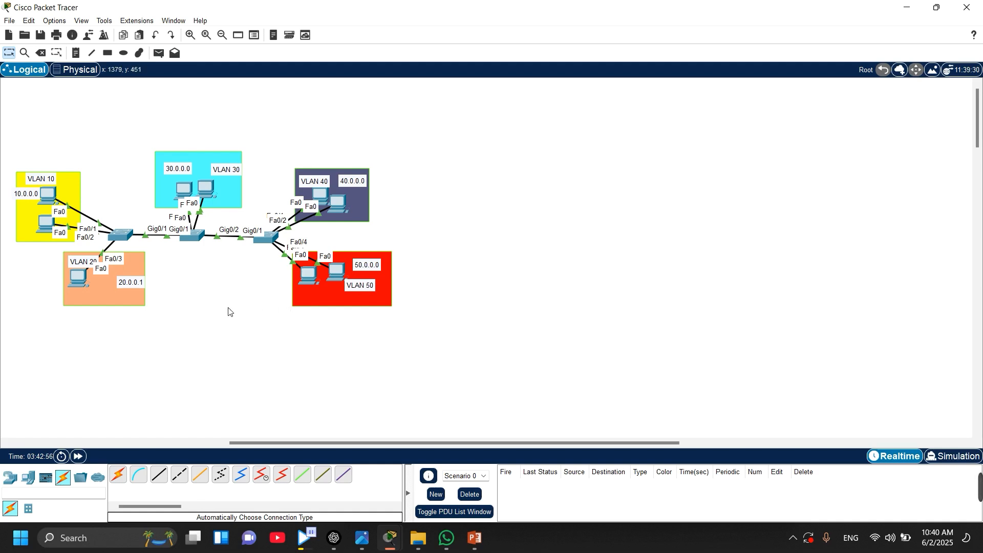
# Open the command line of Switch11, the switch serving VLANs 10 and 20, and enter global configuration mode.
pyautogui.click(122, 235)
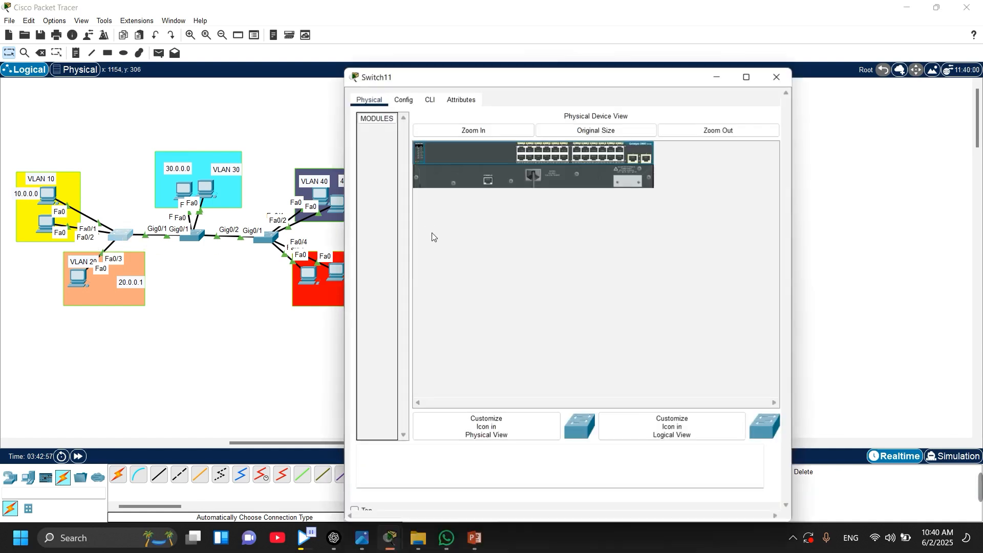
pyautogui.click(430, 101)
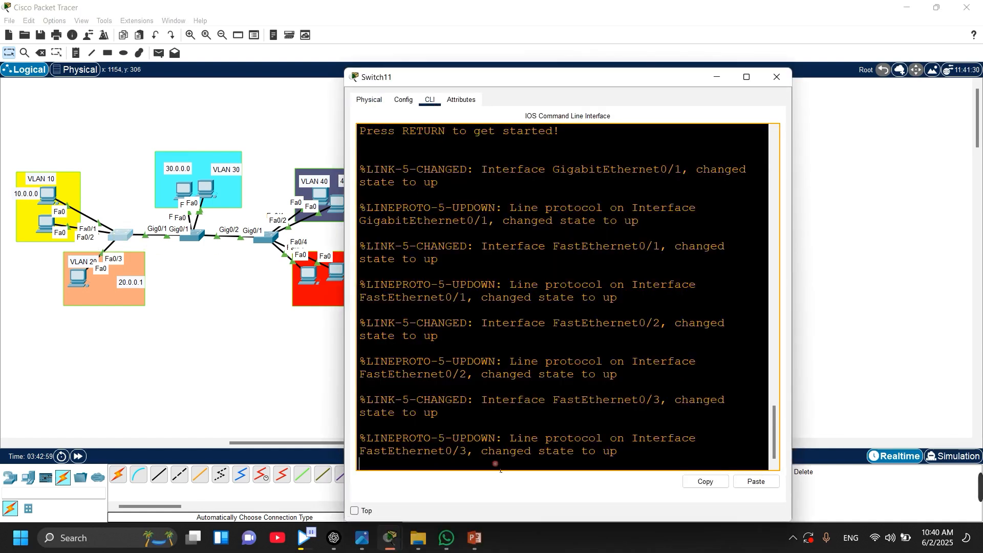
pyautogui.press('Return')
pyautogui.press('Return')
pyautogui.press('Return')
pyautogui.write('en')
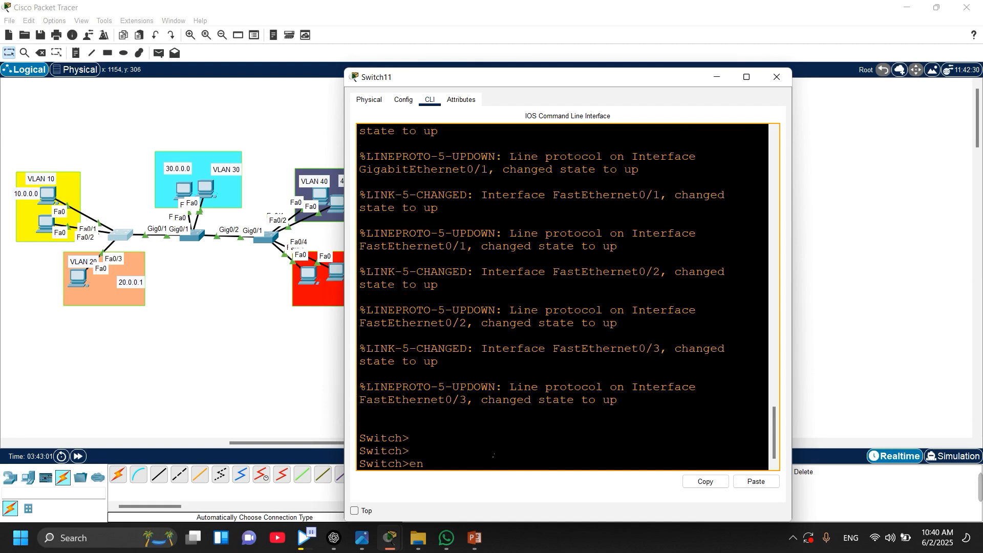
pyautogui.press('Tab')
pyautogui.press('Return')
pyautogui.write('conf t')
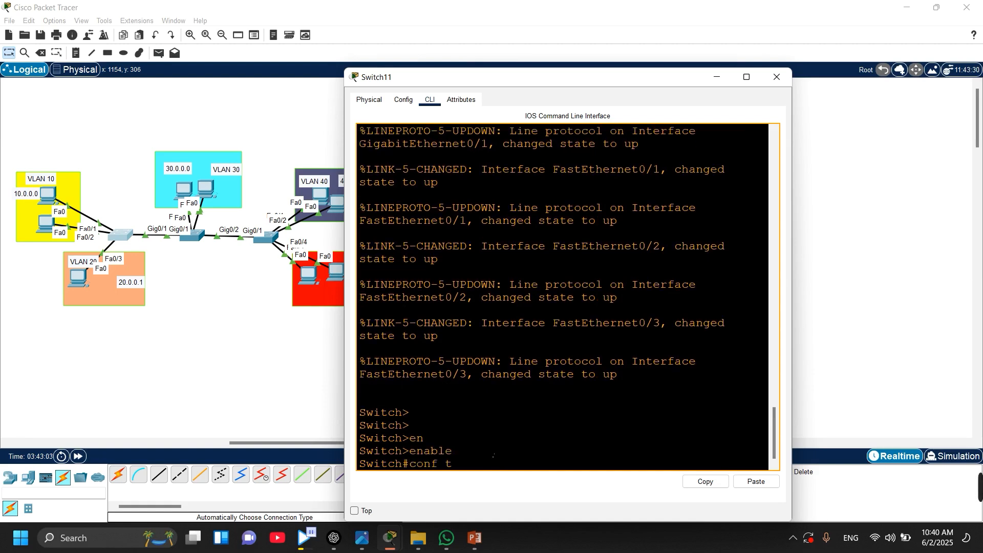
pyautogui.press('Return')
pyautogui.press('Return')
# Display Switch11's VTP status with "do sh vtp st" and mark out the VTP operating mode line.
pyautogui.write('do sh vtp st')
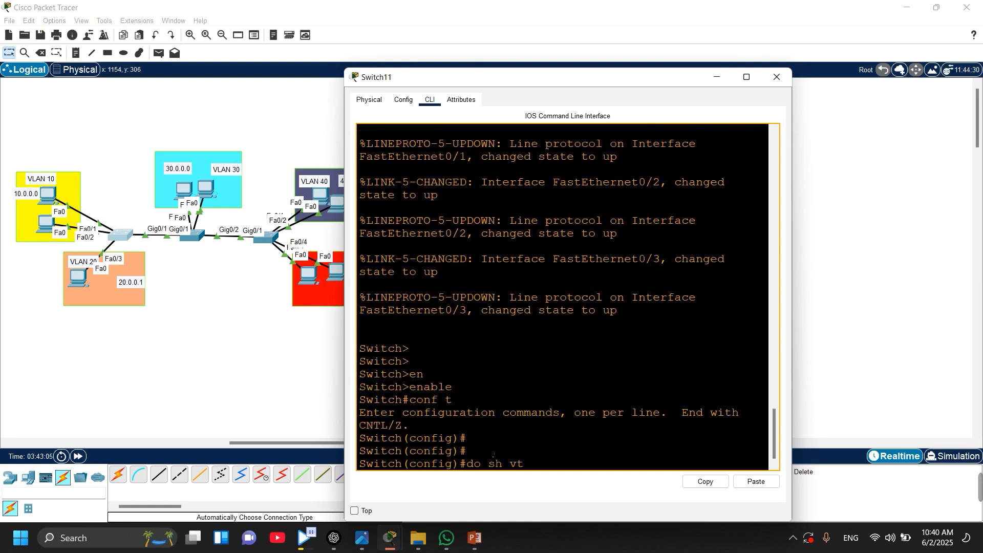
pyautogui.press('Return')
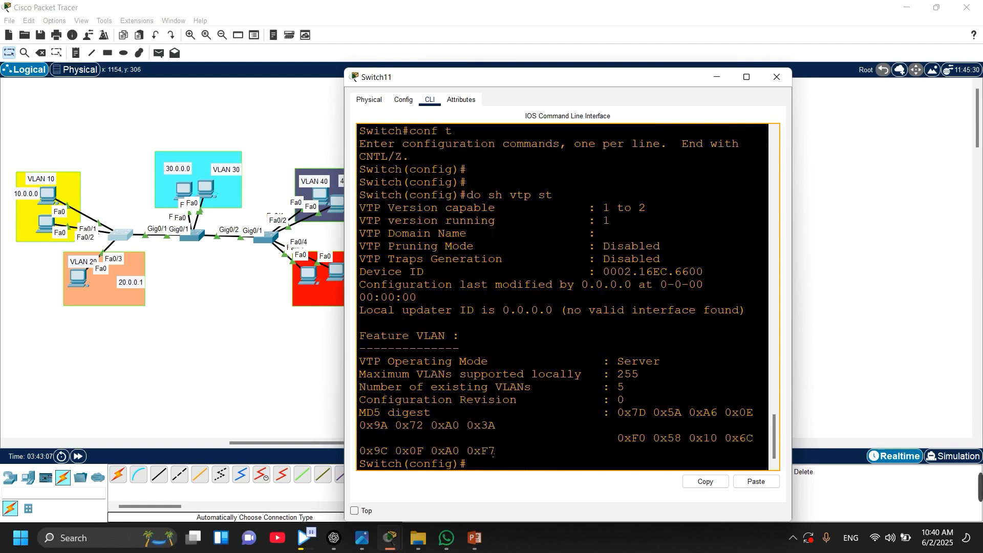
pyautogui.moveTo(661, 362); pyautogui.dragTo(360, 361)
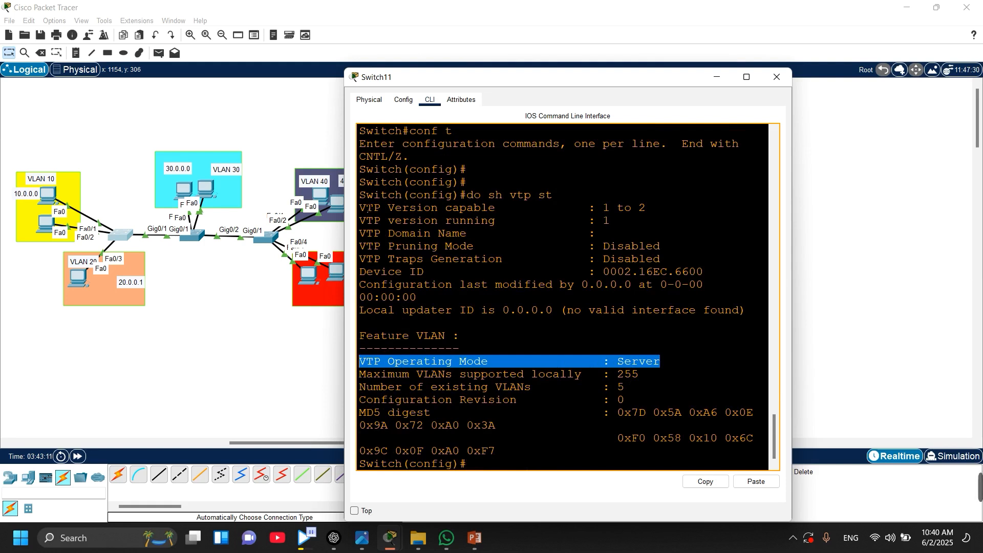
# Examine the VTP version capable, version running and domain name lines in Switch11's VTP status.
pyautogui.moveTo(438, 208); pyautogui.dragTo(633, 211)
pyautogui.moveTo(603, 209)
pyautogui.mouseDown()
pyautogui.moveTo(638, 210)
pyautogui.moveTo(596, 211)
pyautogui.mouseUp()
pyautogui.click(610, 213)
pyautogui.click(605, 221)
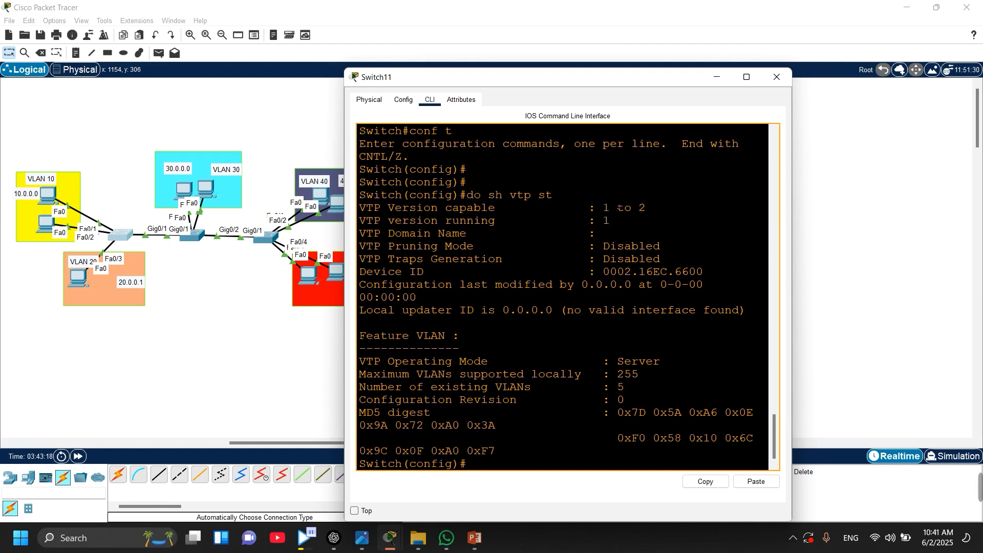
pyautogui.moveTo(358, 221); pyautogui.dragTo(604, 224)
pyautogui.click(615, 238)
pyautogui.moveTo(612, 236); pyautogui.dragTo(583, 236)
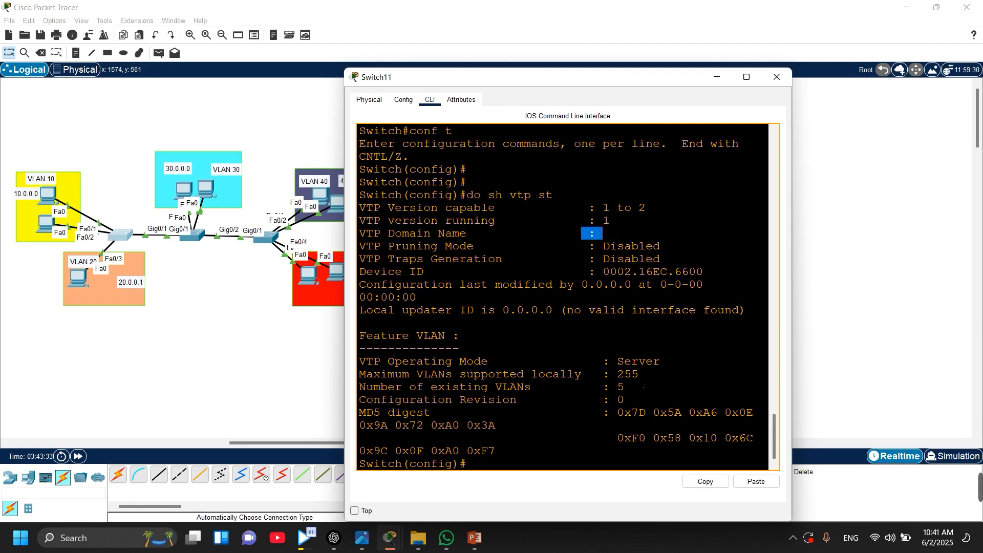
# Examine the maximum VLANs supported, number of existing VLANs and configuration revision lines in Switch11's VTP status.
pyautogui.moveTo(625, 388); pyautogui.dragTo(381, 388)
pyautogui.moveTo(445, 375); pyautogui.dragTo(643, 381)
pyautogui.click(642, 381)
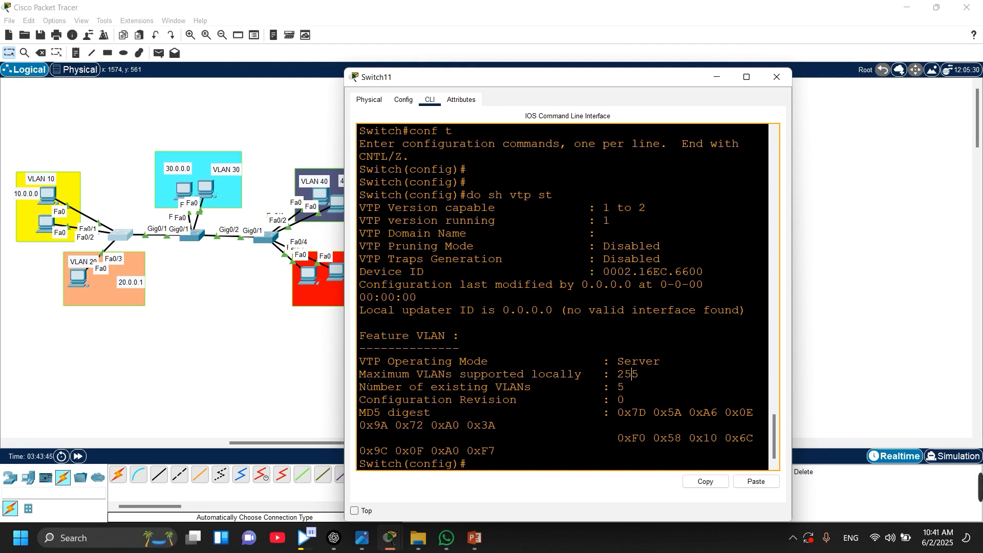
pyautogui.moveTo(647, 381); pyautogui.dragTo(617, 376)
pyautogui.click(632, 374)
pyautogui.moveTo(623, 400)
pyautogui.mouseDown()
pyautogui.moveTo(348, 405)
pyautogui.moveTo(645, 403)
pyautogui.moveTo(595, 404)
pyautogui.moveTo(626, 402)
pyautogui.moveTo(611, 403)
pyautogui.mouseUp()
pyautogui.click(624, 403)
pyautogui.click(609, 403)
pyautogui.moveTo(628, 405)
pyautogui.mouseDown()
pyautogui.moveTo(604, 404)
pyautogui.moveTo(614, 400)
pyautogui.mouseUp()
pyautogui.click(613, 400)
pyautogui.press('Return')
pyautogui.press('Return')
pyautogui.press('Return')
pyautogui.press('Return')
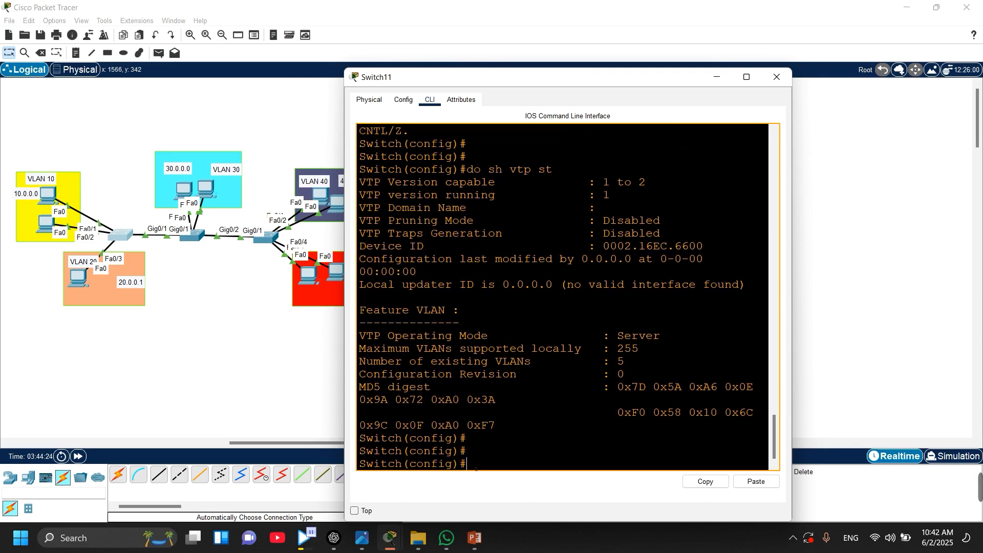
pyautogui.write('en')
pyautogui.press('Tab')
pyautogui.press('Return')
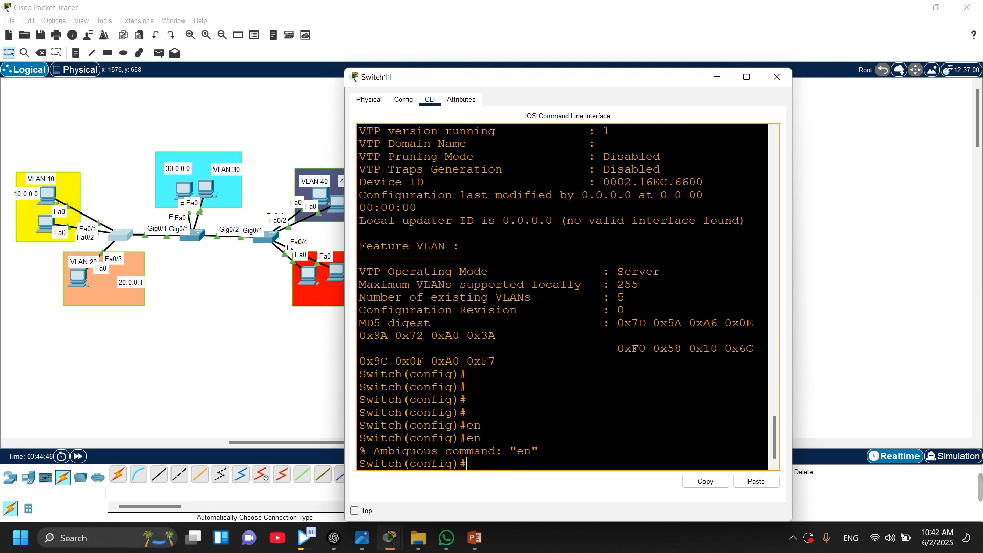
# Set Switch11's VTP domain name to CCNA with "vtp domain CCNA" and review the resulting confirmation line.
pyautogui.write('vt')
pyautogui.press('Tab')
pyautogui.write('d')
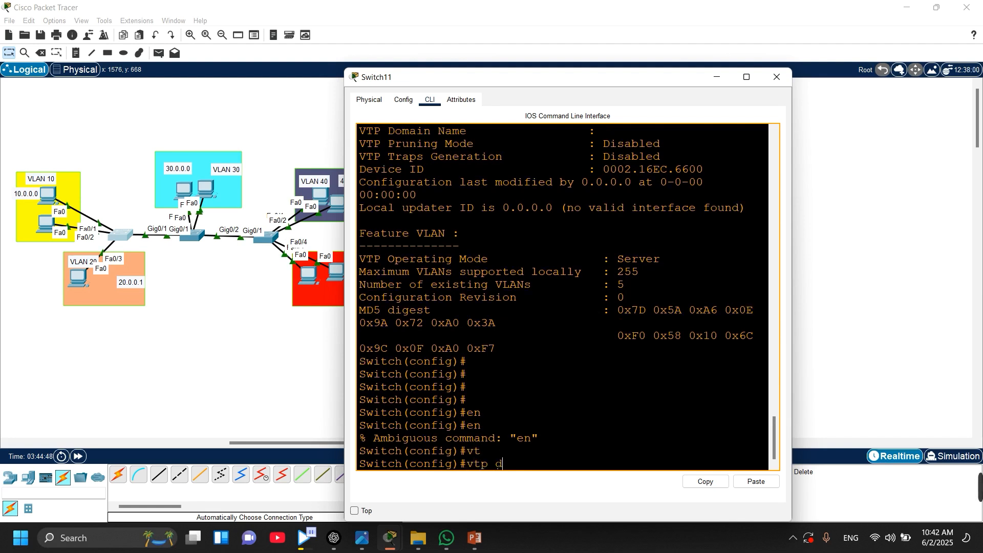
pyautogui.press('Tab')
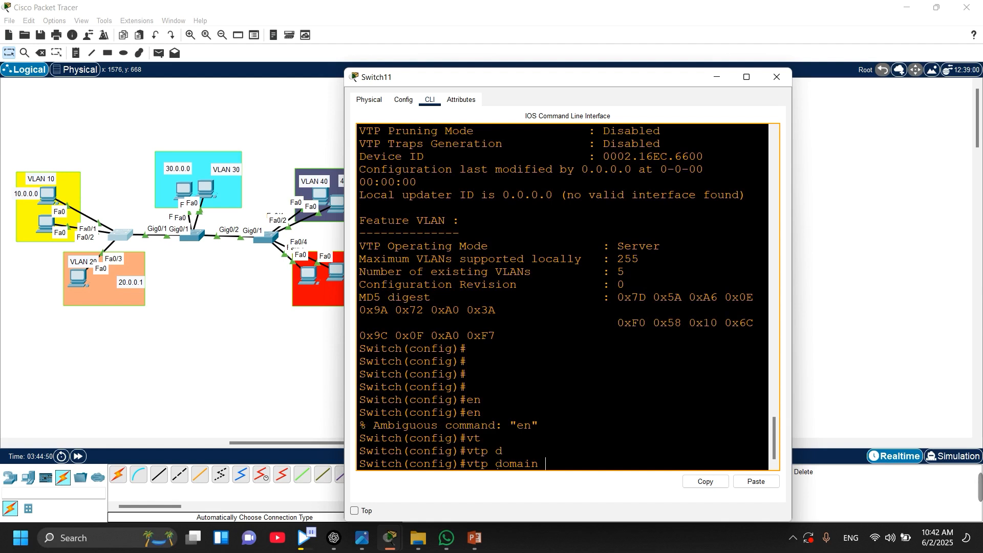
pyautogui.write('CCNA')
pyautogui.press('Return')
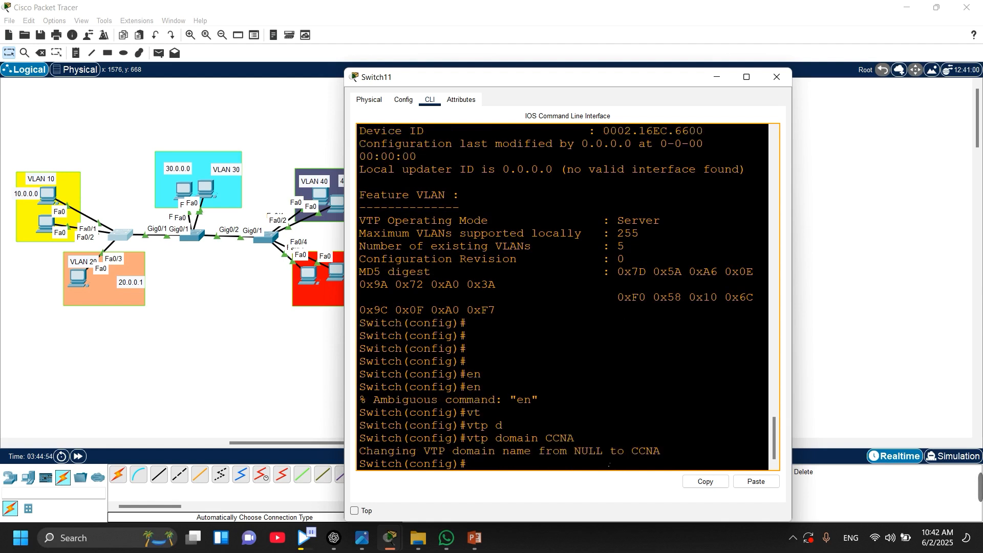
pyautogui.moveTo(604, 451); pyautogui.dragTo(573, 451)
pyautogui.moveTo(661, 451); pyautogui.dragTo(640, 451)
pyautogui.scroll(4, 545, 378)
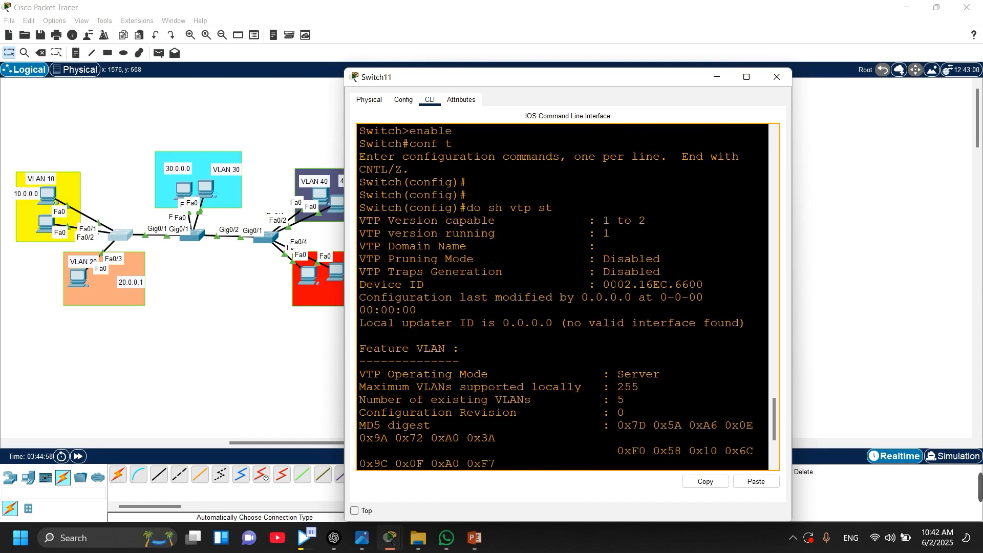
pyautogui.scroll(-4, 596, 326)
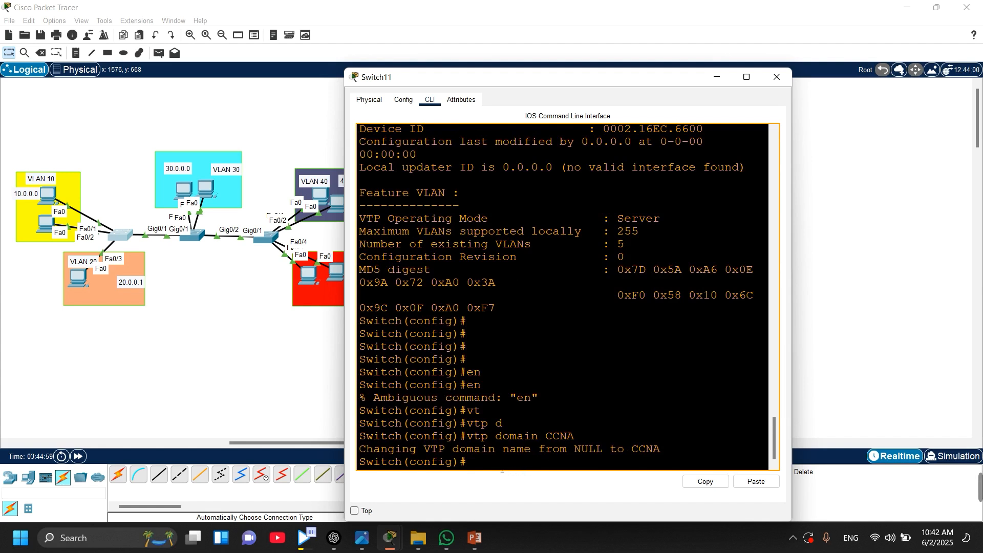
# Create VLAN 10 on Switch11, name it HR, and exit VLAN configuration mode.
pyautogui.write('VLAN 10')
pyautogui.press('Return')
pyautogui.write('na')
pyautogui.press('Tab')
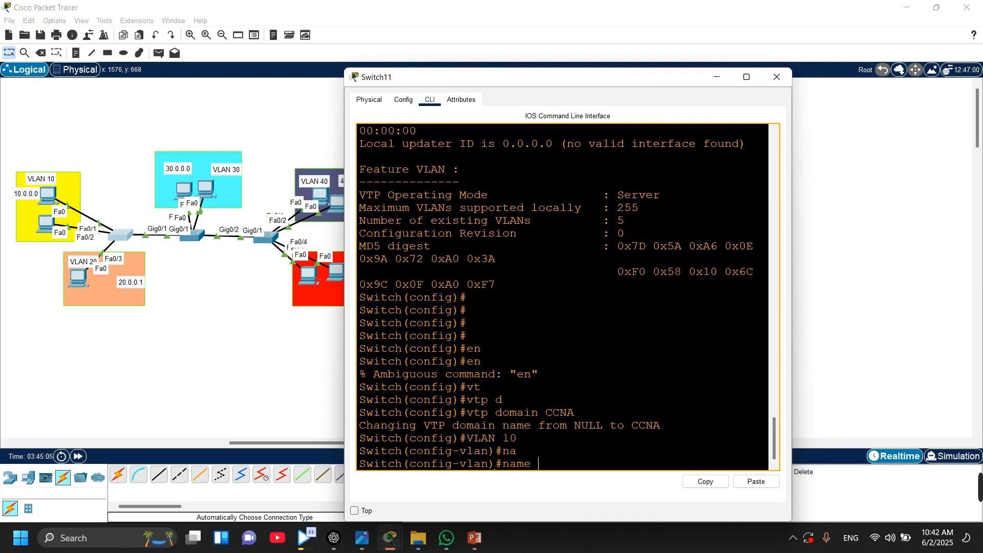
pyautogui.write('HR')
pyautogui.press('Return')
pyautogui.press('Return')
pyautogui.press('Return')
pyautogui.press('Return')
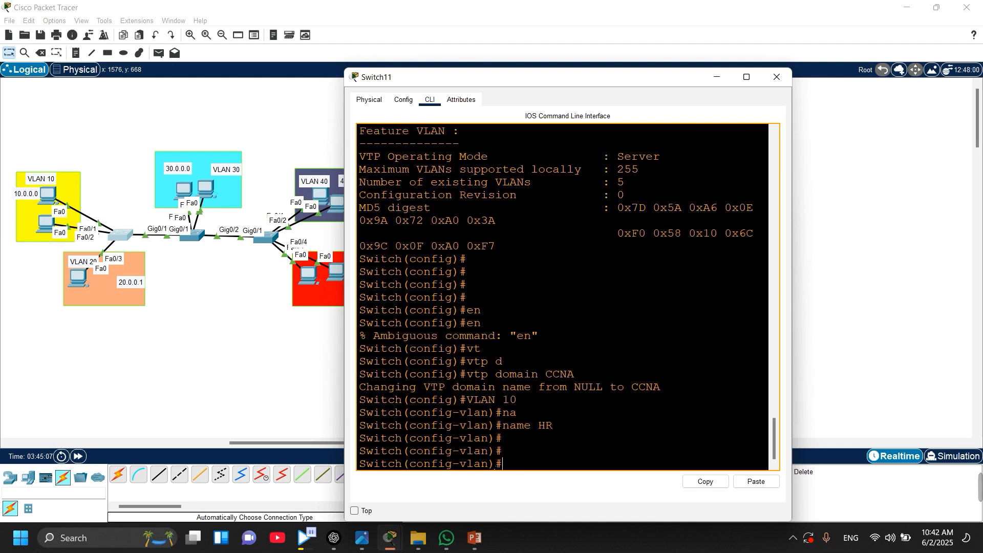
pyautogui.write('EX')
pyautogui.press('Return')
pyautogui.press('Return')
pyautogui.press('Return')
pyautogui.press('Return')
# Display Switch11's VTP status again with "DO SH VTP ST" and mark out the VTP domain name line.
pyautogui.write('DO S')
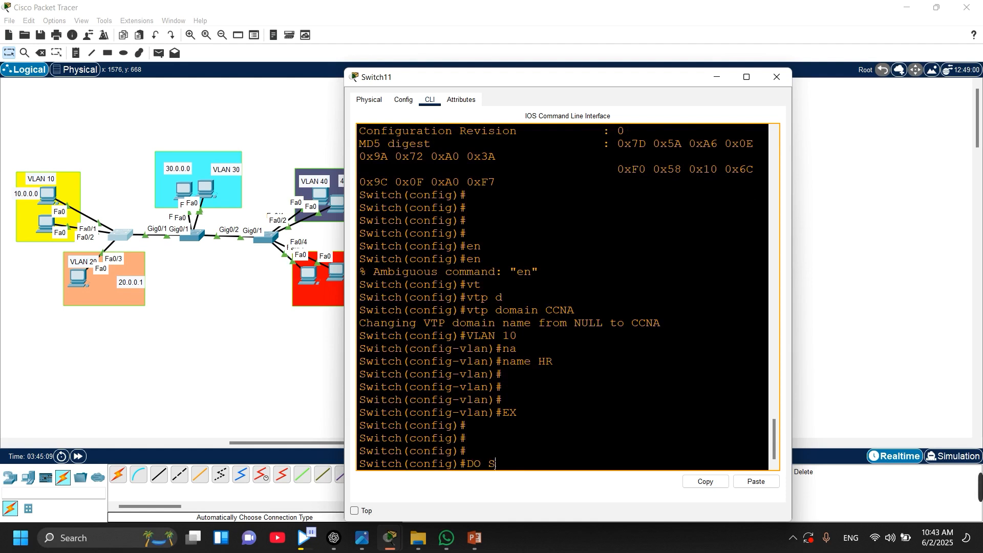
pyautogui.write('H VLAN B')
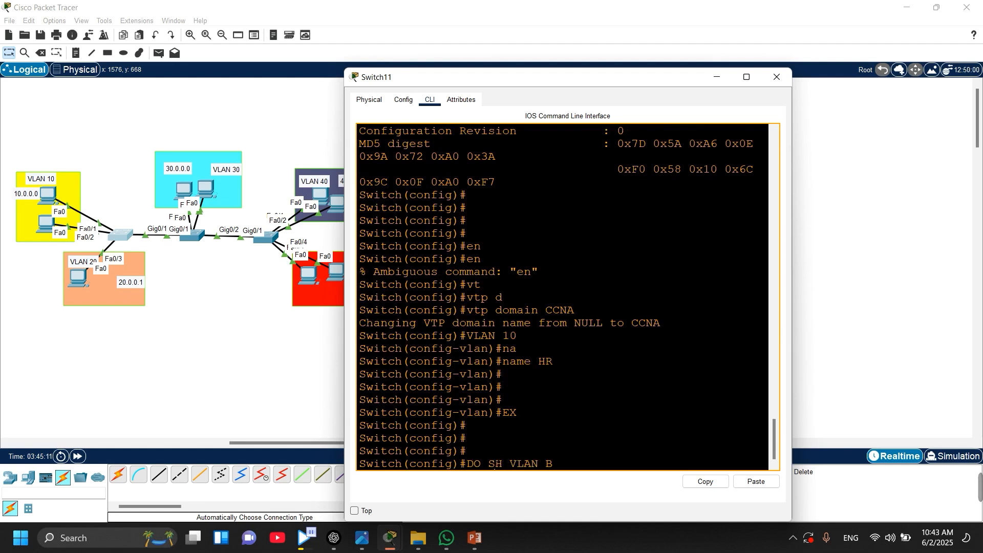
pyautogui.press('BackSpace')
pyautogui.press('BackSpace')
pyautogui.press('BackSpace')
pyautogui.write('T')
pyautogui.press('Tab')
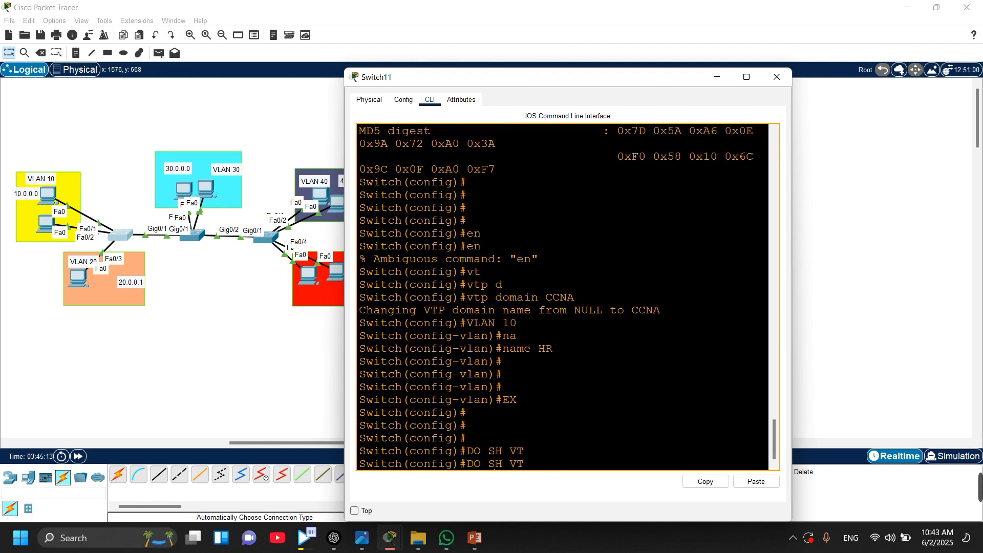
pyautogui.write('P ST')
pyautogui.press('Return')
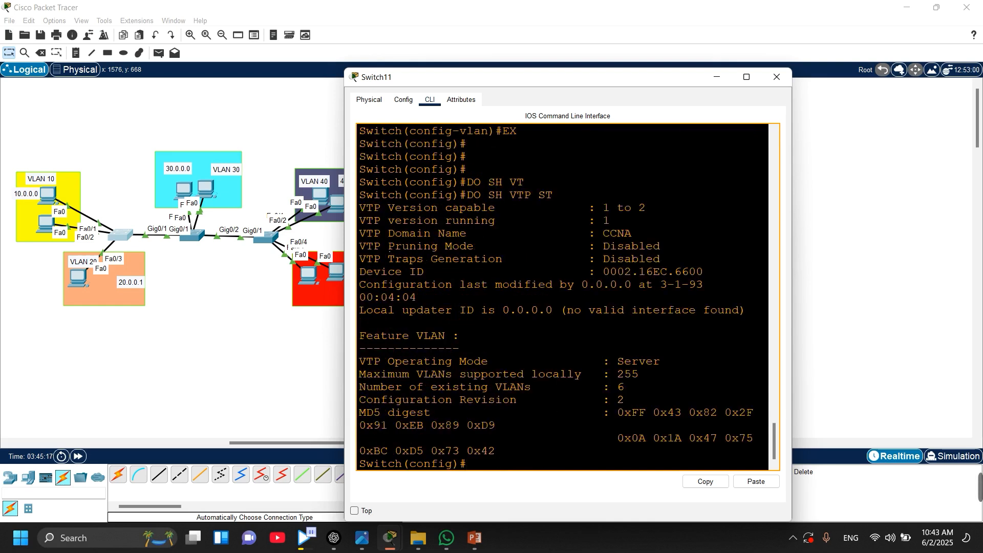
pyautogui.doubleClick(370, 233)
pyautogui.moveTo(403, 238); pyautogui.dragTo(657, 239)
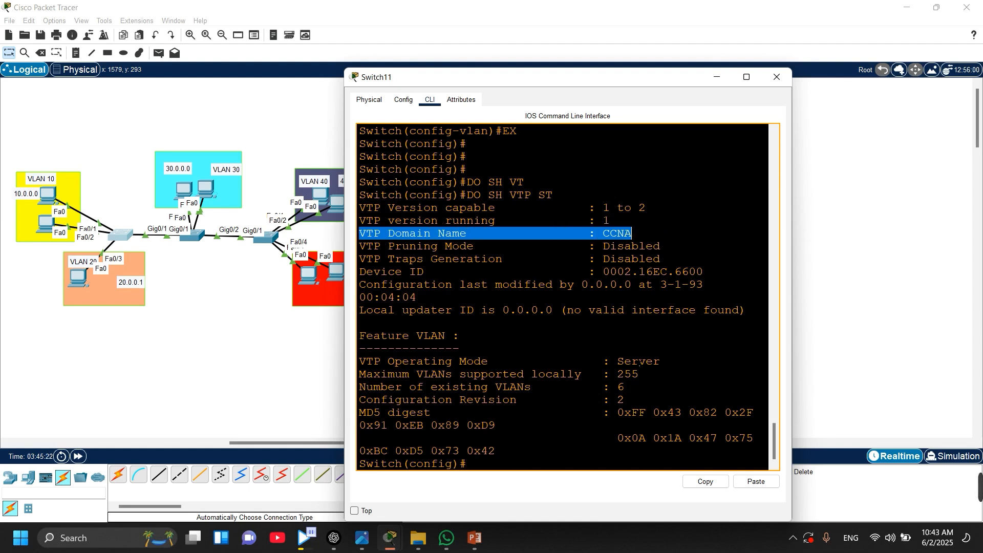
# Examine the number of existing VLANs and configuration revision lines in Switch11's refreshed VTP status.
pyautogui.moveTo(634, 392); pyautogui.dragTo(373, 388)
pyautogui.click(610, 388)
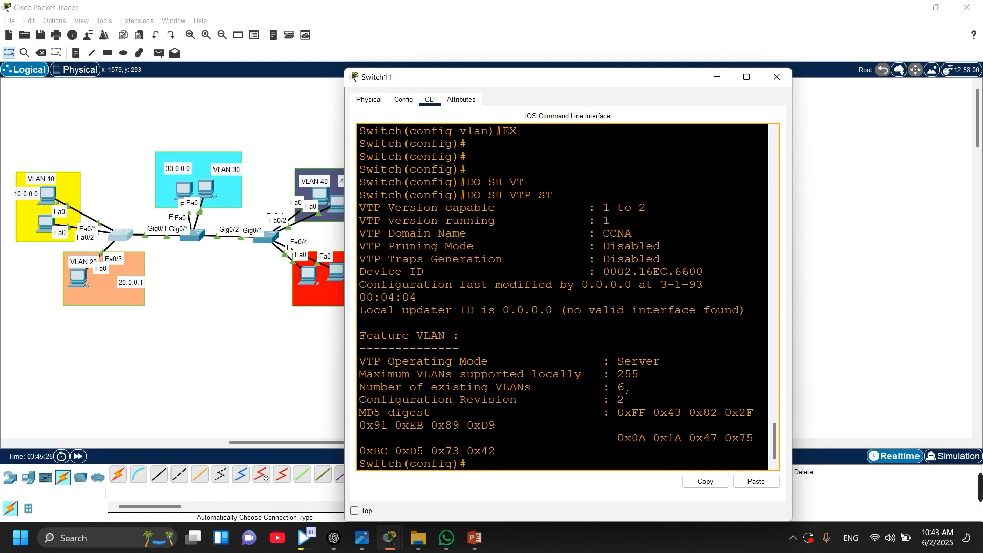
pyautogui.moveTo(627, 392); pyautogui.dragTo(609, 393)
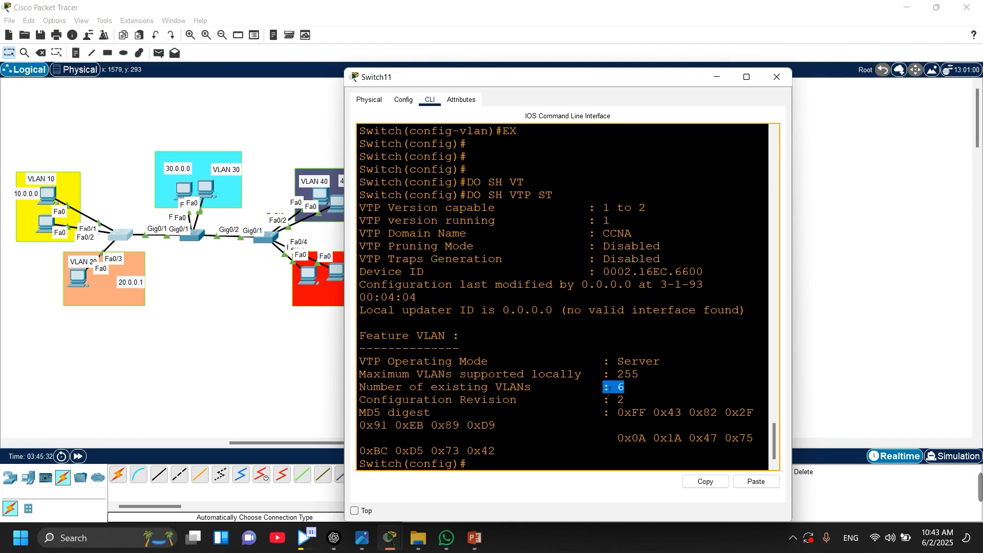
pyautogui.click(607, 389)
pyautogui.click(611, 373)
pyautogui.moveTo(629, 401); pyautogui.dragTo(617, 401)
pyautogui.click(617, 400)
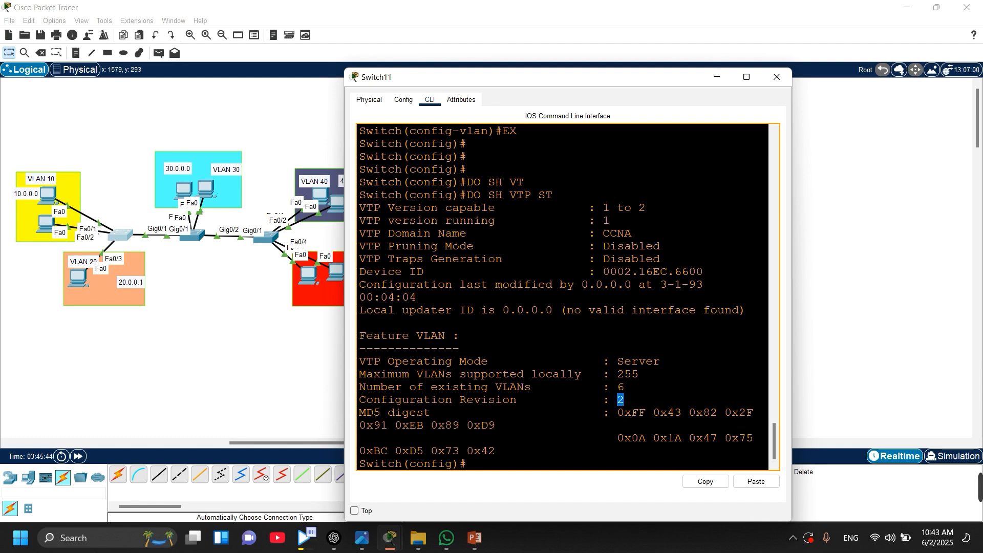
pyautogui.click(624, 400)
pyautogui.moveTo(624, 400); pyautogui.dragTo(617, 400)
pyautogui.click(625, 400)
pyautogui.doubleClick(621, 401)
pyautogui.click(623, 400)
pyautogui.doubleClick(621, 400)
pyautogui.click(475, 471)
pyautogui.press('Return')
pyautogui.press('Return')
pyautogui.press('Return')
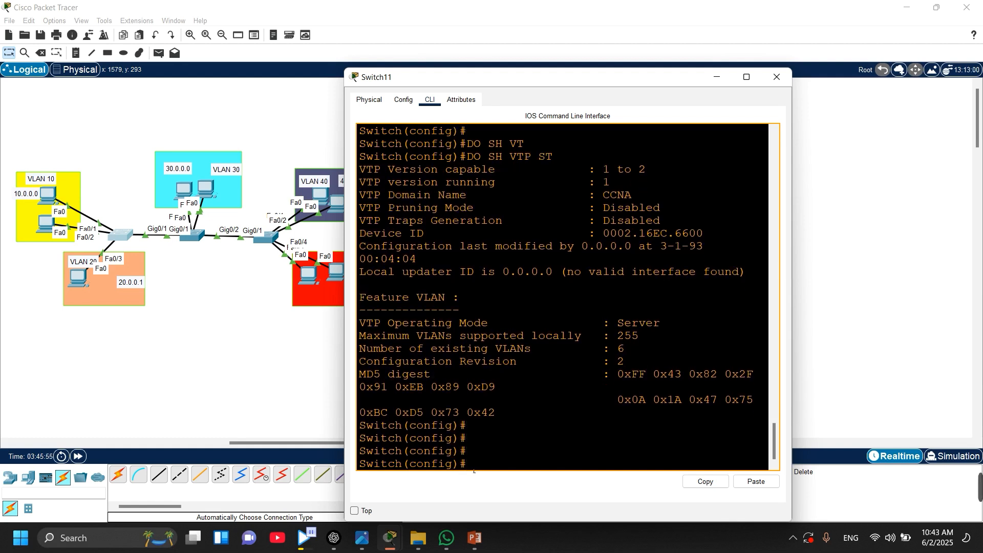
# List Switch11's VLANs with "DO SH VLAN BR" and mark out the VLAN 10 HR row.
pyautogui.write('DO HS')
pyautogui.press('Tab')
pyautogui.press('BackSpace')
pyautogui.press('BackSpace')
pyautogui.write('SH ')
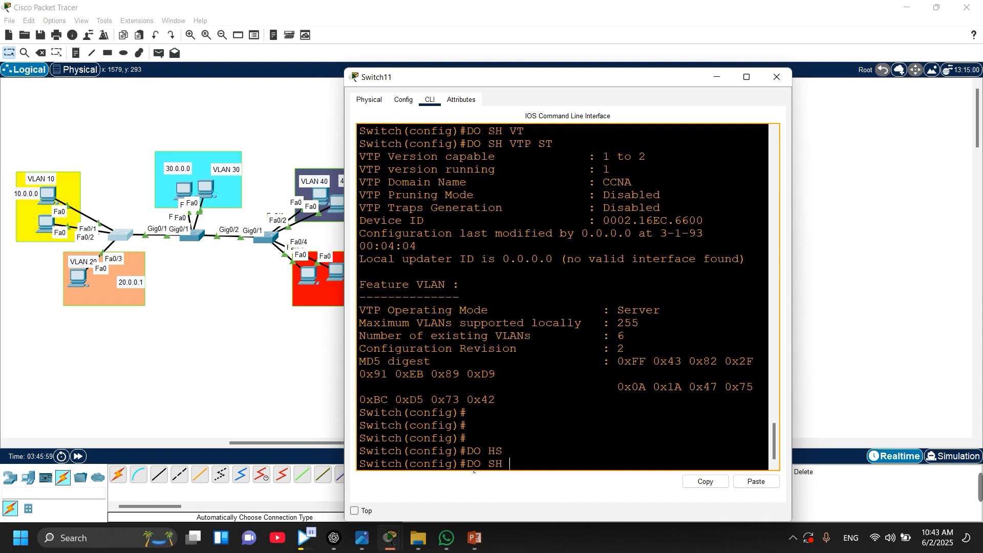
pyautogui.write('VLAN BR')
pyautogui.press('Return')
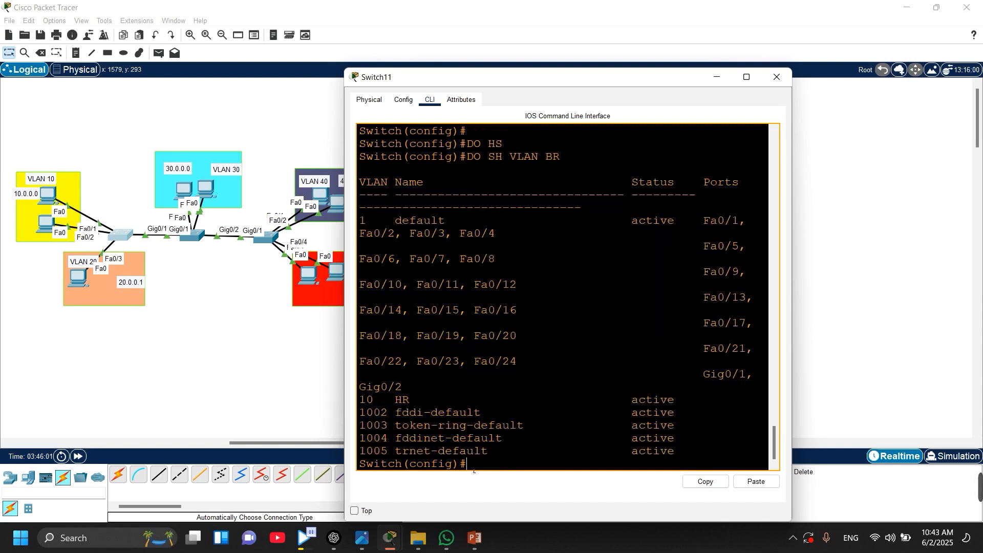
pyautogui.moveTo(416, 400); pyautogui.dragTo(358, 399)
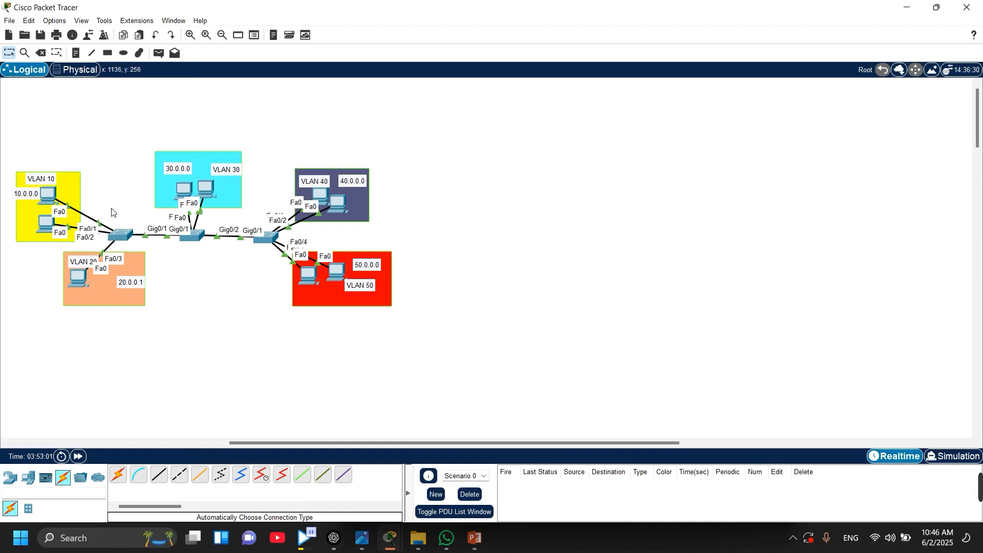
pyautogui.moveTo(111, 208); pyautogui.dragTo(135, 246)
pyautogui.click(222, 272)
pyautogui.moveTo(130, 207); pyautogui.dragTo(205, 307)
pyautogui.click(213, 324)
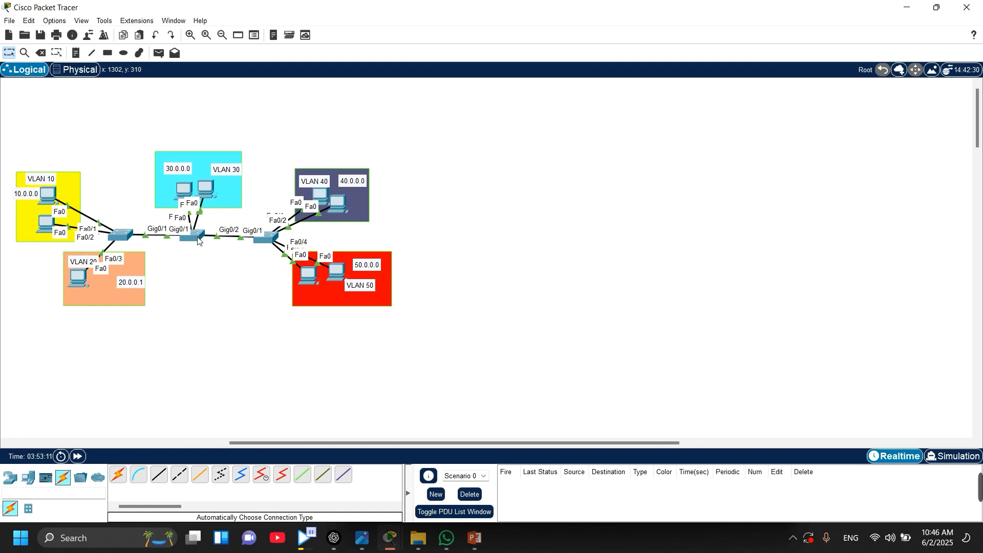
# Open the command line of Switch12, the middle switch serving VLAN 30, and enter global configuration mode.
pyautogui.moveTo(198, 238)
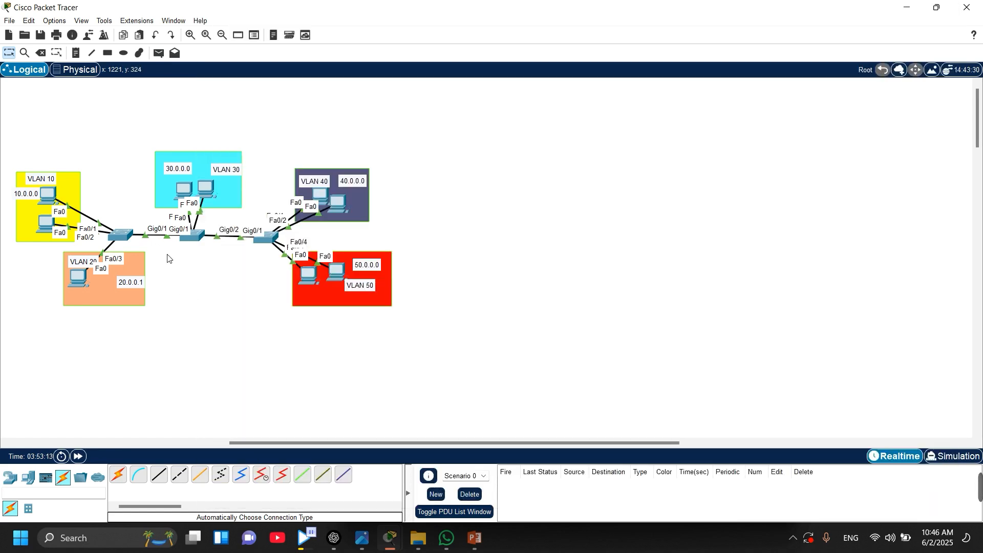
pyautogui.click(196, 241)
pyautogui.click(403, 381)
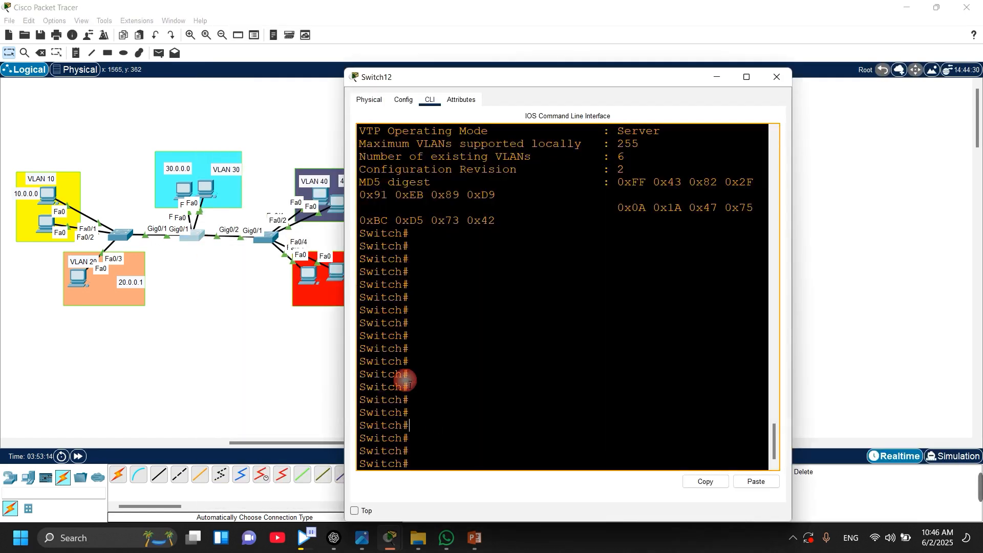
pyautogui.press('Return')
pyautogui.press('Return')
pyautogui.press('Return')
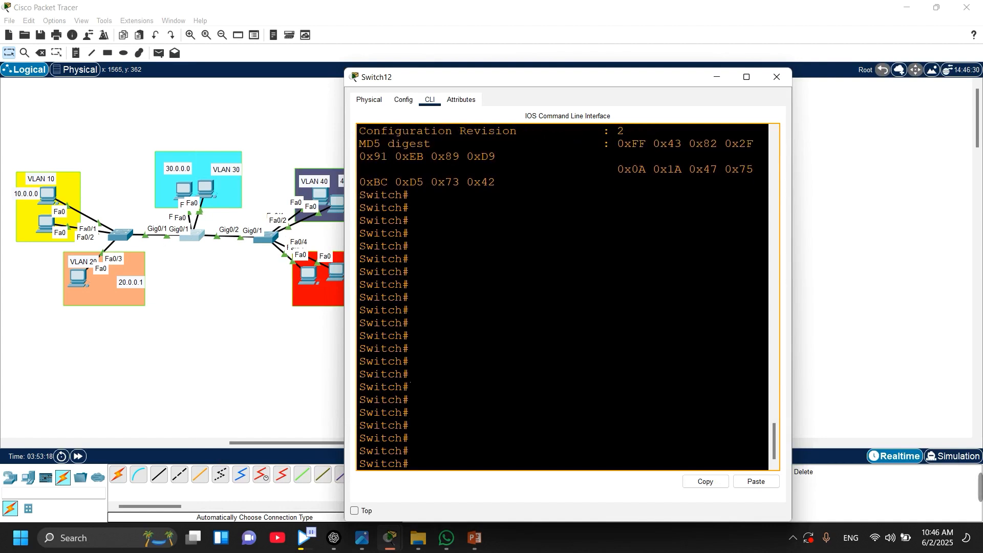
pyautogui.write('EN')
pyautogui.press('Tab')
pyautogui.press('Return')
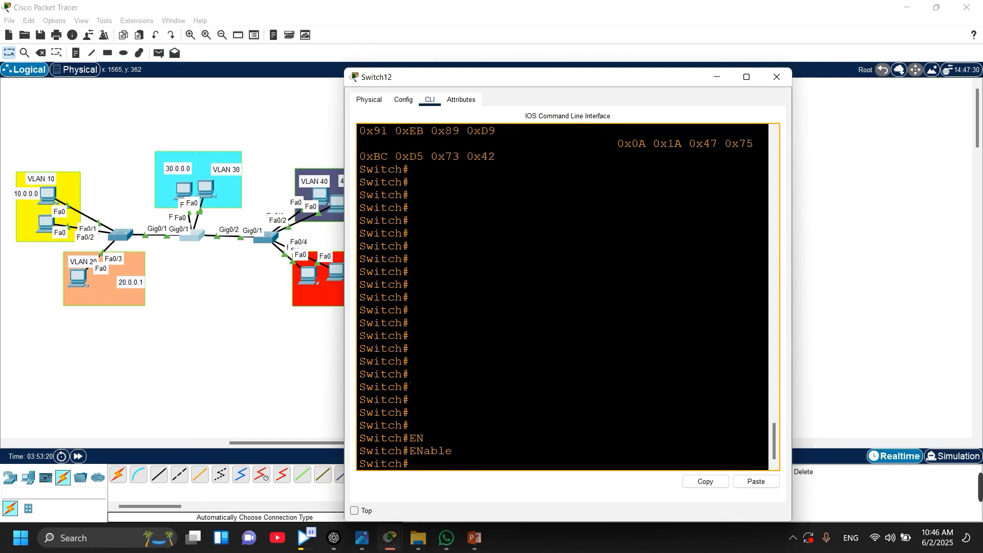
pyautogui.write('CONF T')
pyautogui.press('Return')
pyautogui.press('Return')
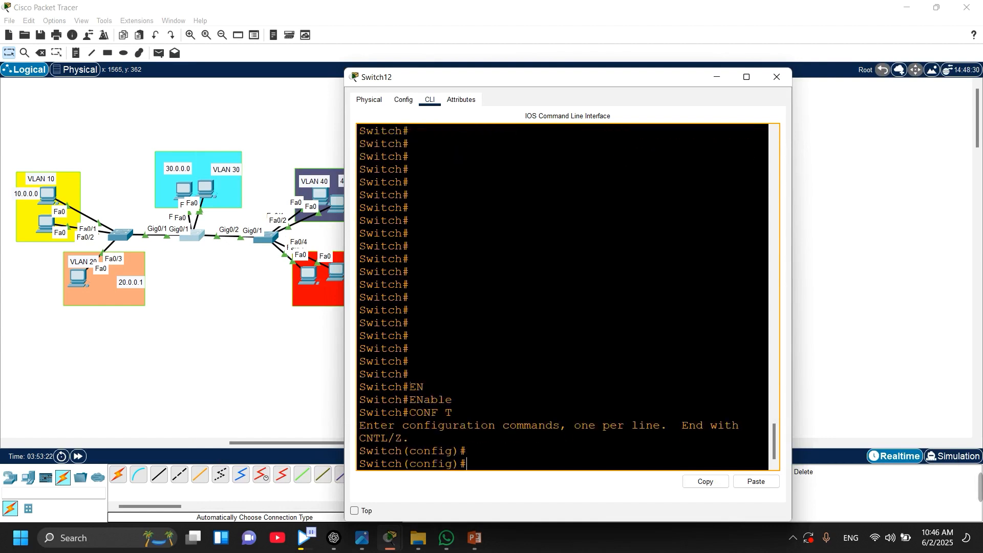
# Display Switch12's VTP status with "do sh vtp st" and examine the domain name and number of existing VLANs lines.
pyautogui.write('do sh vtp')
pyautogui.press('Return')
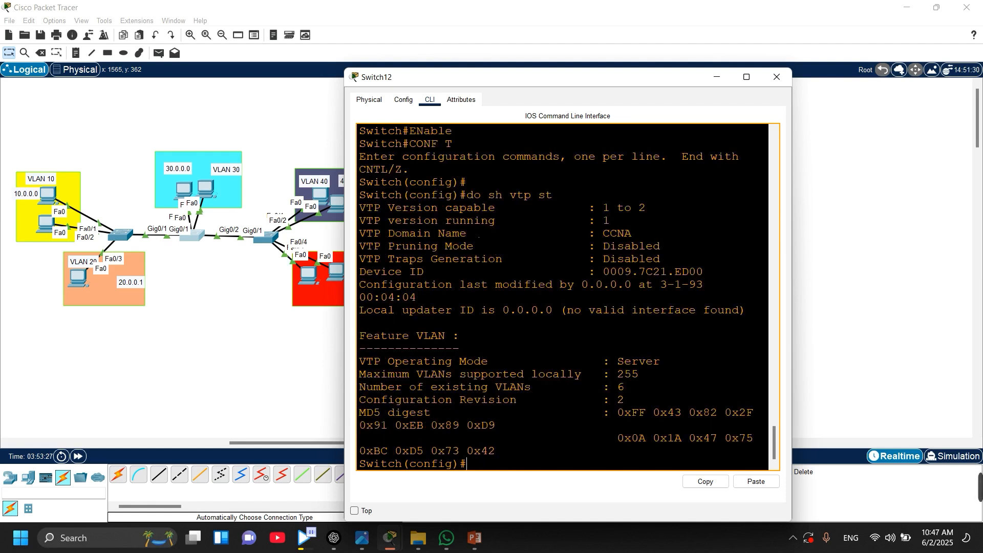
pyautogui.moveTo(475, 235); pyautogui.dragTo(374, 225)
pyautogui.click(374, 226)
pyautogui.moveTo(646, 235); pyautogui.dragTo(375, 234)
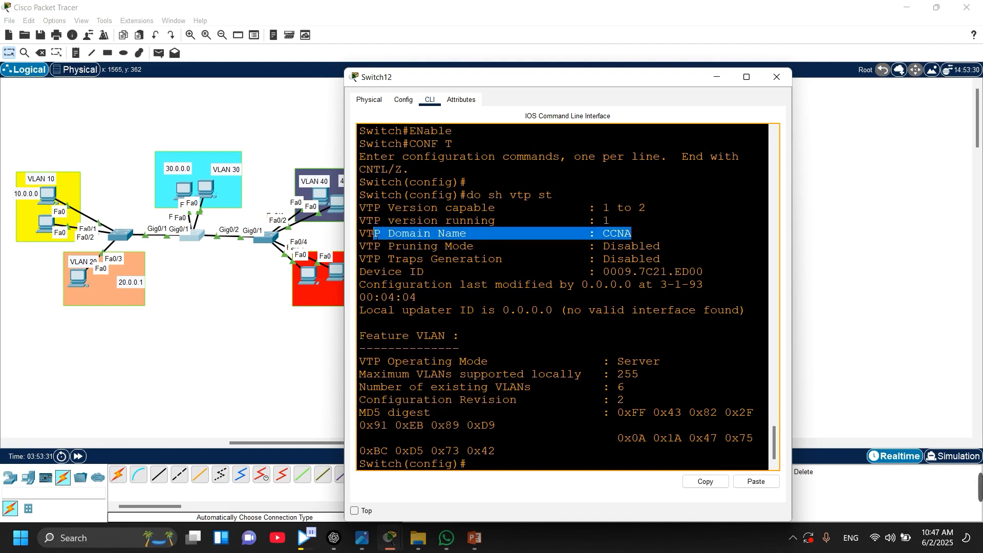
pyautogui.moveTo(359, 387); pyautogui.dragTo(511, 387)
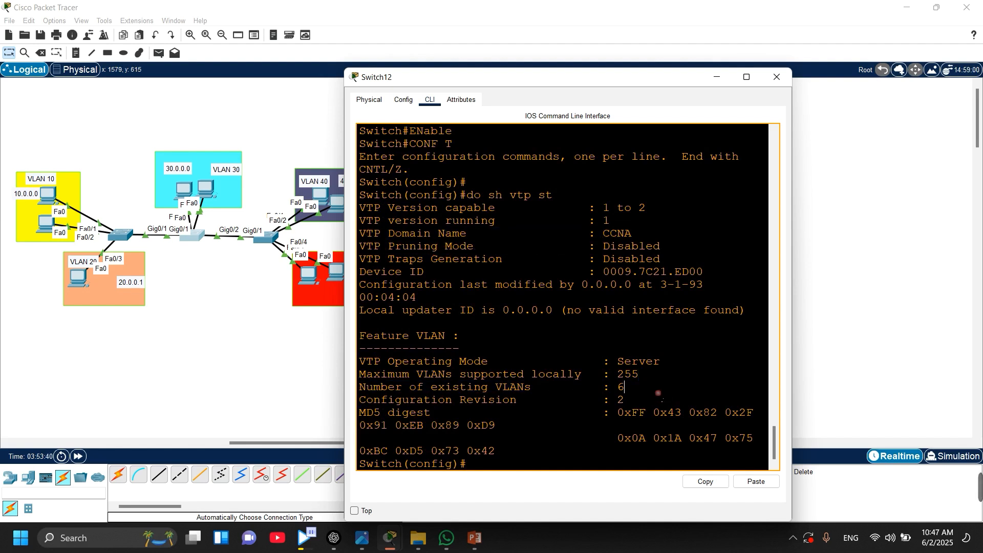
pyautogui.moveTo(647, 387); pyautogui.dragTo(630, 410)
pyautogui.click(381, 388)
# List Switch12's VLANs with "do sh vlan br" and mark out the VLAN 10 HR row.
pyautogui.press('Return')
pyautogui.press('Return')
pyautogui.press('Return')
pyautogui.press('Return')
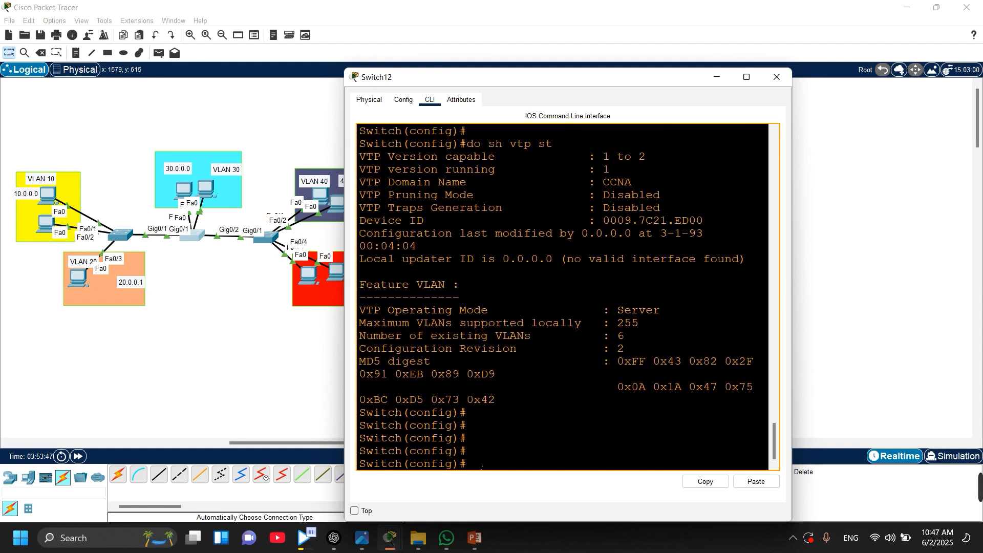
pyautogui.write('do sh vlan br')
pyautogui.press('Return')
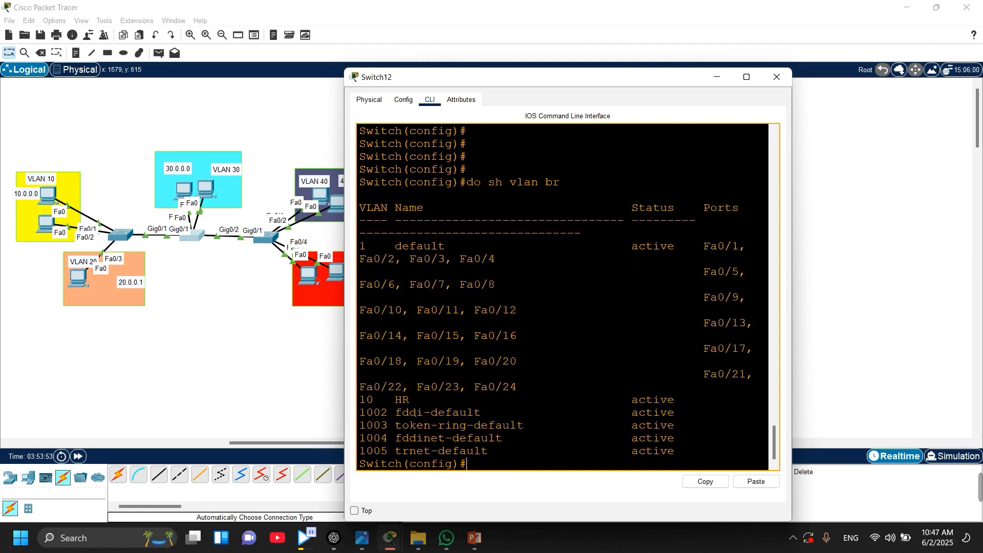
pyautogui.moveTo(410, 400); pyautogui.dragTo(359, 400)
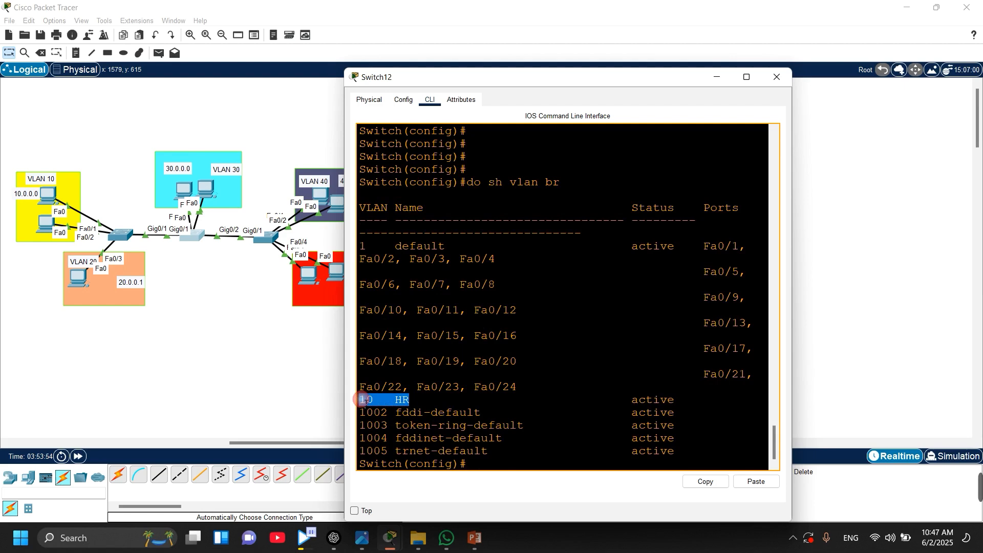
# Open the command line of Switch13, the switch serving VLANs 40 and 50.
pyautogui.click(198, 379)
pyautogui.click(265, 237)
pyautogui.click(507, 468)
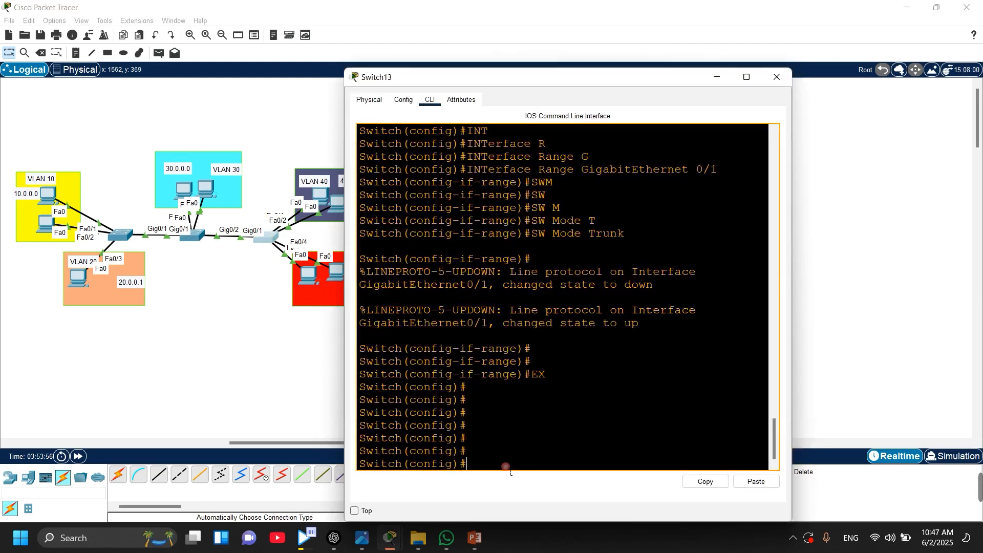
# List Switch13's VLANs with "do sh vlan br" and mark out the VLAN 10 HR entry.
pyautogui.press('Return')
pyautogui.press('Return')
pyautogui.press('Return')
pyautogui.press('Return')
pyautogui.press('Return')
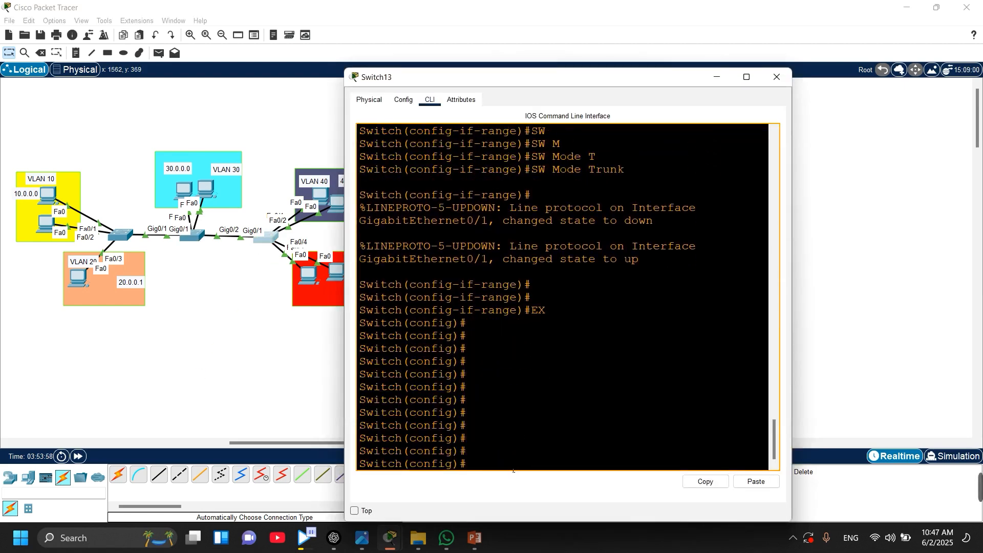
pyautogui.write('en')
pyautogui.press('Tab')
pyautogui.press('Return')
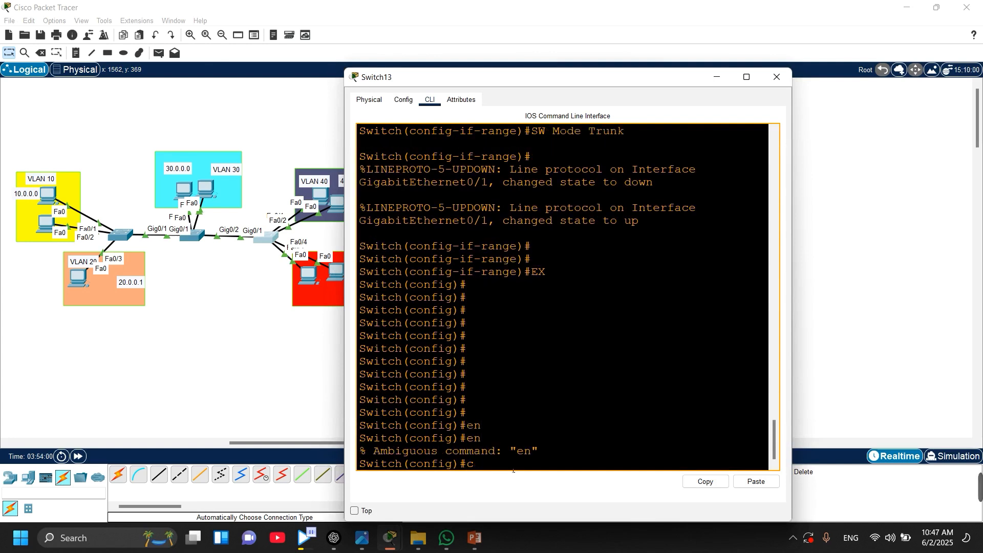
pyautogui.write('do sh vla')
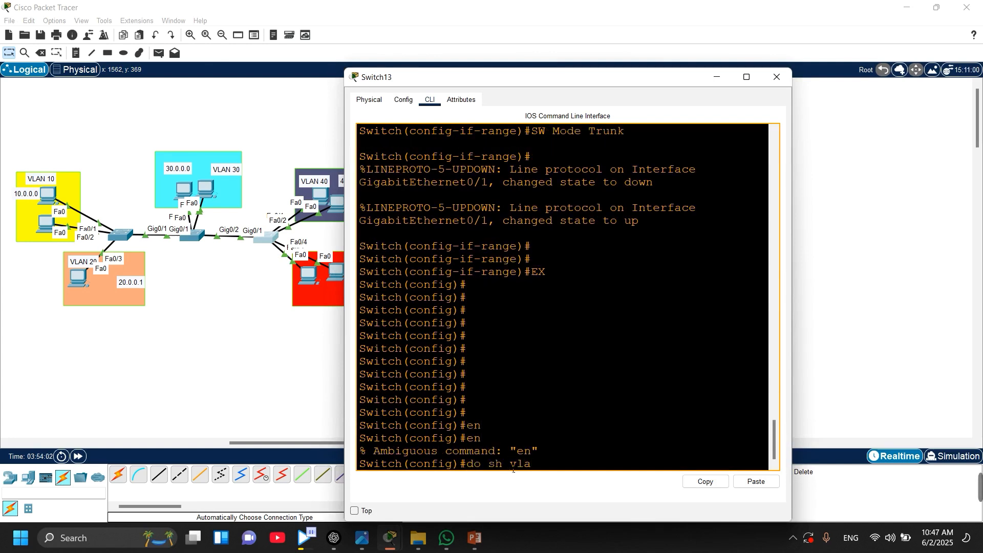
pyautogui.write('n br')
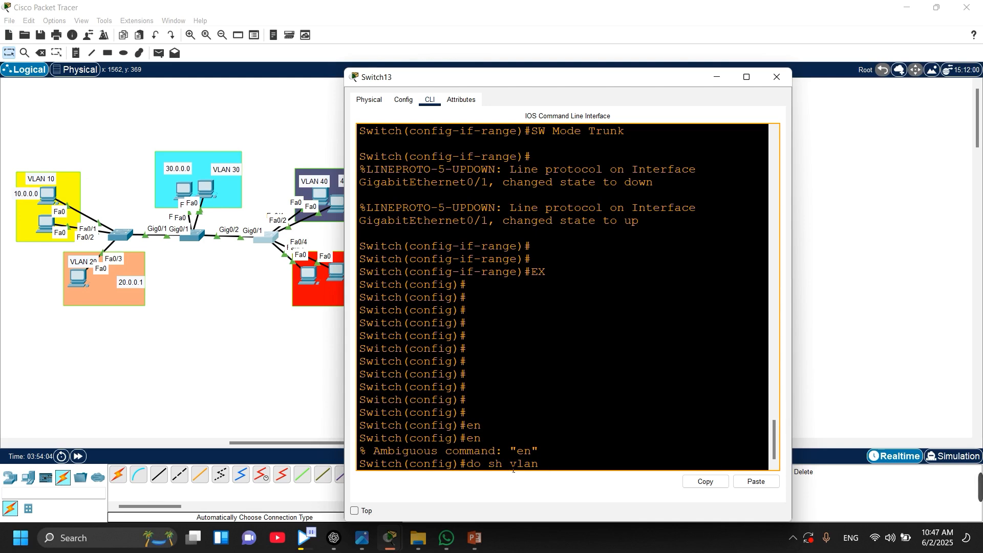
pyautogui.press('Return')
pyautogui.moveTo(359, 399); pyautogui.dragTo(630, 400)
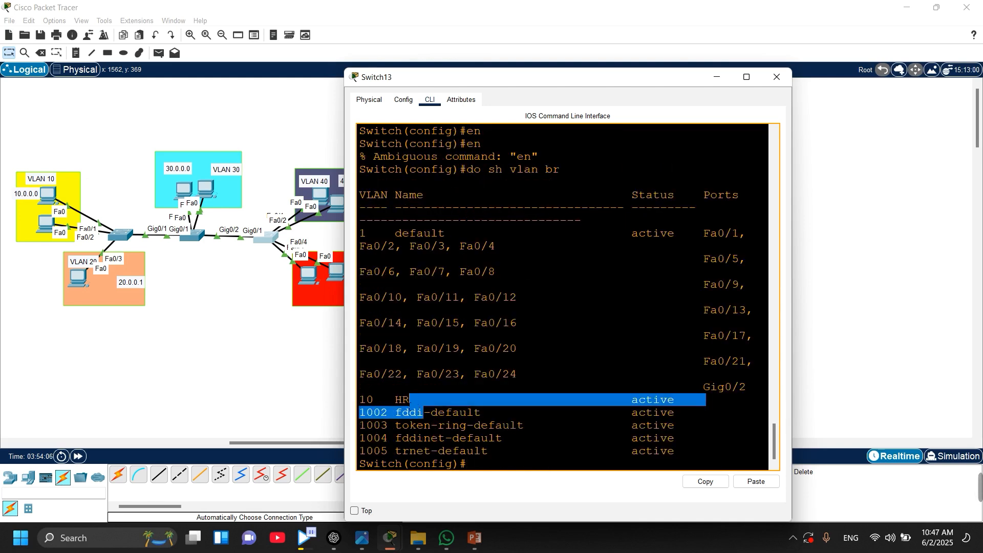
pyautogui.click(401, 400)
pyautogui.moveTo(409, 400); pyautogui.dragTo(361, 400)
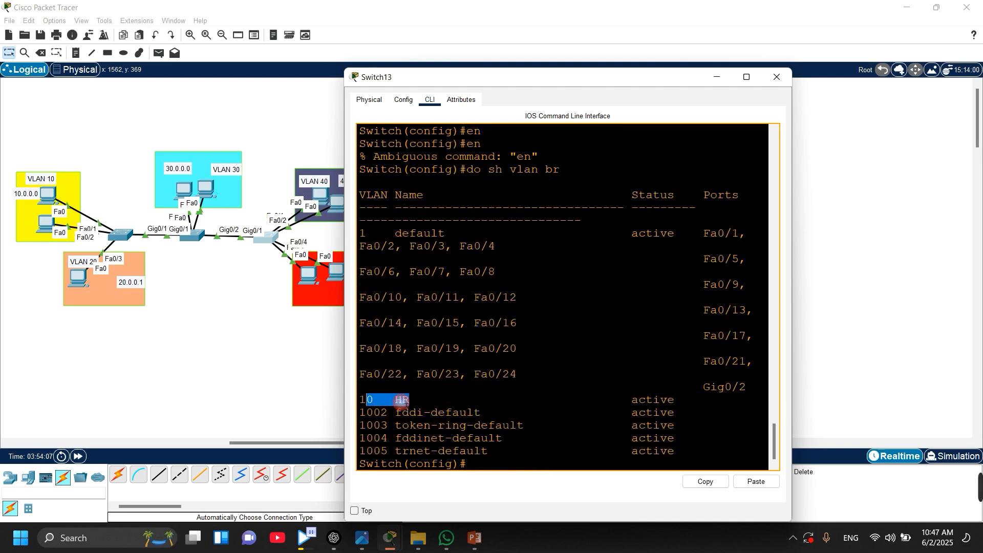
# Display Switch13's VTP status with "do sh vtp st".
pyautogui.click(471, 463)
pyautogui.press('Return')
pyautogui.press('Return')
pyautogui.press('Return')
pyautogui.press('Return')
pyautogui.write('dosh')
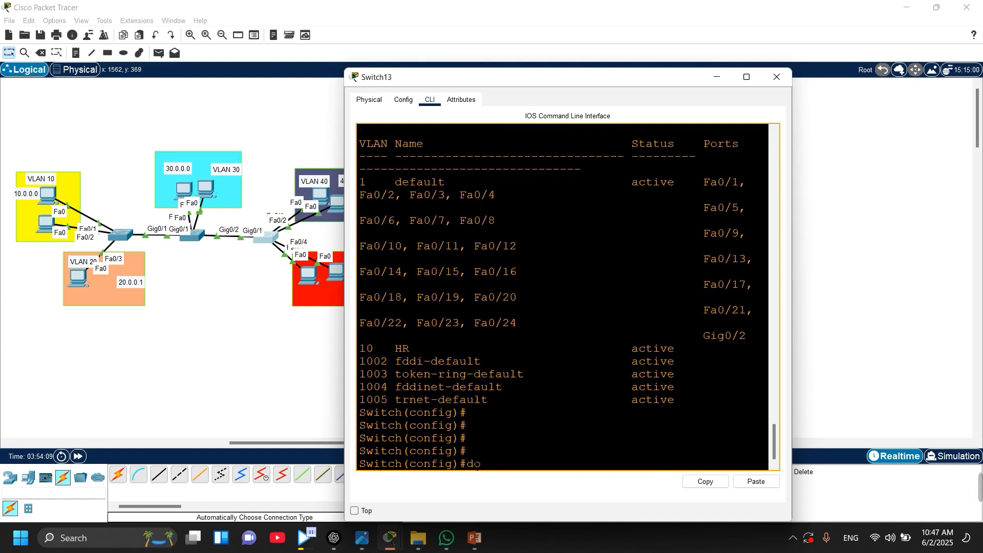
pyautogui.press('BackSpace')
pyautogui.press('BackSpace')
pyautogui.press('BackSpace')
pyautogui.write('s')
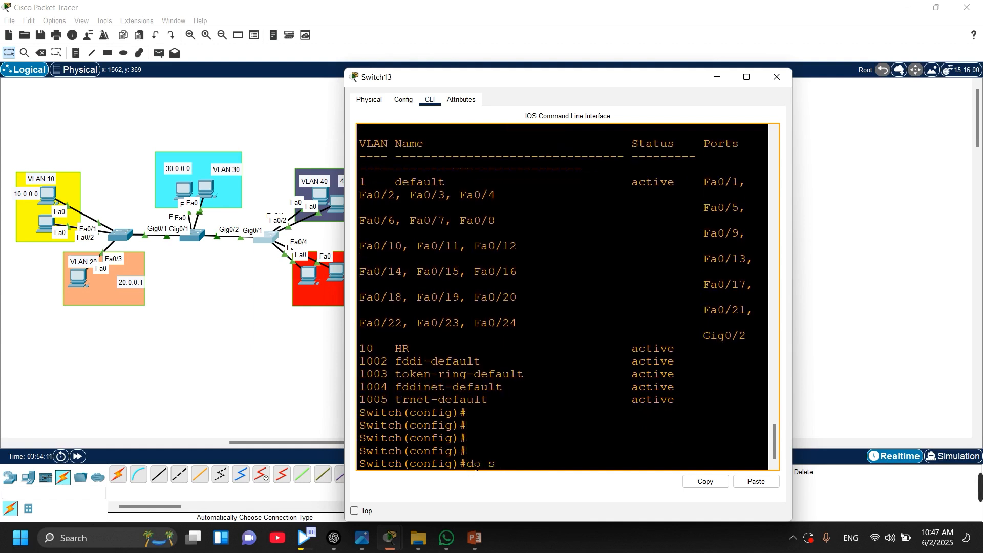
pyautogui.write('h vtp st')
pyautogui.press('Return')
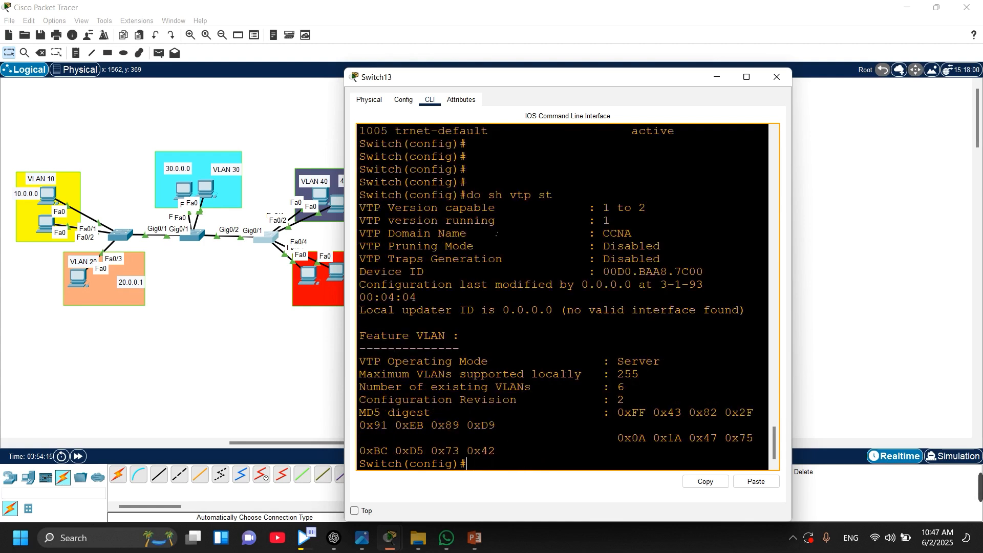
# Mark out the domain name, configuration revision and number of existing VLANs lines in Switch13's VTP status.
pyautogui.moveTo(361, 234); pyautogui.dragTo(650, 238)
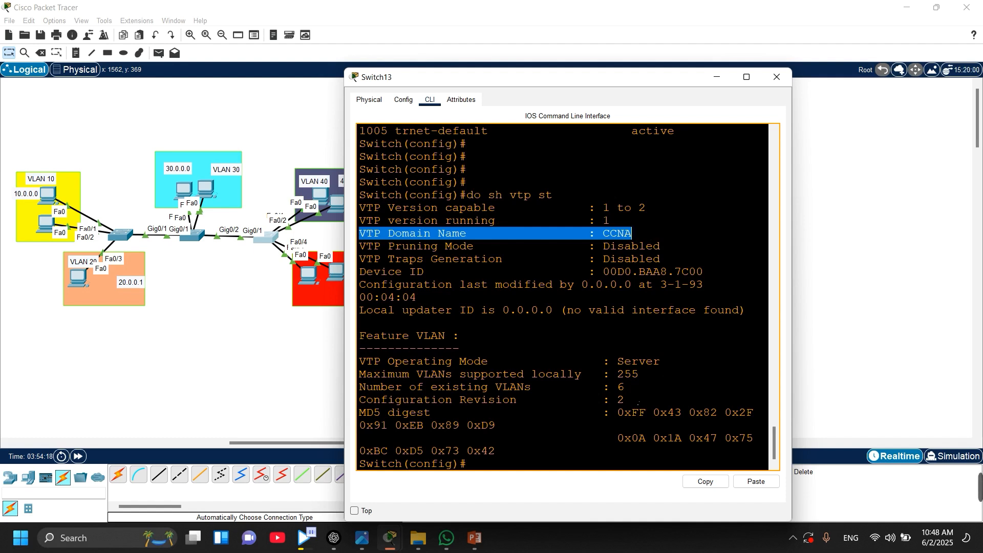
pyautogui.moveTo(638, 404); pyautogui.dragTo(367, 400)
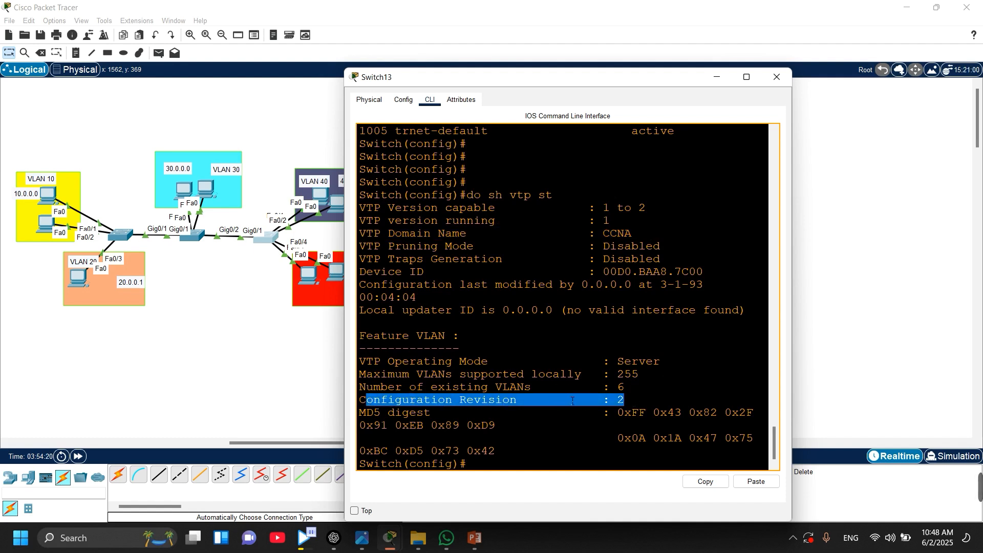
pyautogui.moveTo(626, 387); pyautogui.dragTo(359, 388)
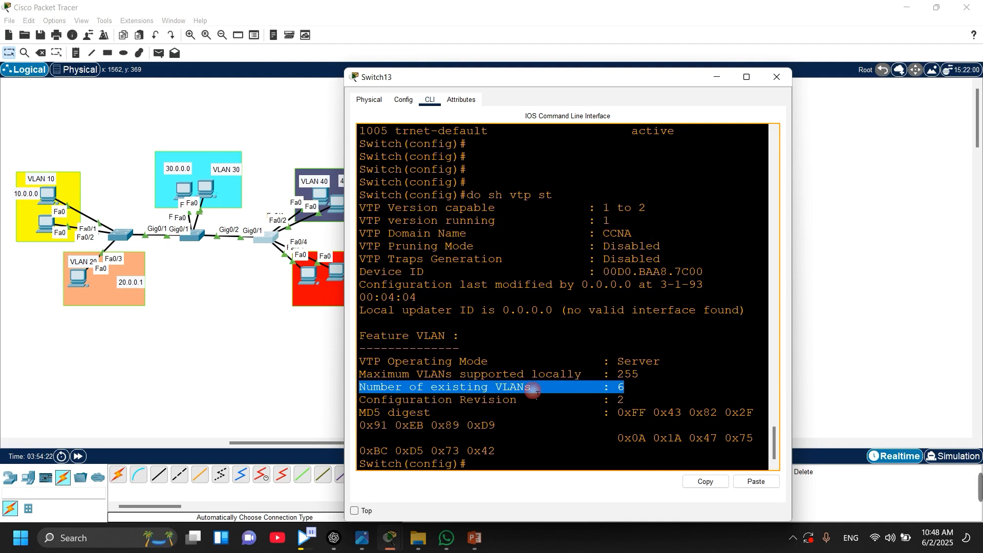
pyautogui.click(620, 387)
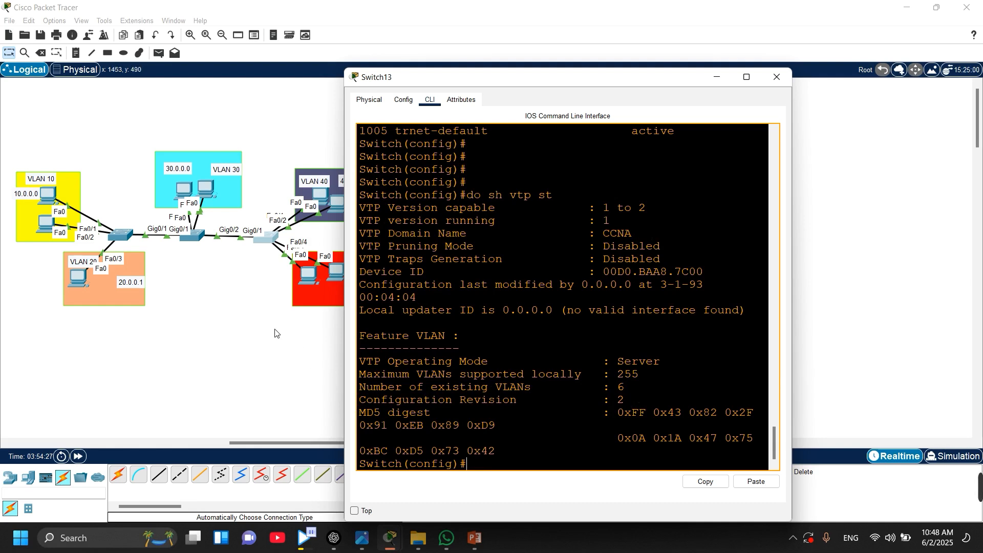
# Set Switch13, the switch serving VLANs 40 and 50, to VTP transparent mode with "vtp mode transparent".
pyautogui.click(268, 306)
pyautogui.click(266, 237)
pyautogui.press('Return')
pyautogui.press('Return')
pyautogui.press('Return')
pyautogui.press('Return')
pyautogui.write('vt')
pyautogui.press('Tab')
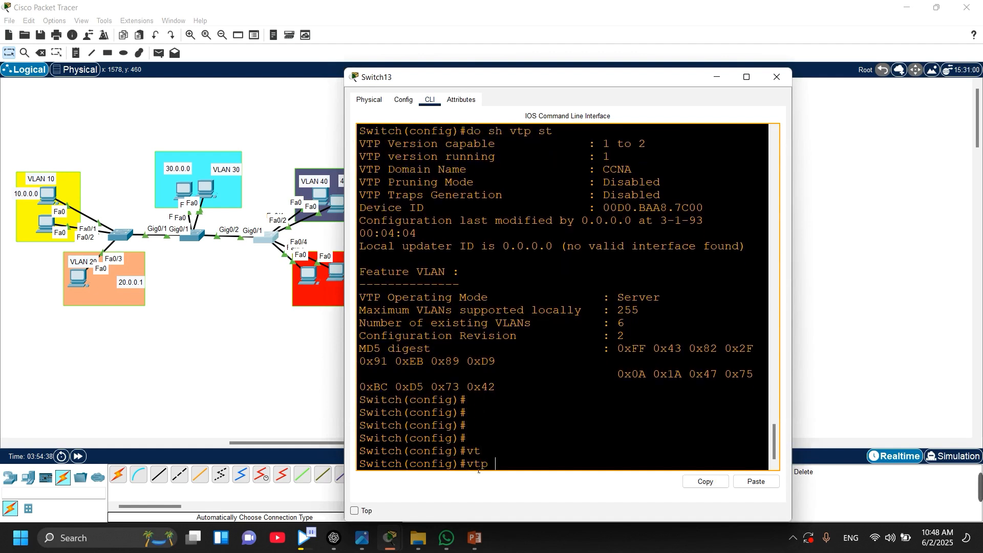
pyautogui.write('m')
pyautogui.press('Tab')
pyautogui.write('tr')
pyautogui.press('Tab')
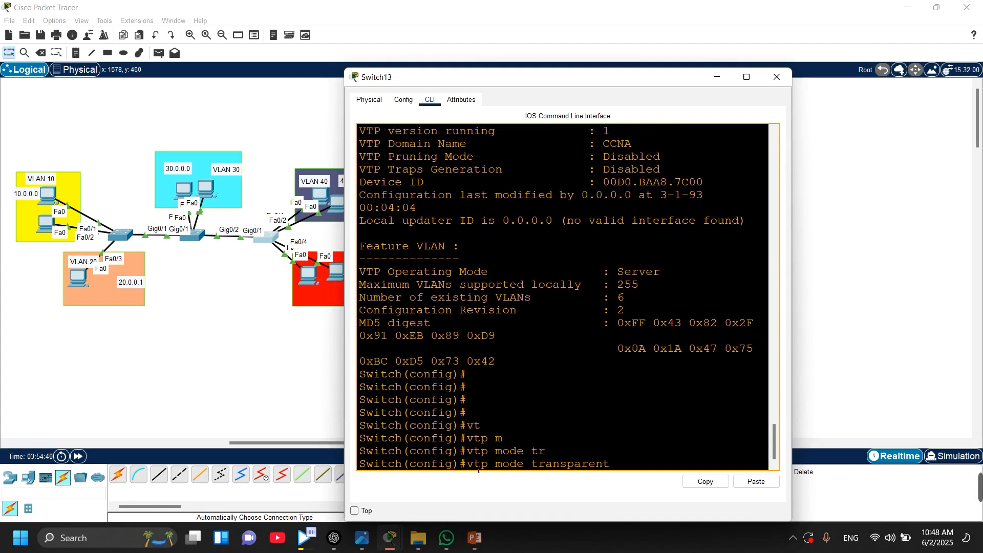
pyautogui.press('Return')
pyautogui.press('Return')
pyautogui.press('Return')
pyautogui.press('Return')
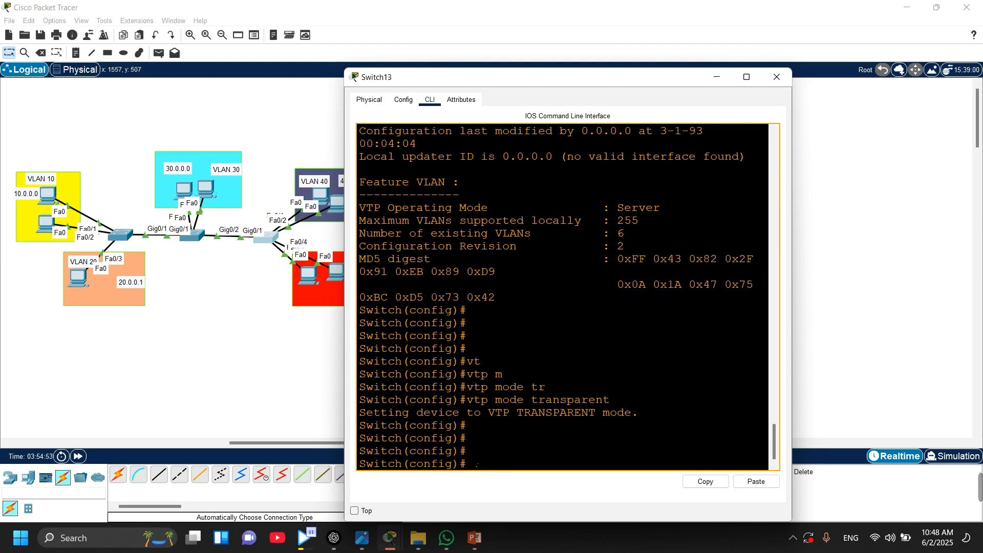
# Change Switch13's VTP domain name to CISCO.
pyautogui.write('vt')
pyautogui.press('Tab')
pyautogui.press('Tab')
pyautogui.write('p D')
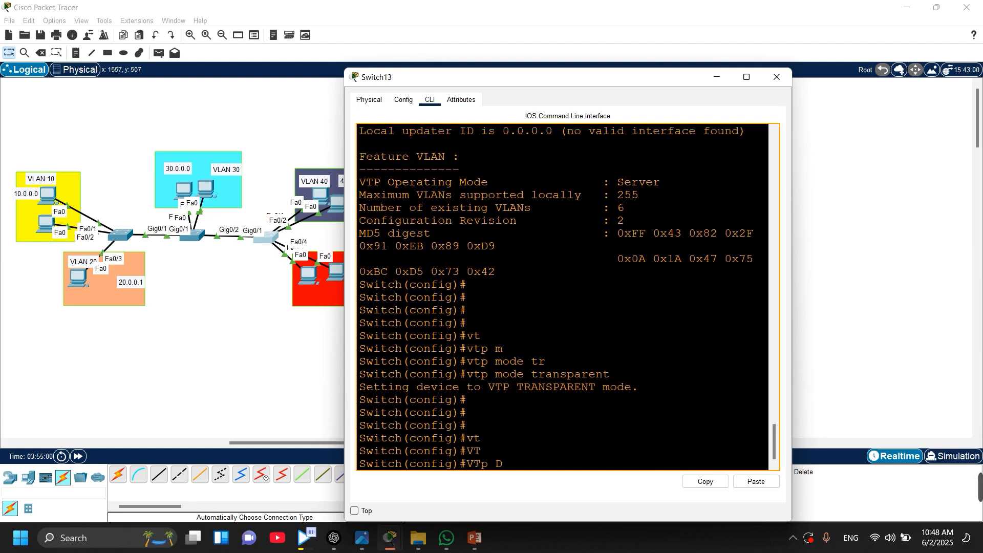
pyautogui.press('Tab')
pyautogui.write('omain')
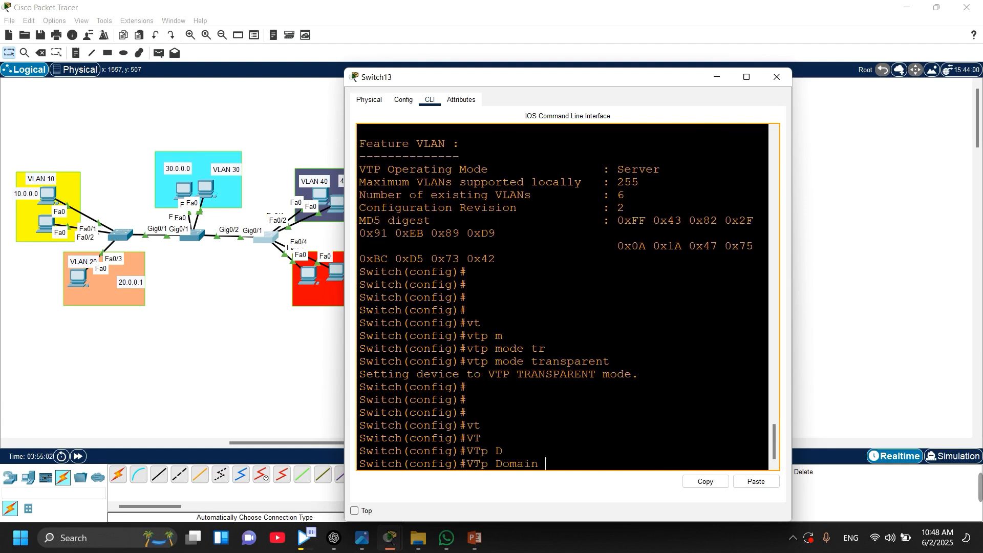
pyautogui.write(' CISCO')
pyautogui.press('Return')
pyautogui.press('Return')
pyautogui.press('Return')
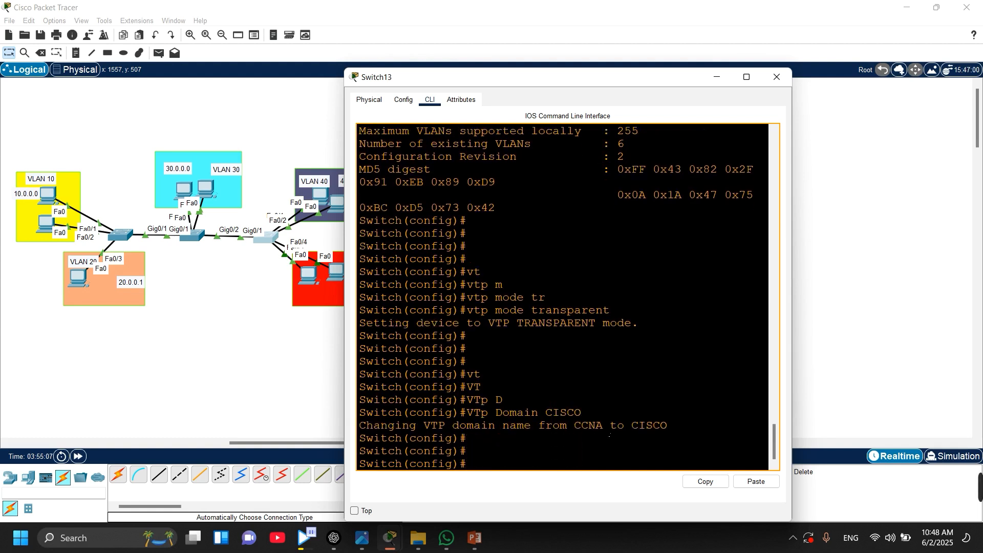
# Examine the domain change message on Switch13, marking out the old and new VTP domain names.
pyautogui.moveTo(603, 426); pyautogui.dragTo(570, 427)
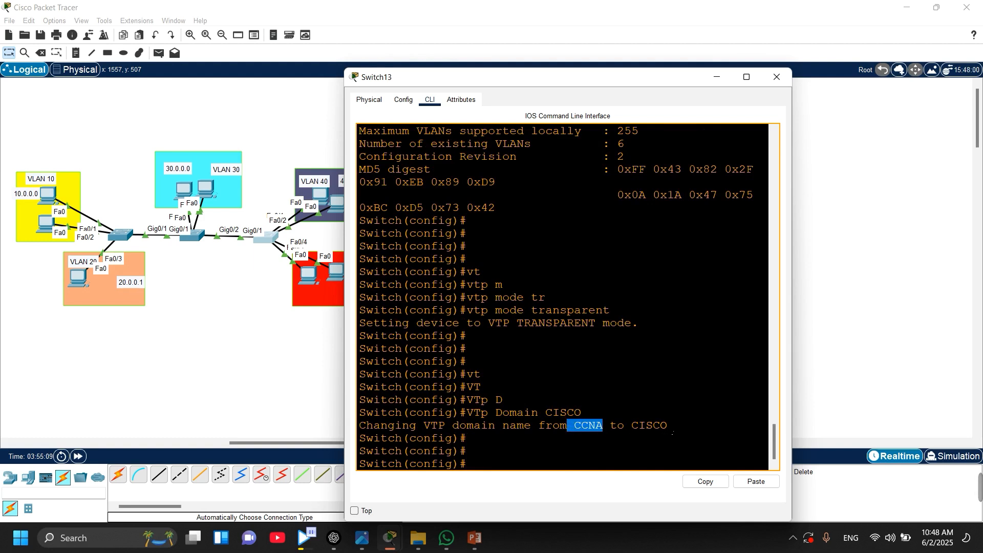
pyautogui.moveTo(668, 426); pyautogui.dragTo(633, 426)
pyautogui.moveTo(603, 376); pyautogui.dragTo(574, 377)
pyautogui.click(604, 378)
pyautogui.click(610, 385)
pyautogui.doubleClick(591, 375)
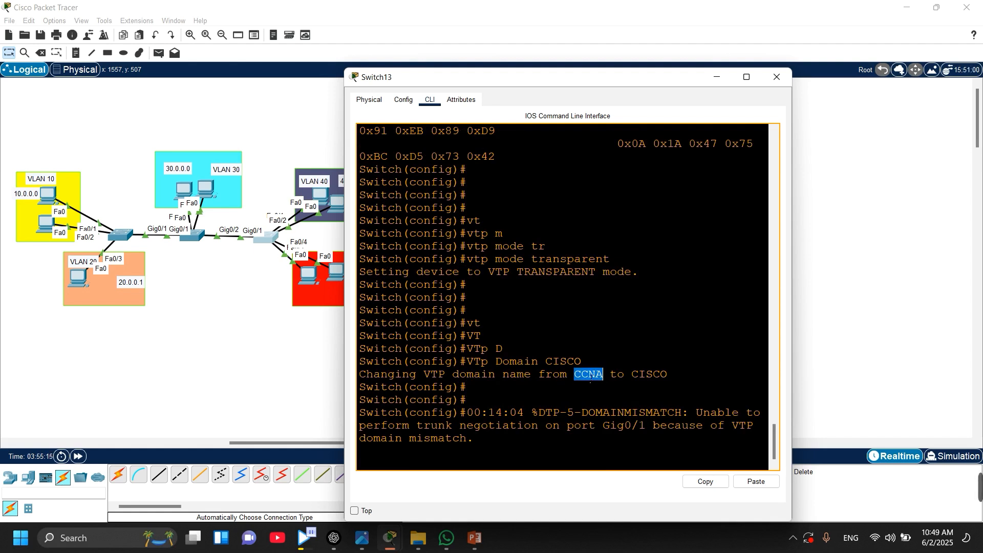
pyautogui.click(590, 377)
pyautogui.moveTo(668, 376); pyautogui.dragTo(632, 377)
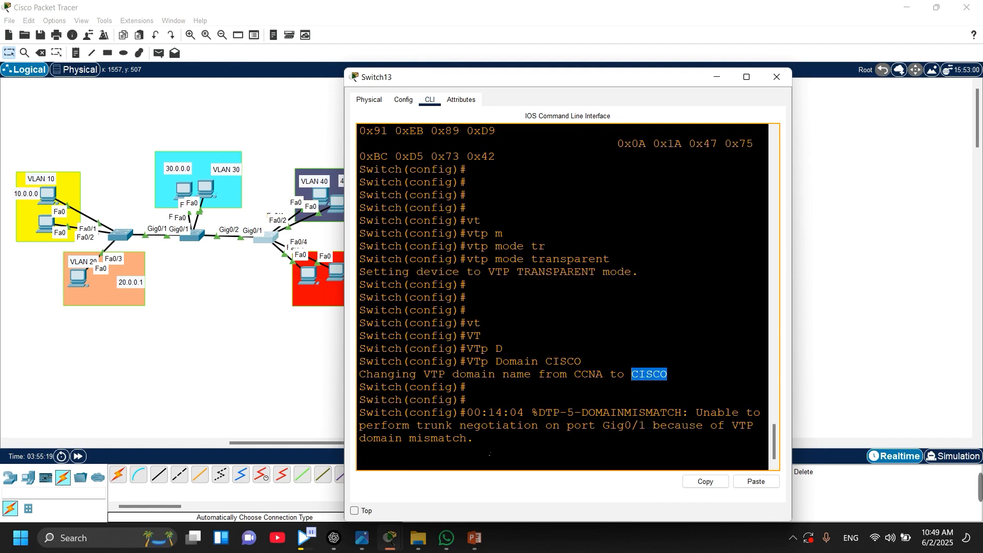
pyautogui.press('Return')
pyautogui.press('Return')
pyautogui.press('Return')
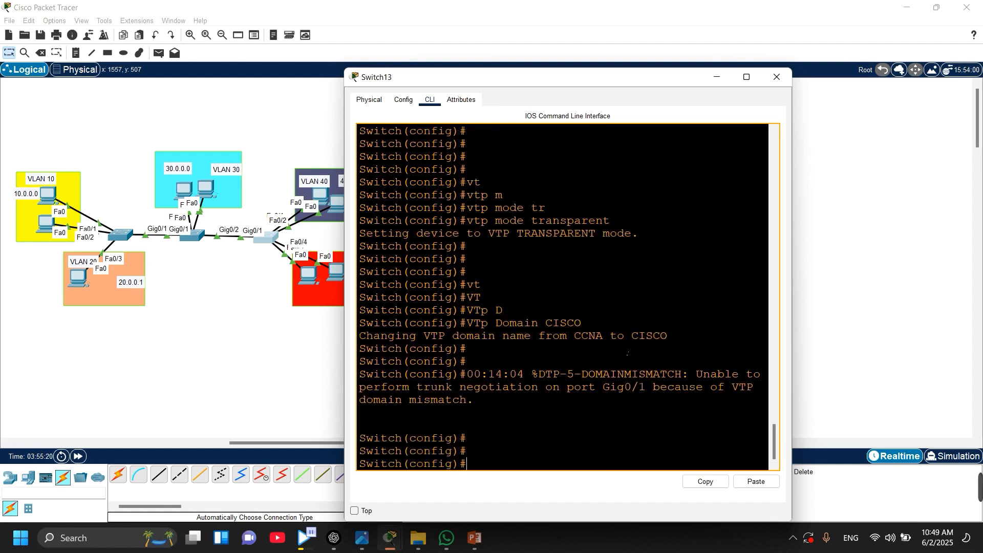
pyautogui.moveTo(662, 338); pyautogui.dragTo(639, 338)
# Create VLAN 20 on Switch13 and name it SALES.
pyautogui.click(475, 439)
pyautogui.click(476, 450)
pyautogui.write('VLAN 20')
pyautogui.press('Return')
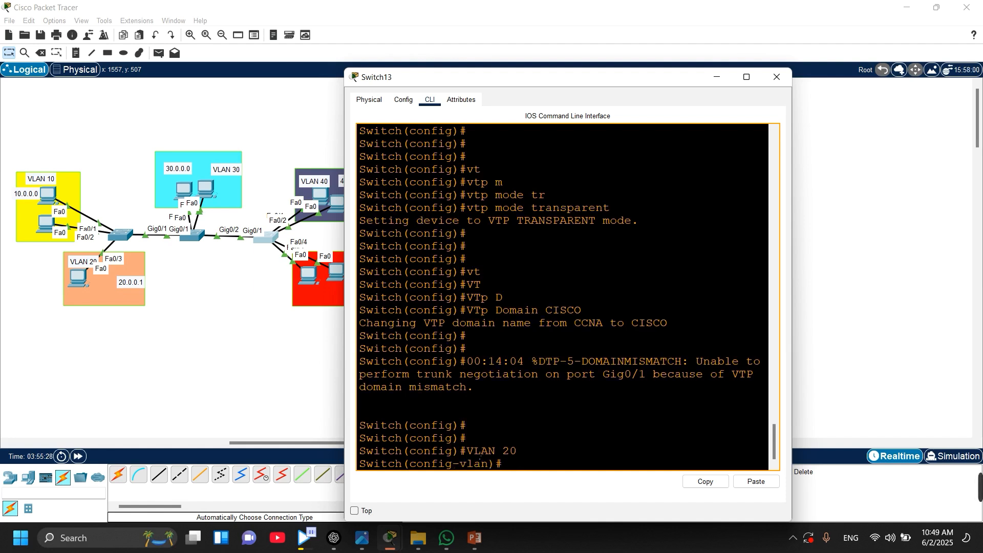
pyautogui.write('NA')
pyautogui.press('Tab')
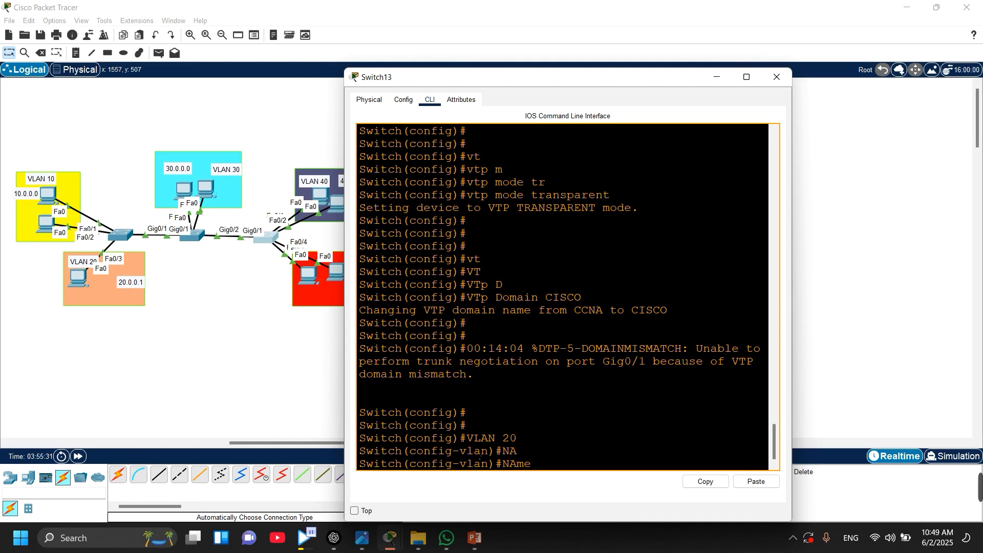
pyautogui.write('SALES')
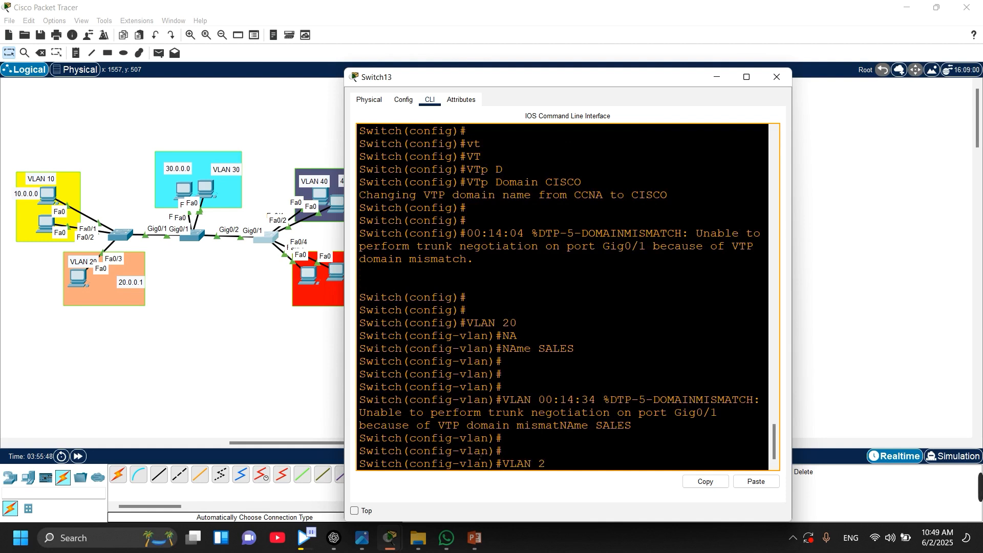
# Create VLAN 30 on Switch13 and exit VLAN configuration mode.
pyautogui.write('30')
pyautogui.press('Return')
pyautogui.press('Return')
pyautogui.press('Return')
pyautogui.write('EX')
pyautogui.press('Return')
pyautogui.press('Return')
pyautogui.press('Return')
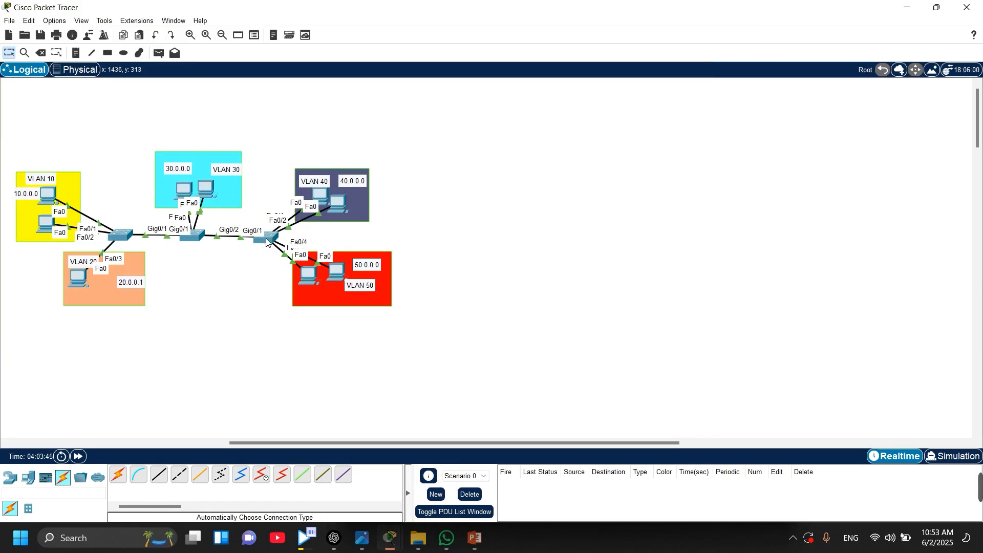
# Reopen Switch13's command line and display its VTP status with "DO SH VTP ST".
pyautogui.click(266, 239)
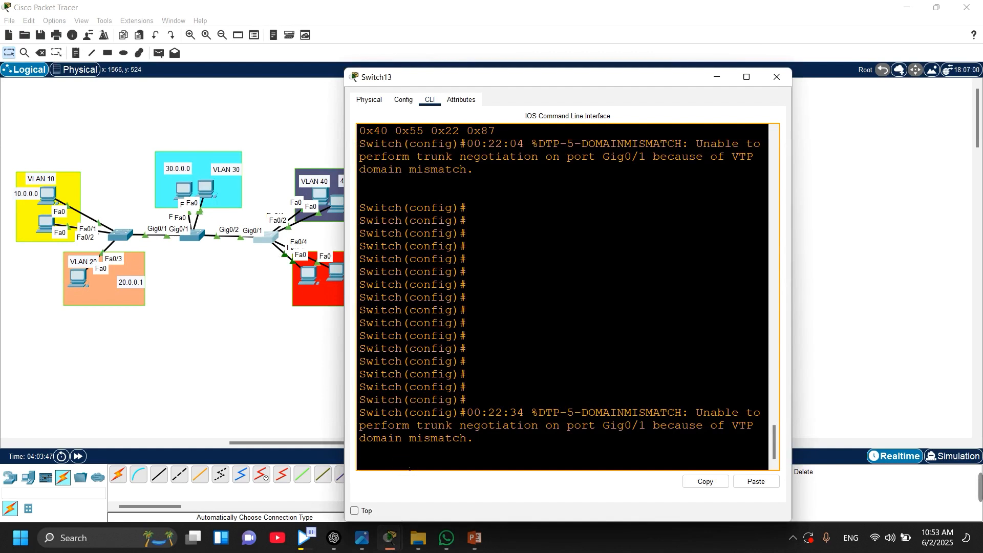
pyautogui.press('Return')
pyautogui.press('Return')
pyautogui.press('Return')
pyautogui.press('Return')
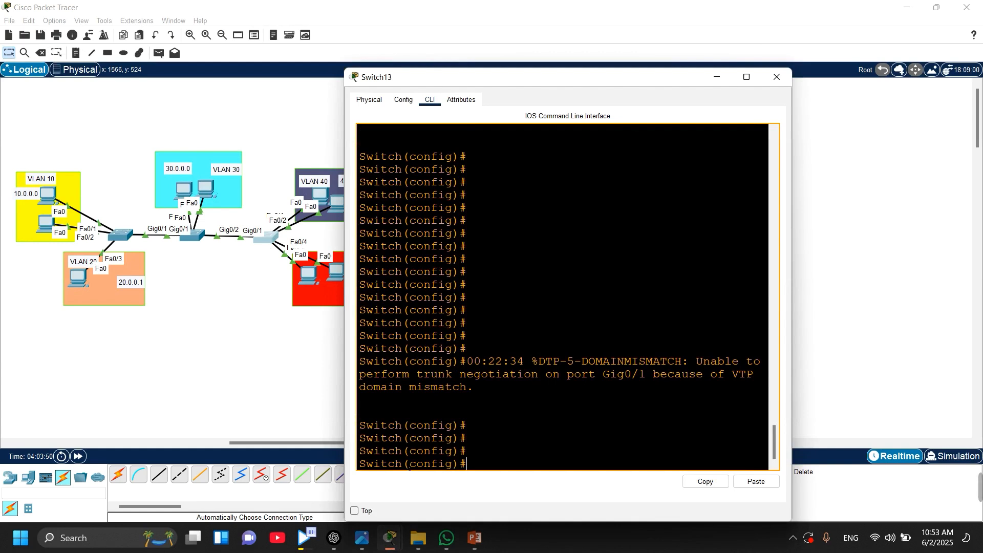
pyautogui.write('DOS')
pyautogui.write(' SH VTP ST')
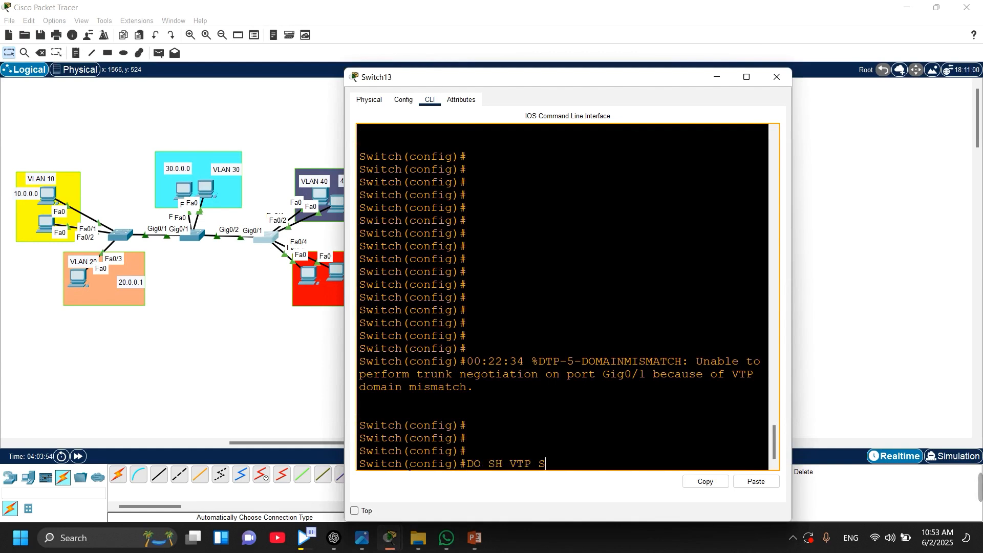
pyautogui.press('Return')
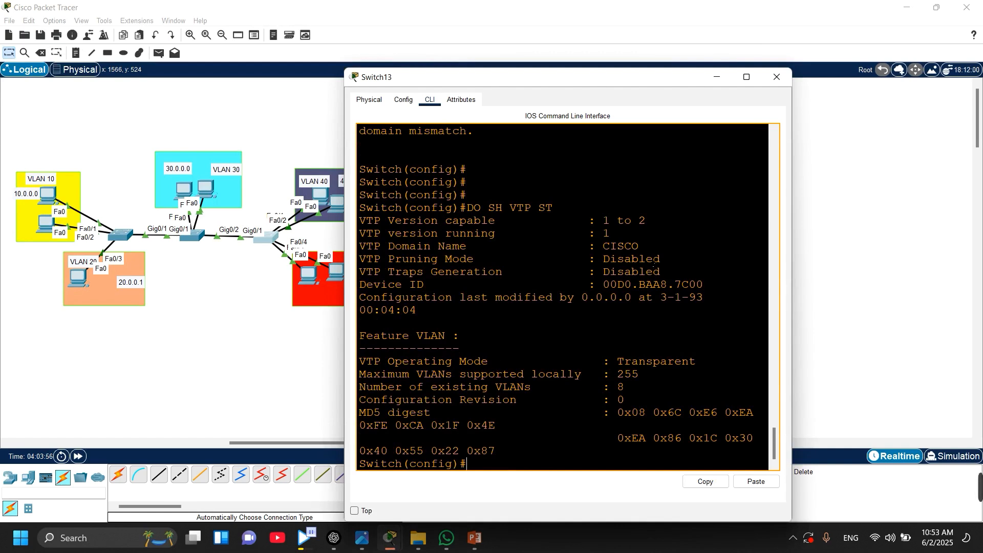
# Mark out the VTP domain name and the configuration revision line in Switch13's latest VTP status.
pyautogui.moveTo(646, 261); pyautogui.dragTo(604, 245)
pyautogui.click(639, 248)
pyautogui.doubleClick(637, 247)
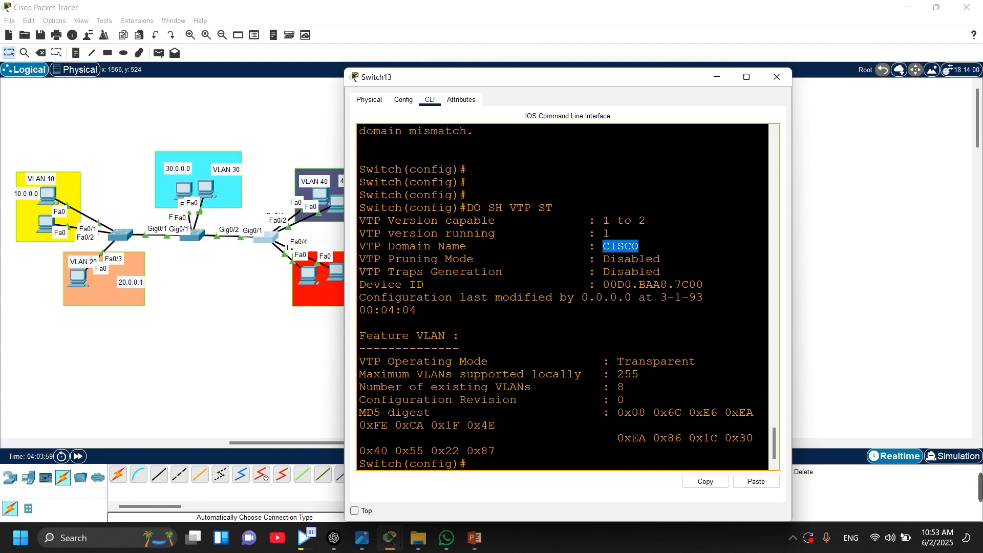
pyautogui.moveTo(626, 400); pyautogui.dragTo(358, 401)
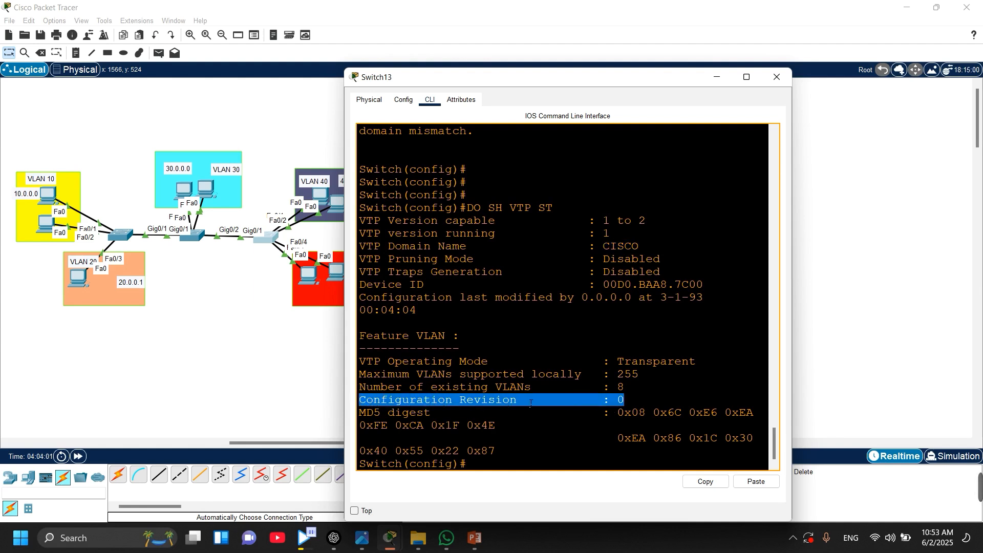
pyautogui.click(593, 399)
pyautogui.moveTo(625, 400); pyautogui.dragTo(608, 400)
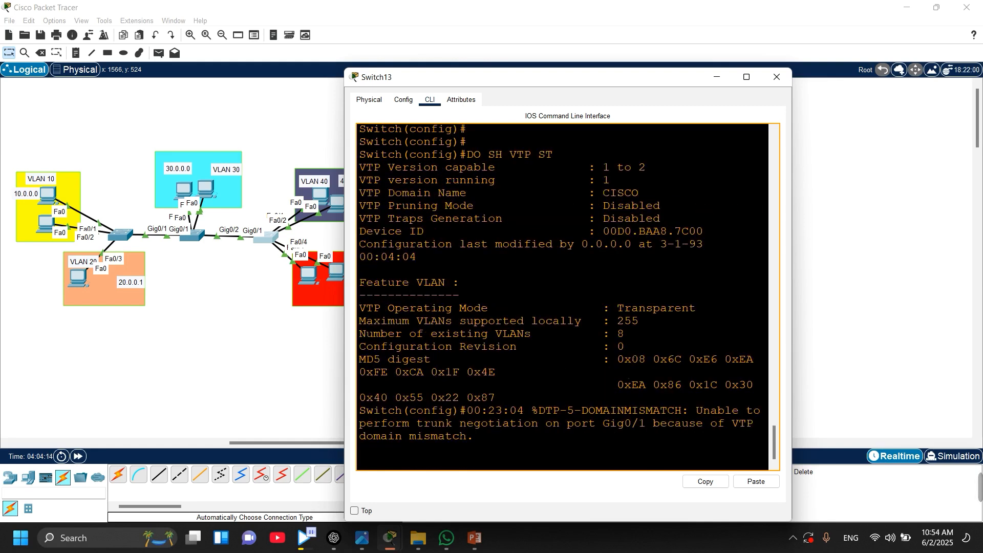
pyautogui.moveTo(623, 346); pyautogui.dragTo(492, 347)
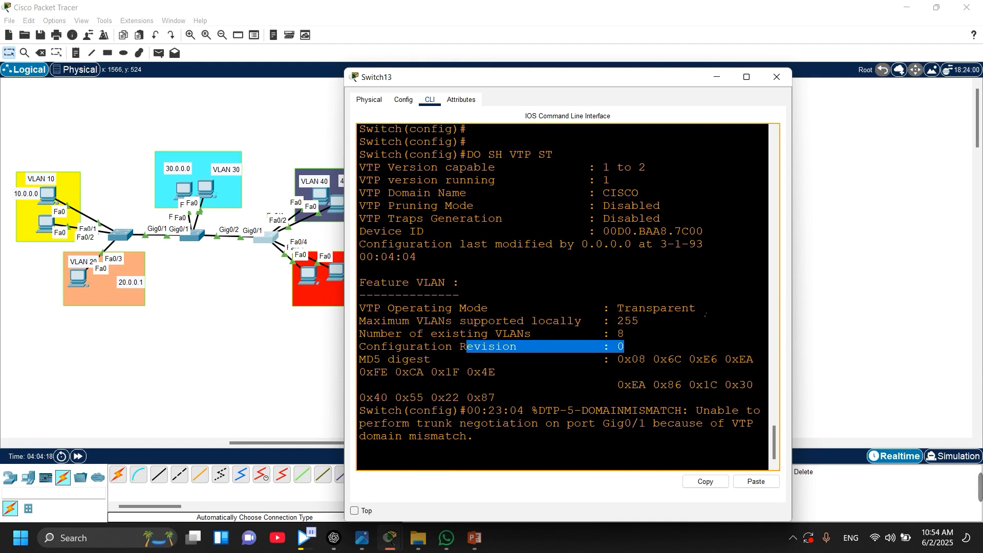
# Mark out the configuration revision value in Switch13's VTP status and return to the topology.
pyautogui.click(696, 308)
pyautogui.moveTo(623, 352); pyautogui.dragTo(493, 347)
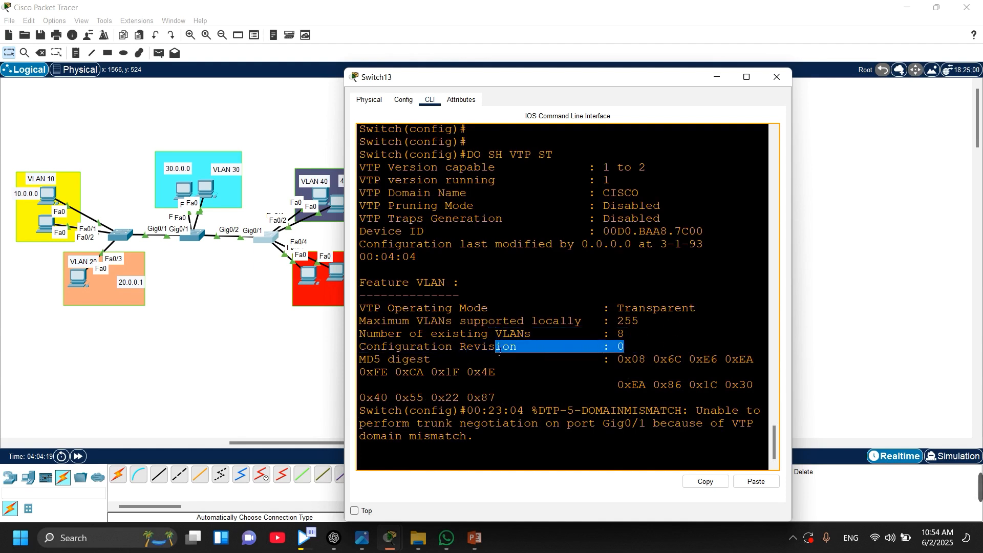
pyautogui.click(628, 348)
pyautogui.moveTo(627, 348); pyautogui.dragTo(601, 349)
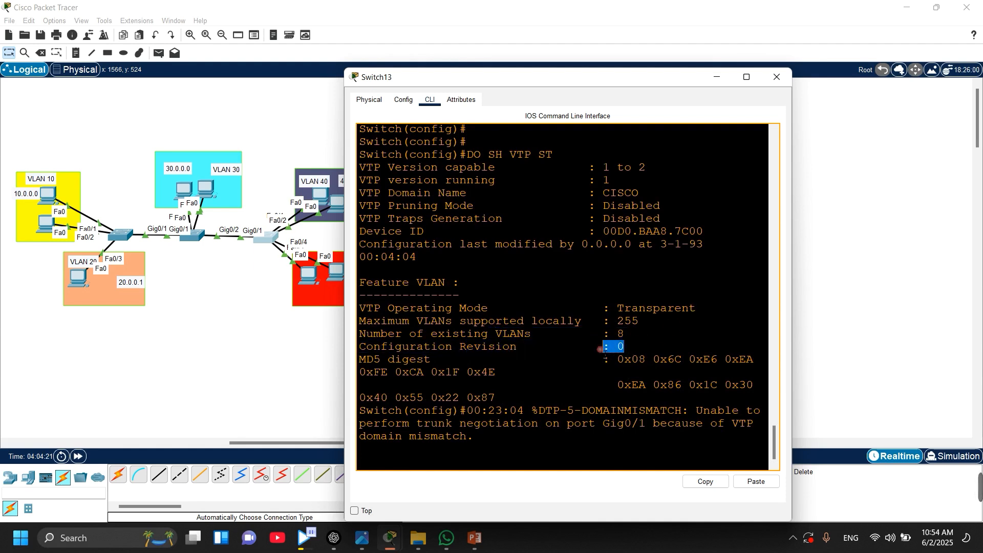
pyautogui.click(263, 370)
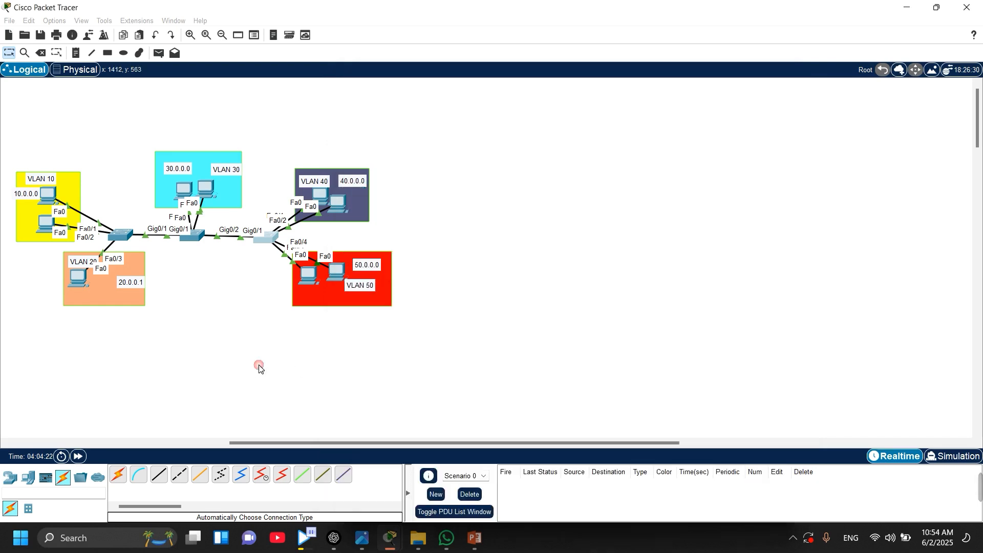
# Create VLAN 40 on Switch11 and exit VLAN configuration mode.
pyautogui.click(116, 235)
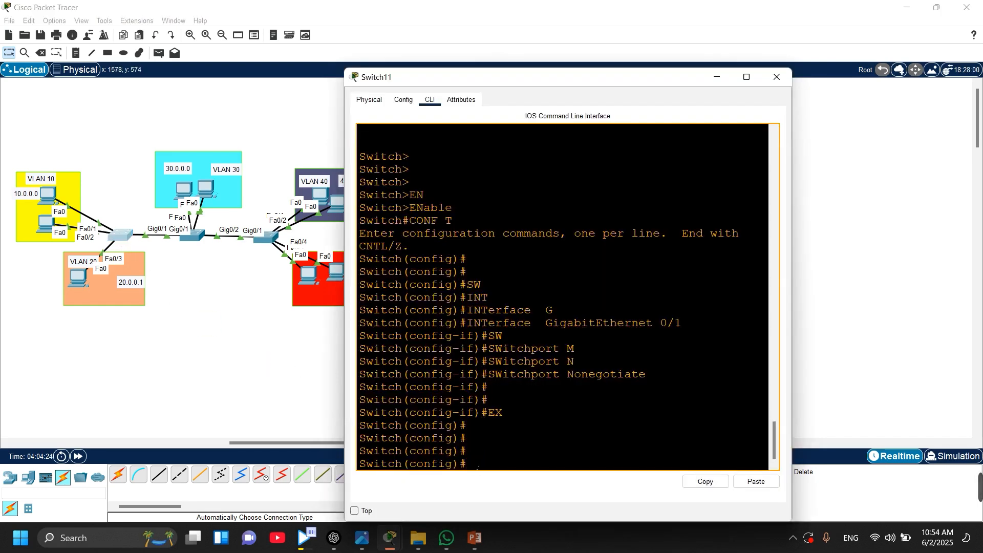
pyautogui.press('Return')
pyautogui.press('Return')
pyautogui.press('Return')
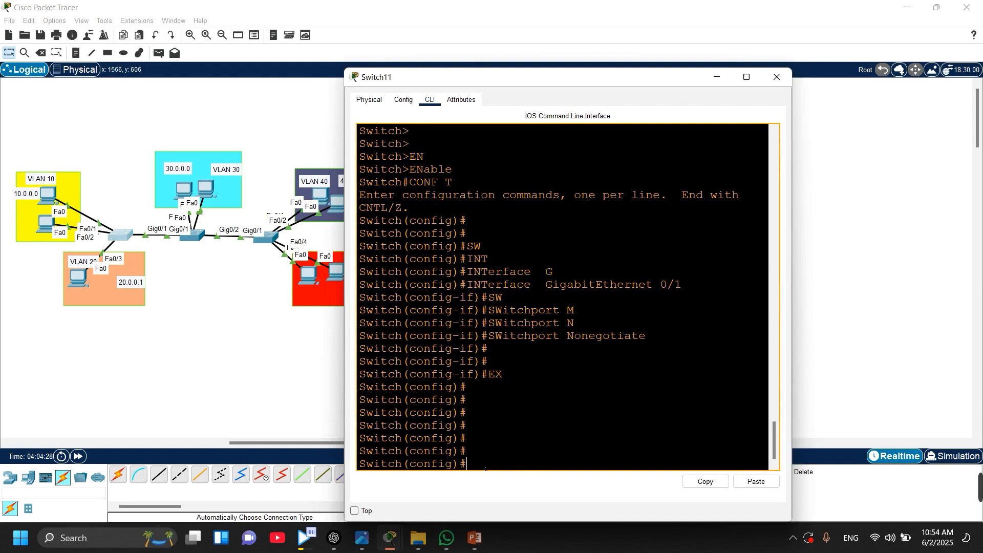
pyautogui.write('VLAN 40')
pyautogui.press('Return')
pyautogui.press('Return')
pyautogui.press('Return')
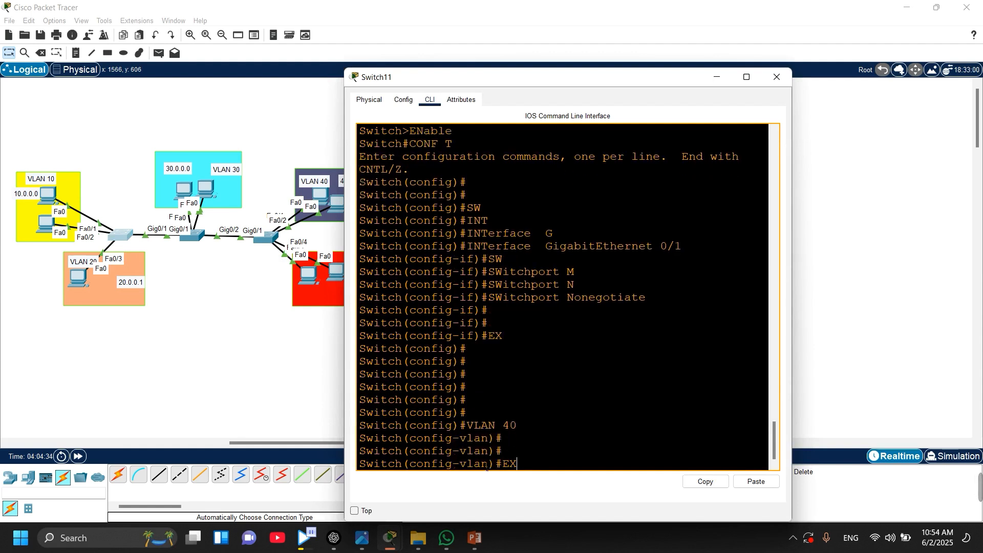
pyautogui.write('EX')
pyautogui.press('Return')
pyautogui.press('Return')
pyautogui.press('Return')
pyautogui.press('Return')
pyautogui.click(214, 378)
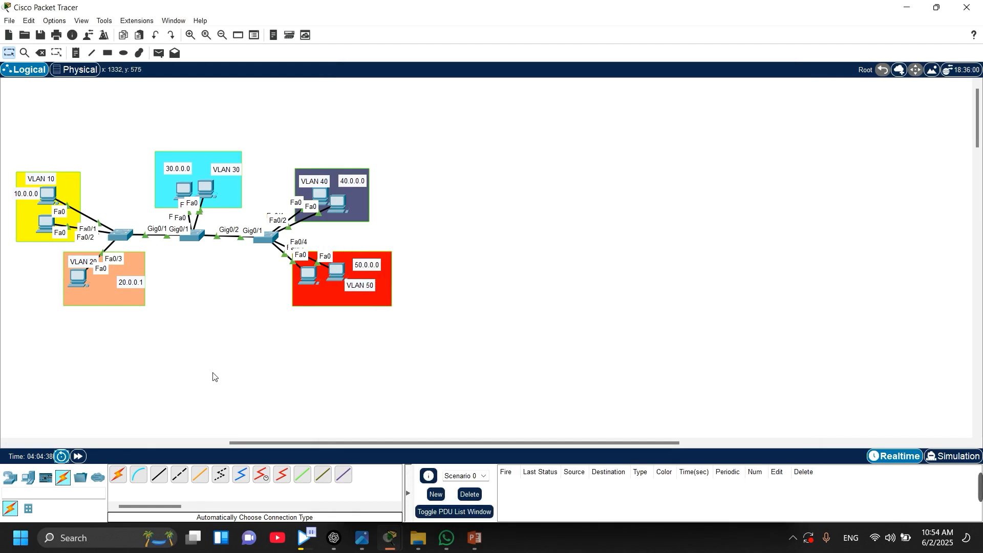
# Fast-forward the network time and reopen Switch13's command line at a fresh configuration prompt.
pyautogui.click(84, 458)
pyautogui.click(267, 238)
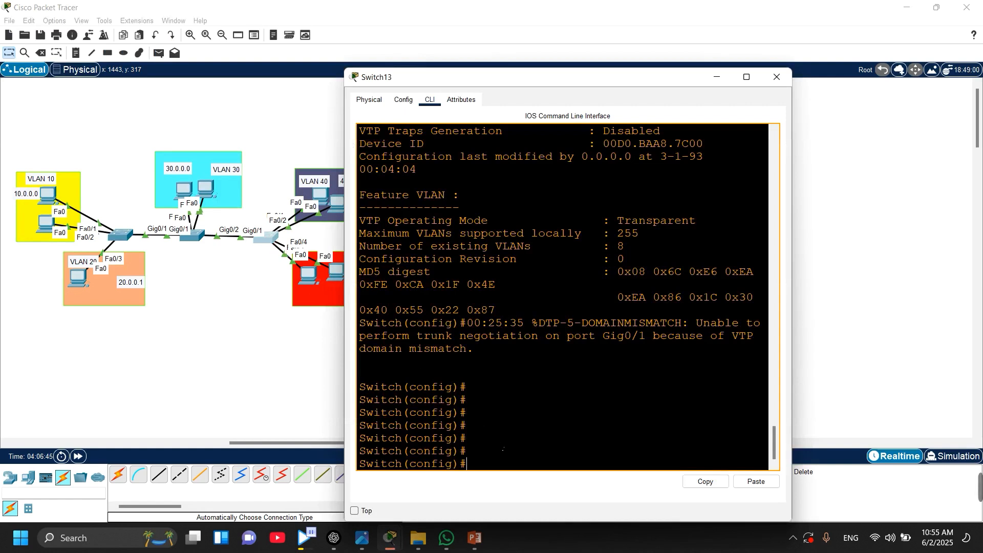
pyautogui.click(494, 440)
pyautogui.press('Return')
pyautogui.press('Return')
pyautogui.press('Return')
pyautogui.press('Return')
pyautogui.press('Return')
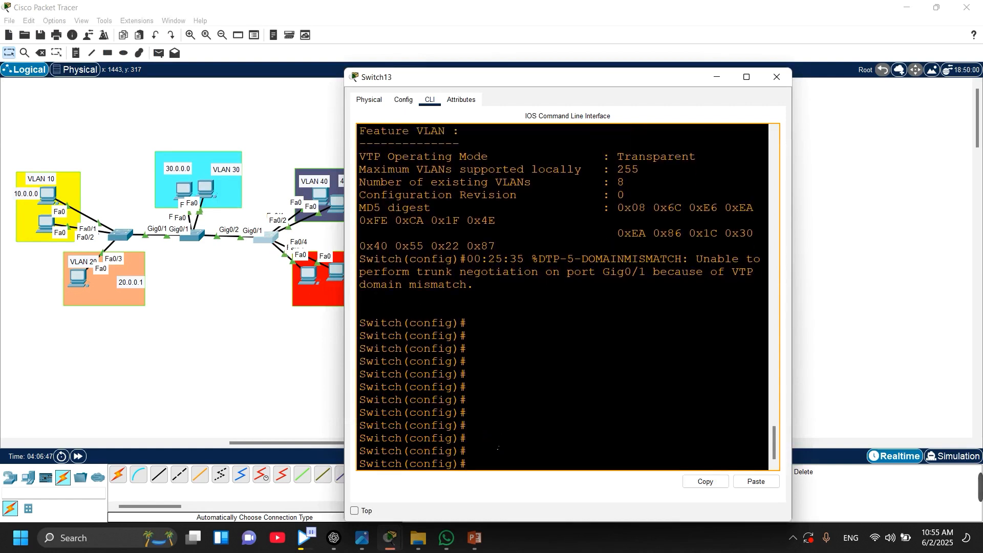
# List Switch13's VLANs with "DO SH VLAN BR".
pyautogui.write('DO S')
pyautogui.press('BackSpace')
pyautogui.press('BackSpace')
pyautogui.press('BackSpace')
pyautogui.press('BackSpace')
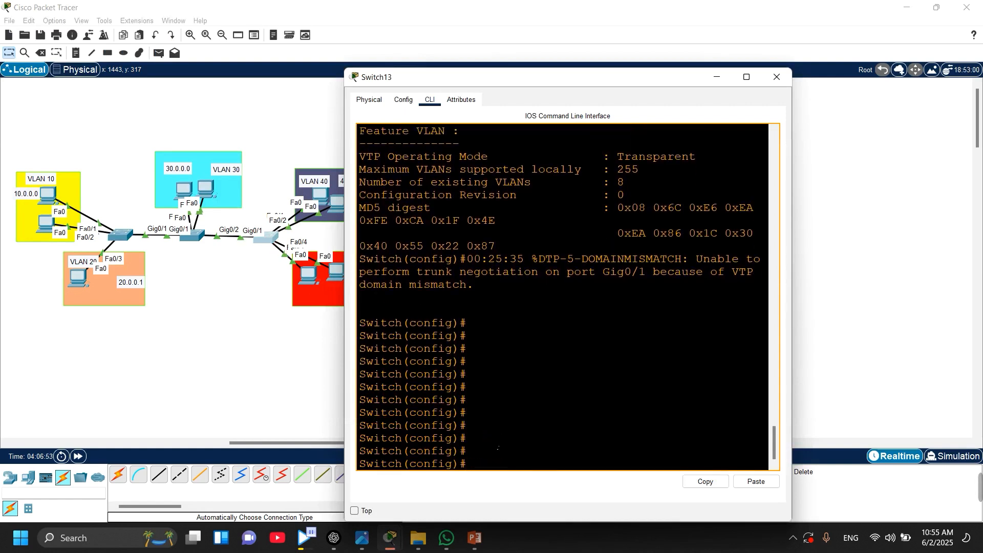
pyautogui.write('DO SH VLAN BR')
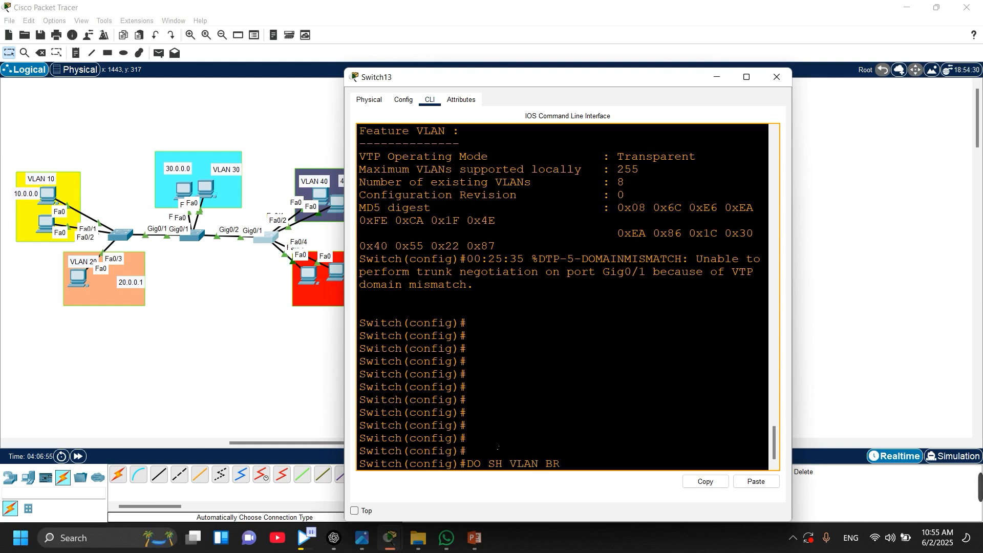
pyautogui.press('Return')
# Mark out the VLAN 10, 20 and 30 rows in Switch13's VLAN list and the switch's device area in the topology.
pyautogui.moveTo(460, 399); pyautogui.dragTo(359, 400)
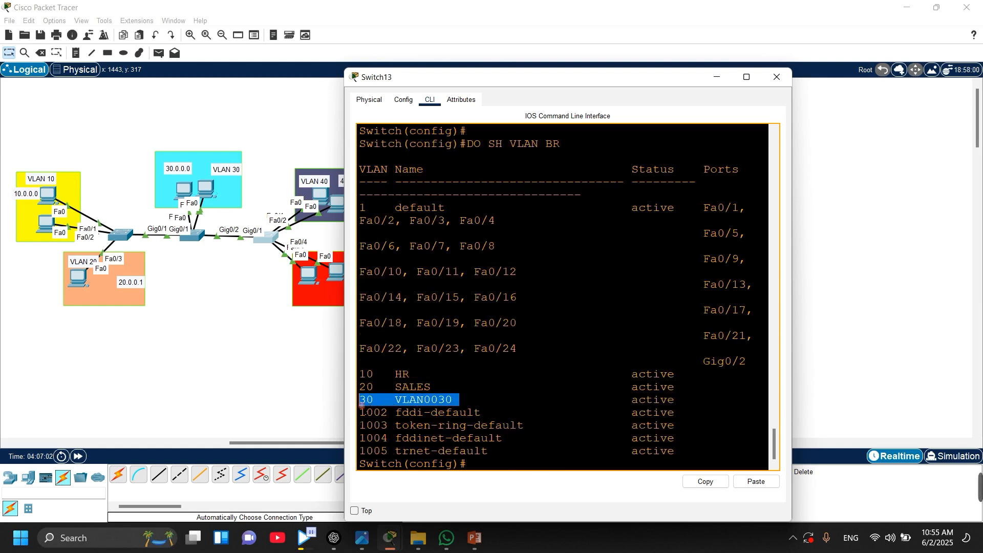
pyautogui.moveTo(410, 375); pyautogui.dragTo(361, 375)
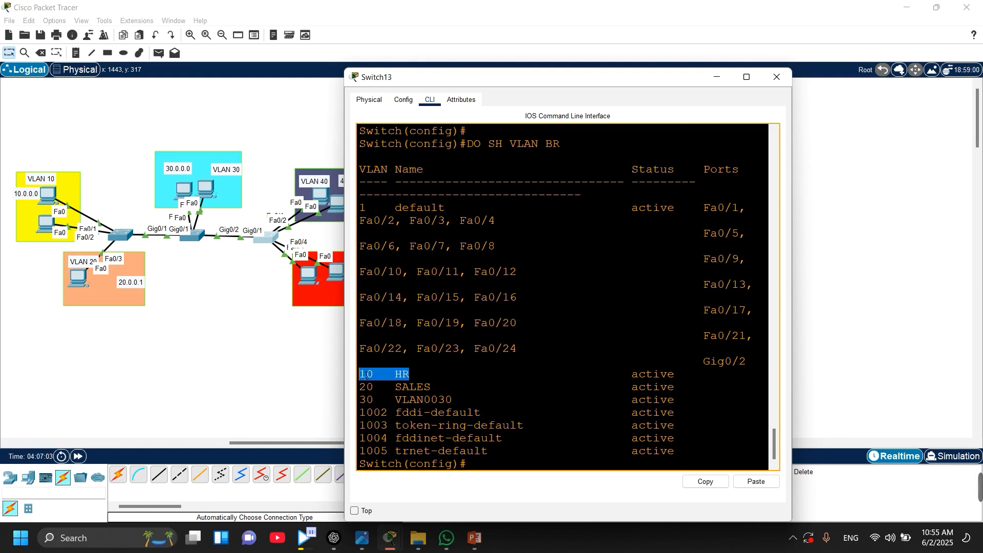
pyautogui.click(376, 376)
pyautogui.doubleClick(374, 374)
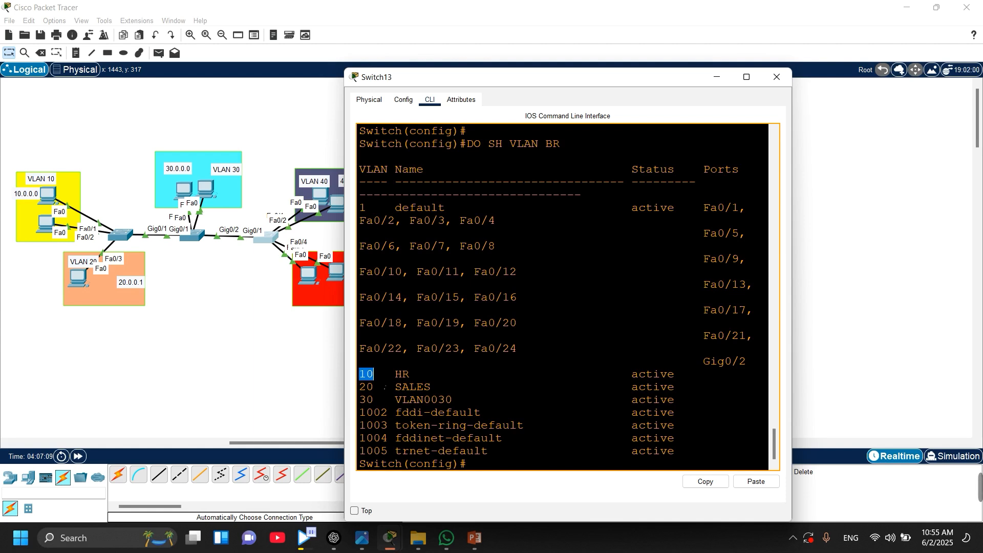
pyautogui.click(381, 380)
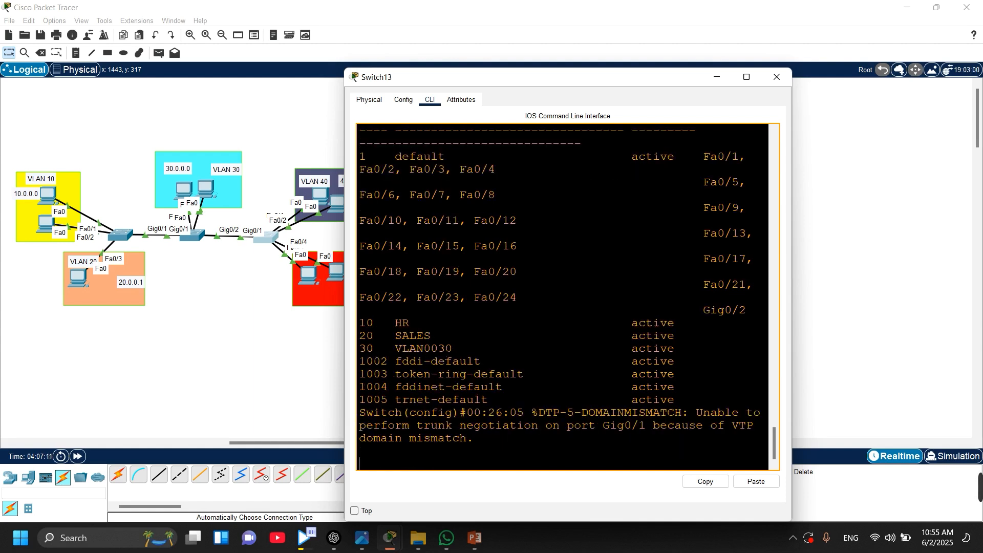
pyautogui.moveTo(446, 349); pyautogui.dragTo(368, 339)
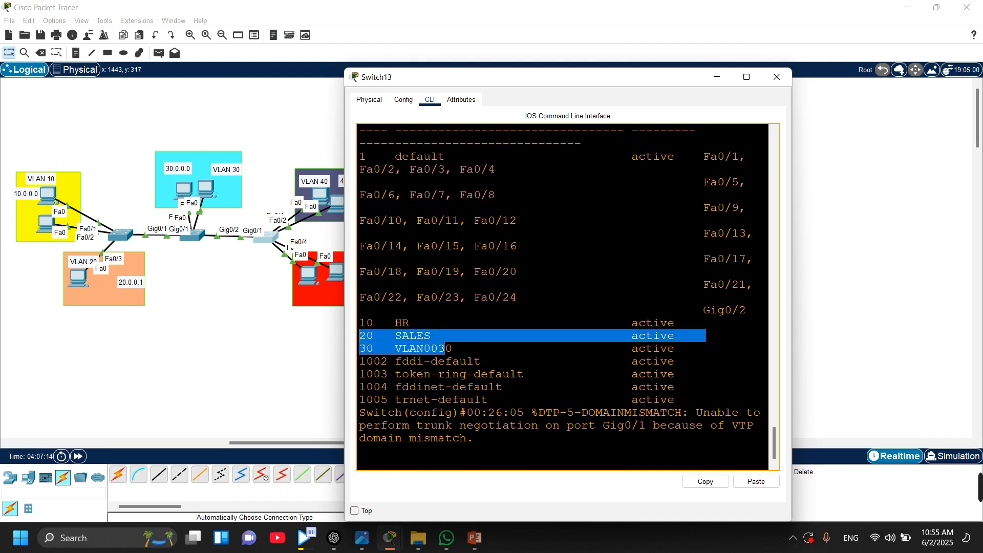
pyautogui.click(246, 344)
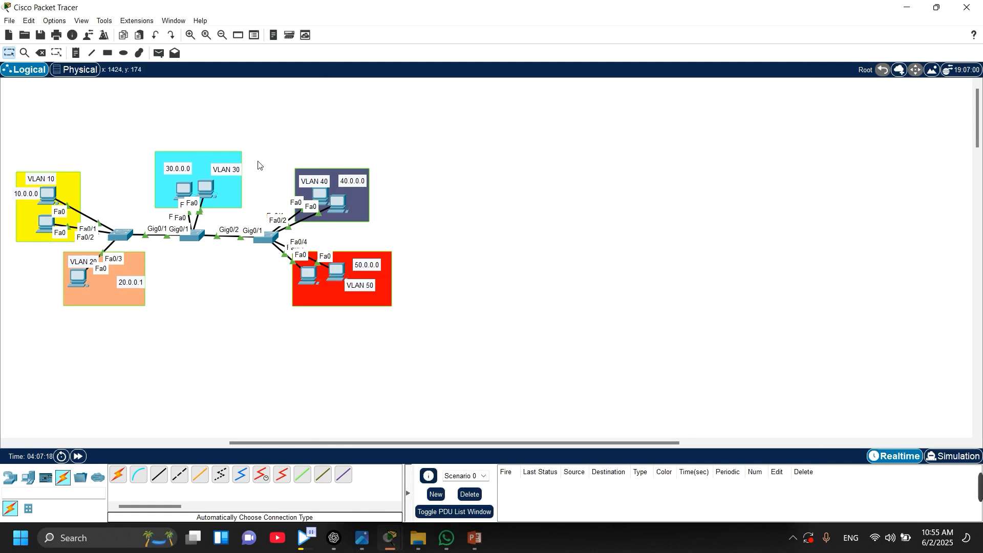
pyautogui.moveTo(258, 164); pyautogui.dragTo(393, 306)
pyautogui.moveTo(273, 244)
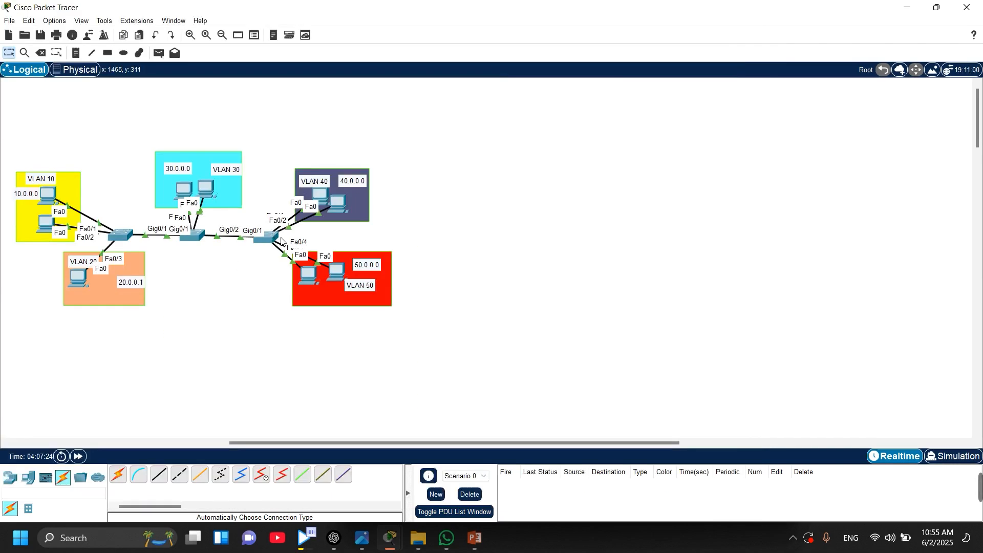
# Open Switch12's command line, start its console session and return to the topology.
pyautogui.click(196, 240)
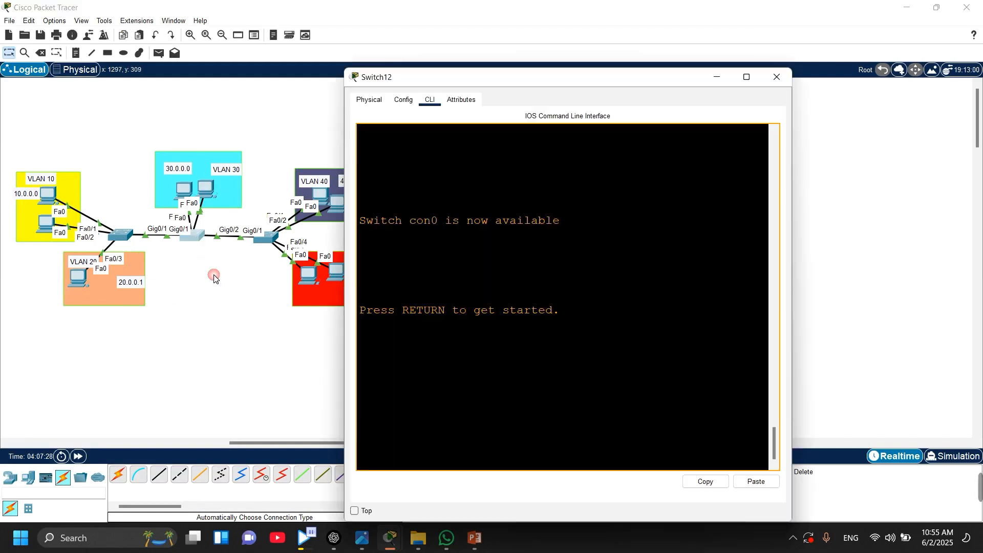
pyautogui.press('Return')
pyautogui.press('Return')
pyautogui.press('Return')
pyautogui.press('Return')
pyautogui.press('Return')
pyautogui.press('Return')
pyautogui.press('Return')
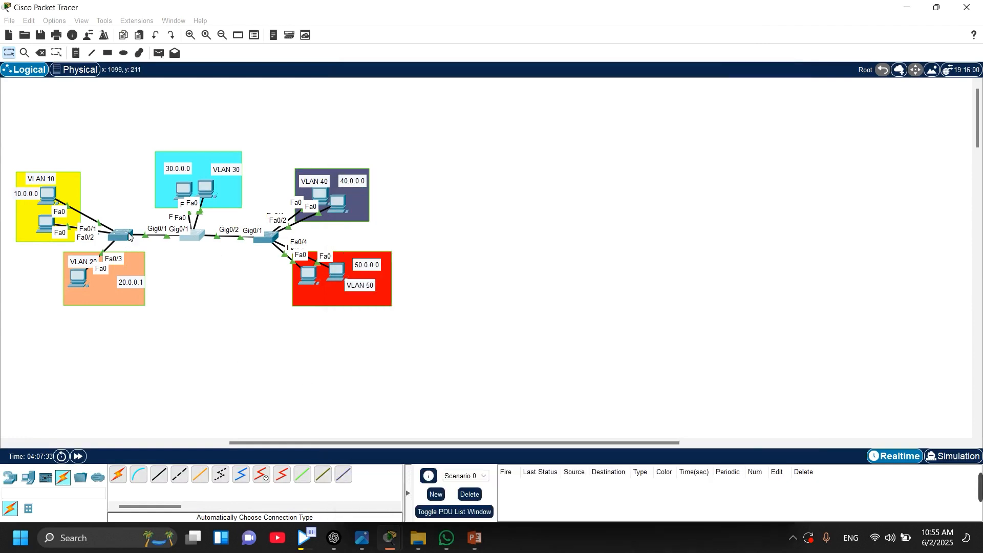
pyautogui.click(131, 240)
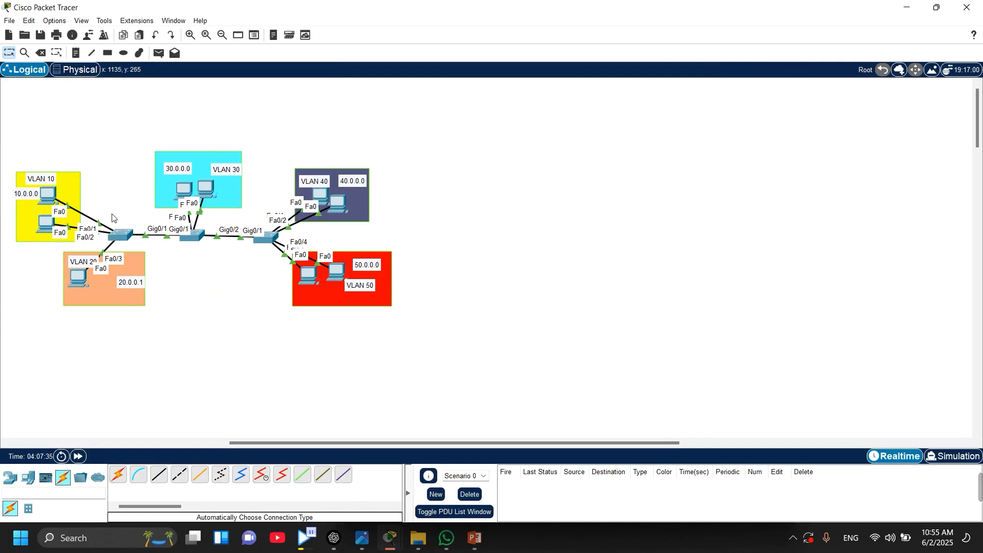
pyautogui.click(194, 258)
# Reopen Switch12's command line and enter global configuration mode with "CONF T".
pyautogui.click(194, 235)
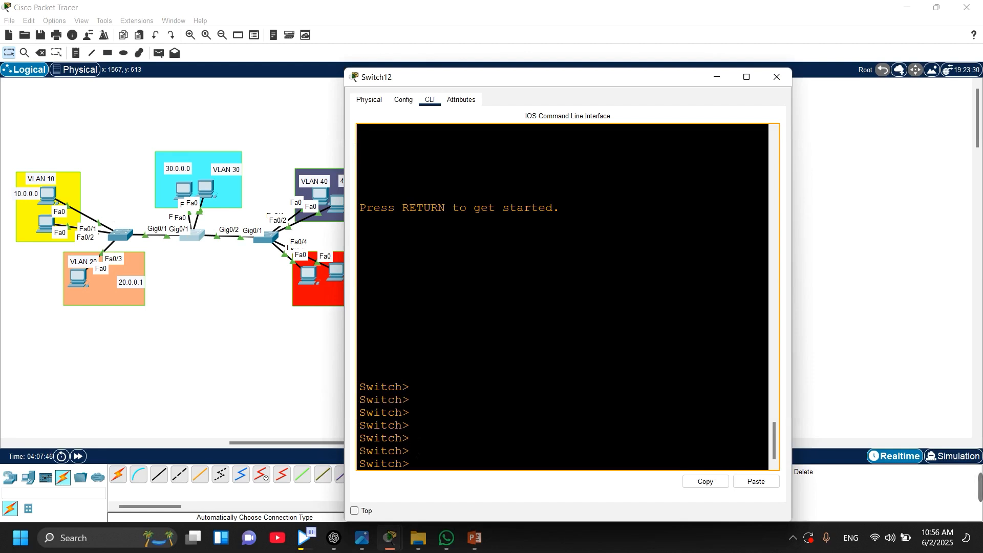
pyautogui.click(417, 468)
pyautogui.press('Return')
pyautogui.press('Return')
pyautogui.press('Return')
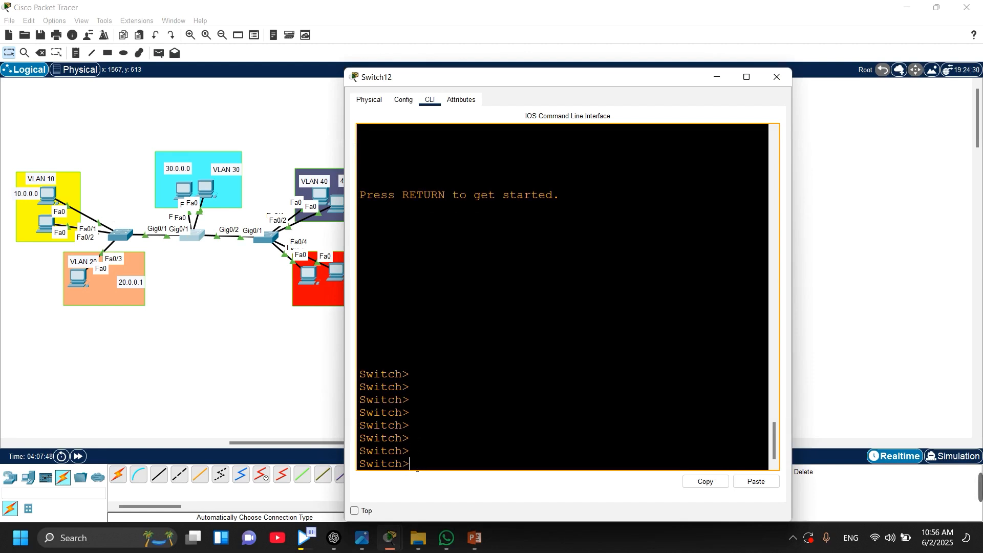
pyautogui.write('EN')
pyautogui.press('Tab')
pyautogui.press('Return')
pyautogui.write('CONF ')
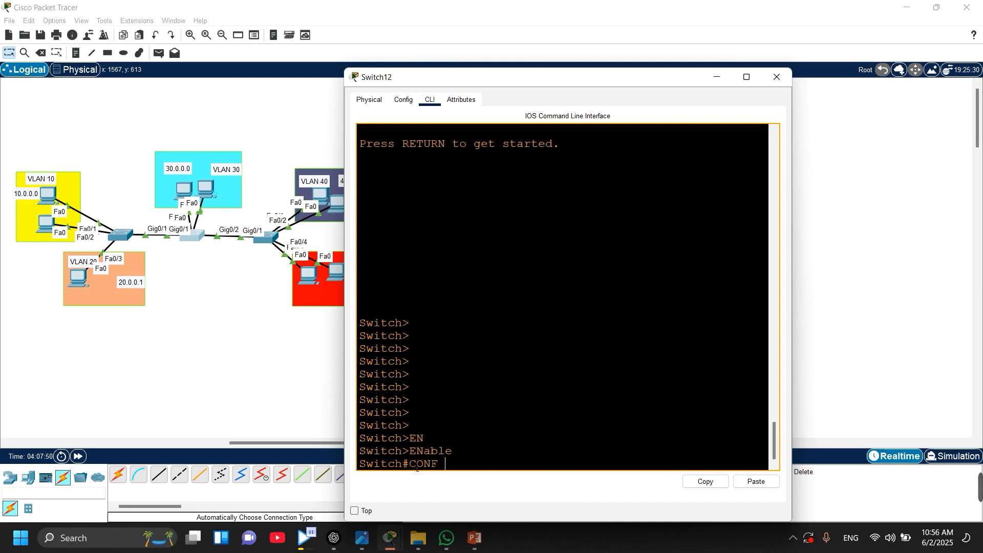
pyautogui.write('T')
pyautogui.press('Return')
pyautogui.press('Return')
pyautogui.press('Return')
pyautogui.press('Return')
pyautogui.press('Return')
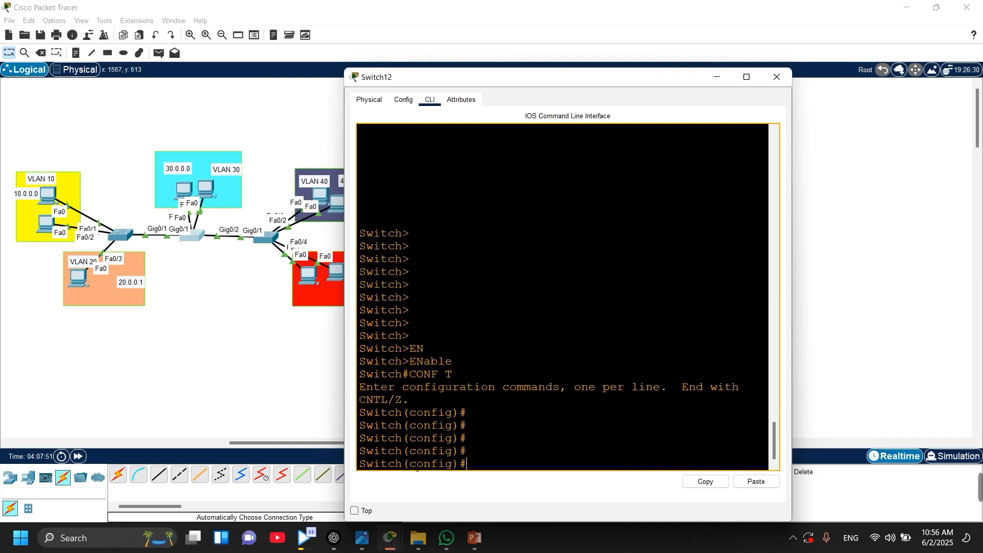
# Set Switch12 to VTP client mode.
pyautogui.write('VTP')
pyautogui.press('Tab')
pyautogui.write('M')
pyautogui.press('Tab')
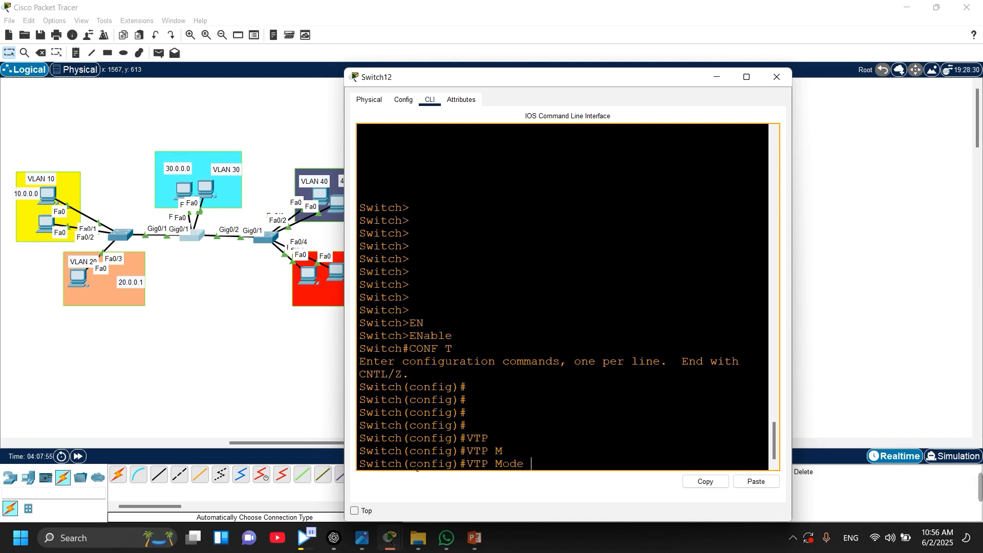
pyautogui.write('CL')
pyautogui.press('Tab')
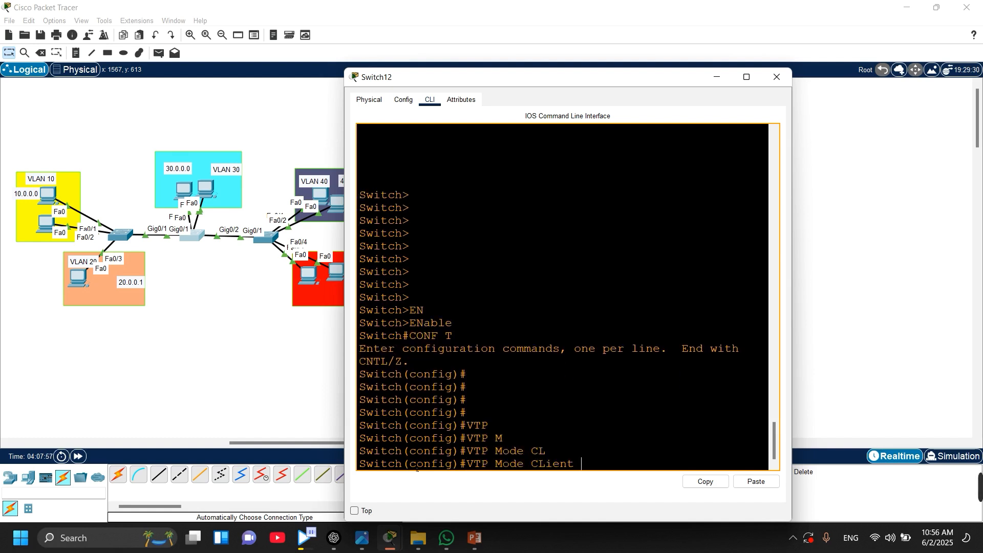
pyautogui.press('Return')
pyautogui.press('Return')
pyautogui.press('Return')
pyautogui.press('Return')
pyautogui.press('Return')
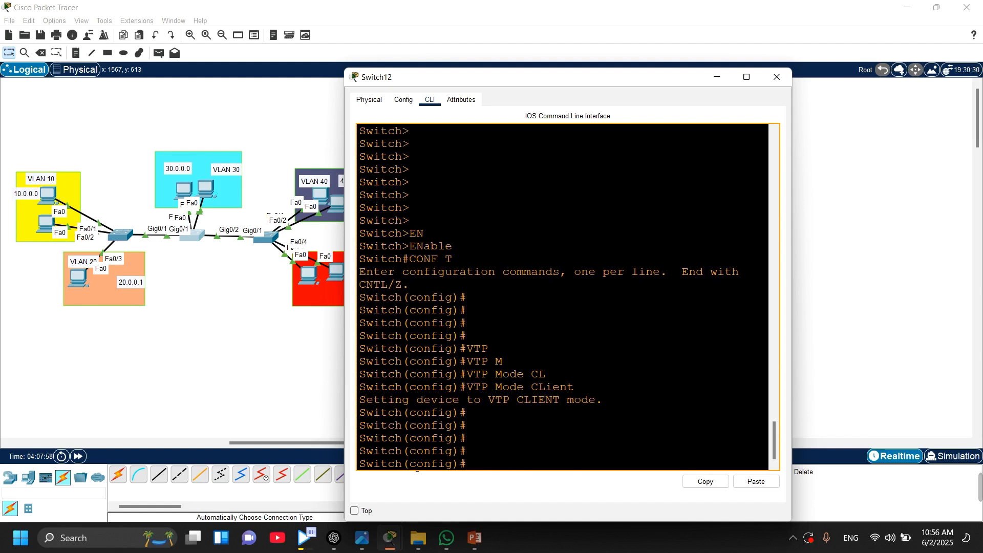
# Try to create VLAN 50 on Switch12 and mark out the console's reply.
pyautogui.write('vlan 50')
pyautogui.press('Return')
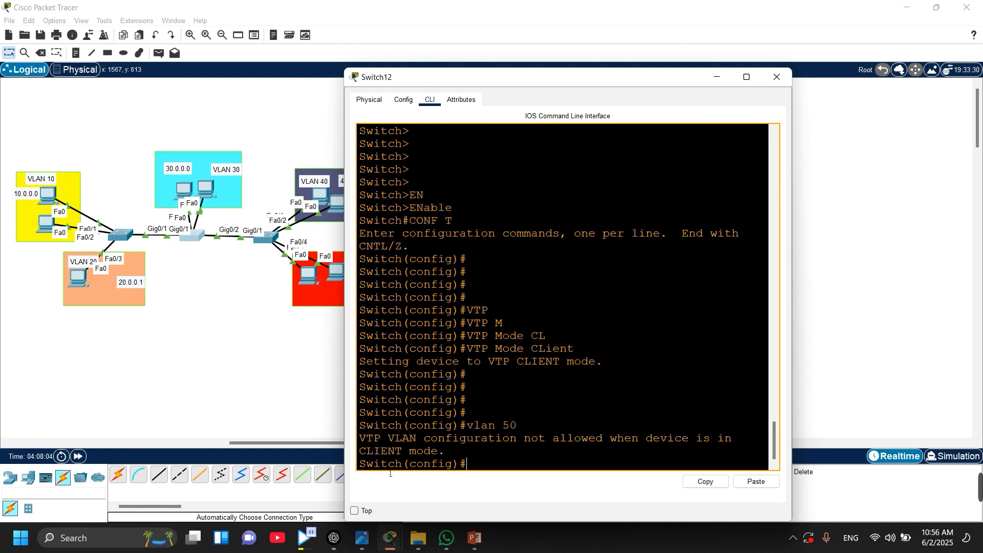
pyautogui.moveTo(367, 439); pyautogui.dragTo(727, 445)
pyautogui.moveTo(445, 451); pyautogui.dragTo(368, 441)
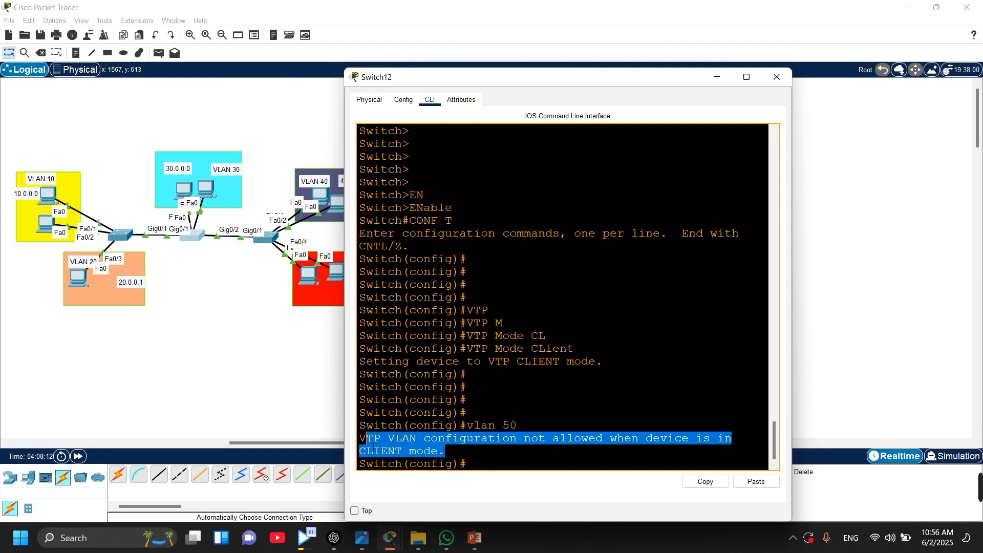
pyautogui.click(261, 359)
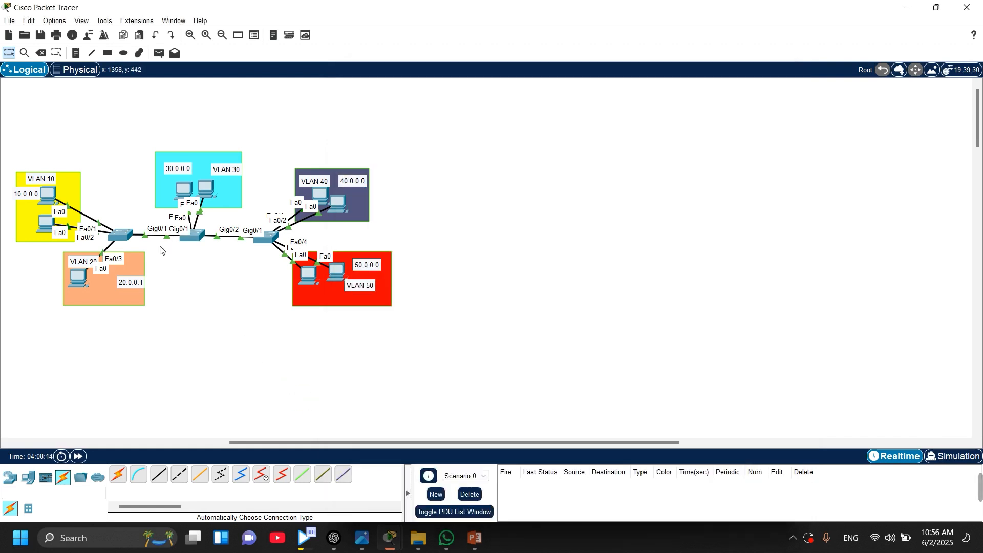
# Mark out the three switches and their connected VLAN groups in the topology, and clear the selection.
pyautogui.moveTo(106, 207); pyautogui.dragTo(122, 246)
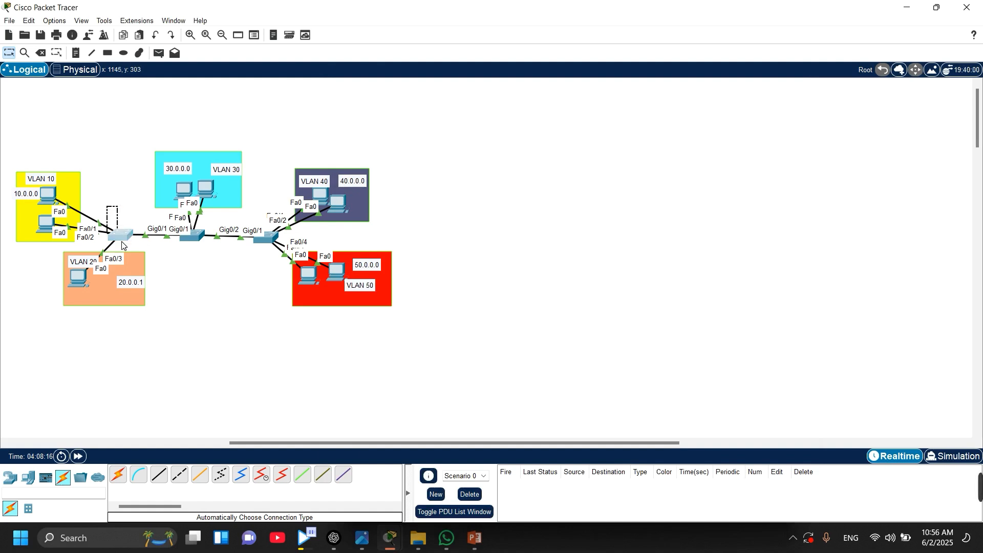
pyautogui.click(155, 262)
pyautogui.moveTo(136, 179); pyautogui.dragTo(228, 259)
pyautogui.click(270, 324)
pyautogui.moveTo(260, 191); pyautogui.dragTo(336, 326)
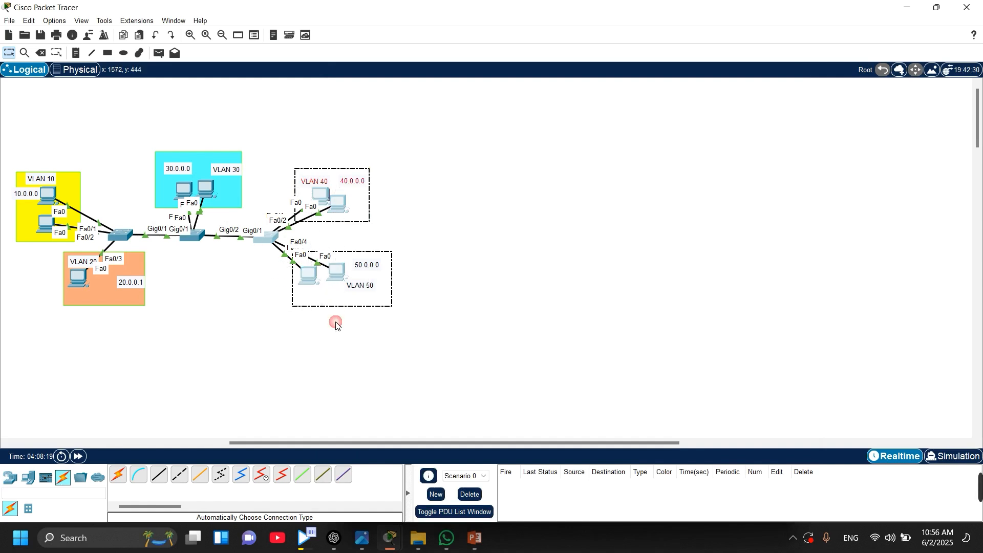
pyautogui.click(259, 219)
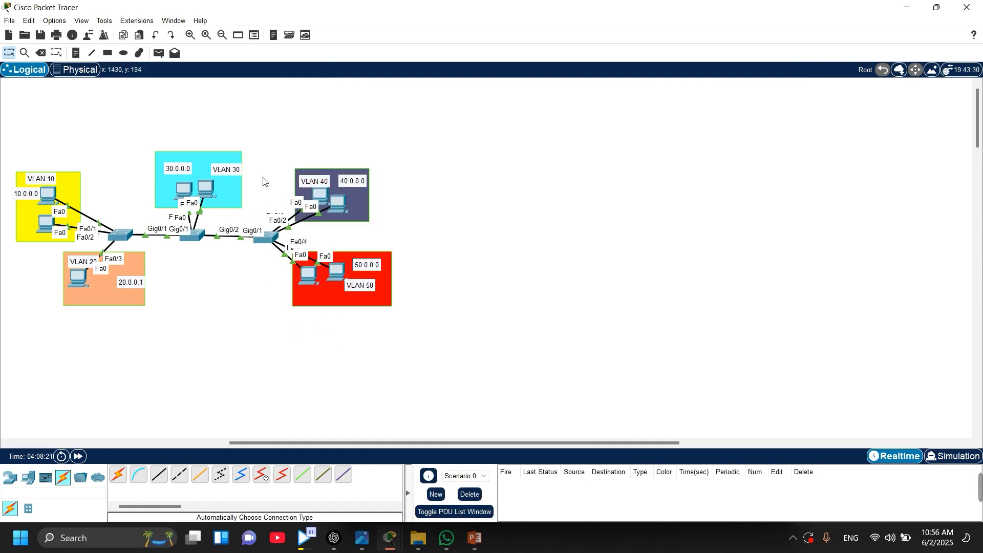
pyautogui.moveTo(256, 156); pyautogui.dragTo(354, 323)
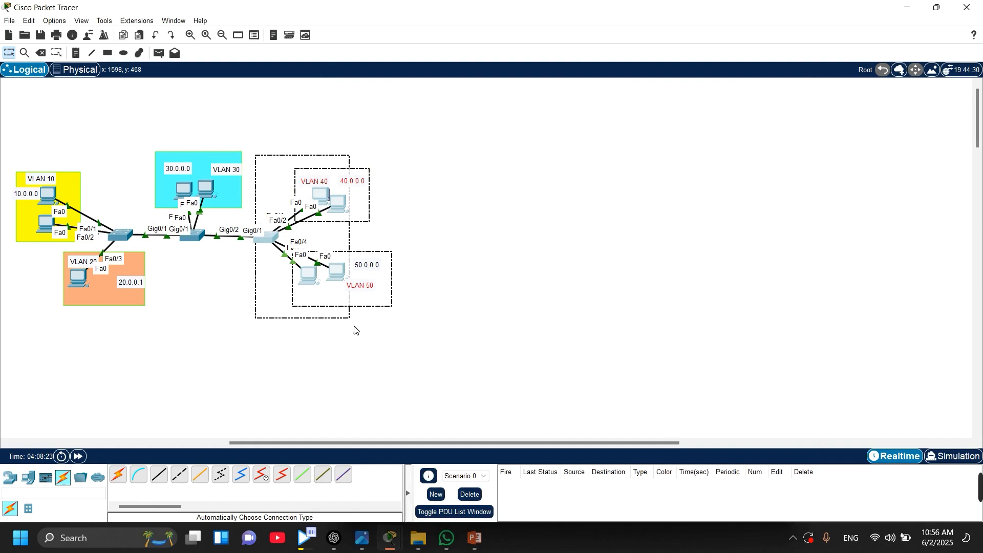
pyautogui.click(158, 190)
pyautogui.click(245, 327)
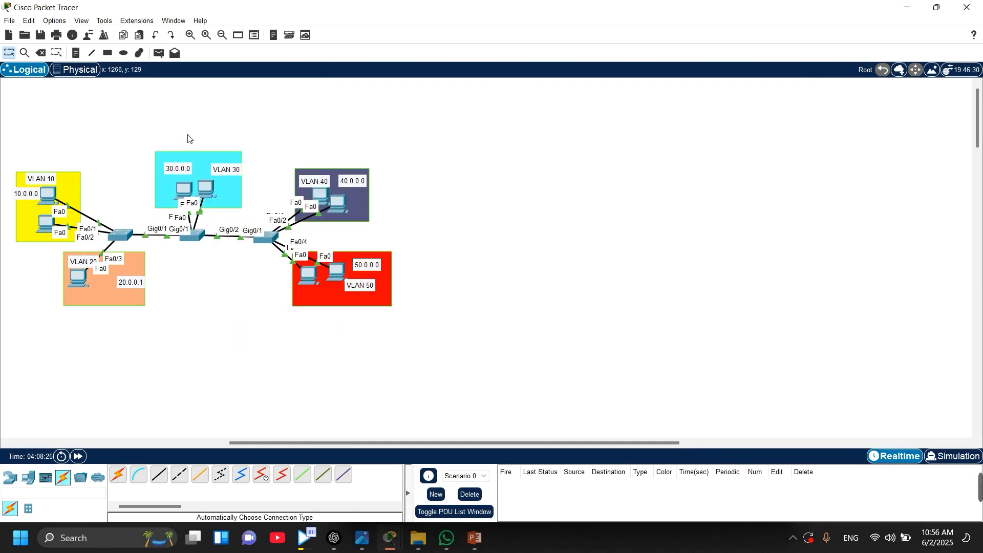
pyautogui.click(80, 184)
pyautogui.click(192, 273)
pyautogui.click(151, 182)
pyautogui.click(236, 328)
pyautogui.click(180, 204)
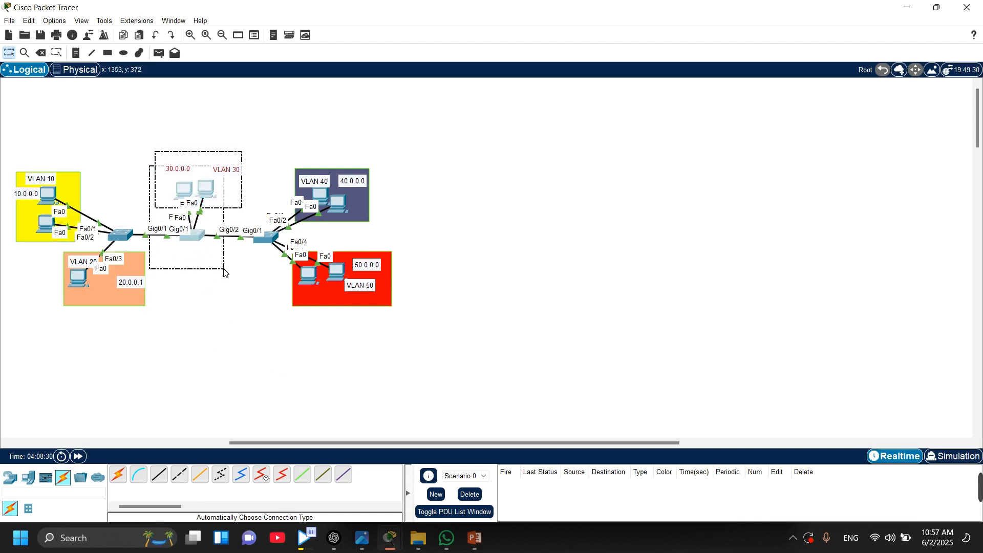
pyautogui.keyDown('ctrl'); pyautogui.click(204, 241); pyautogui.keyUp('ctrl')
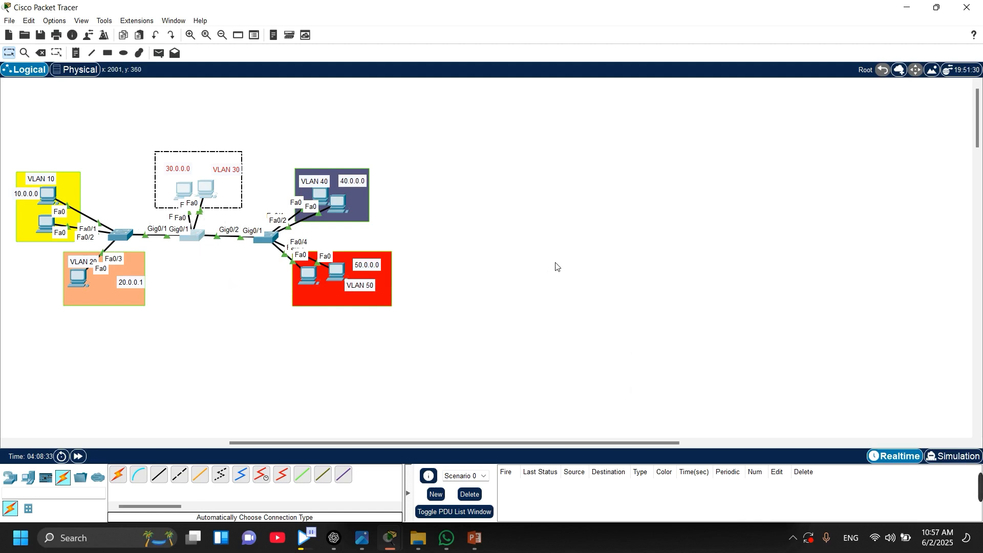
pyautogui.click(488, 296)
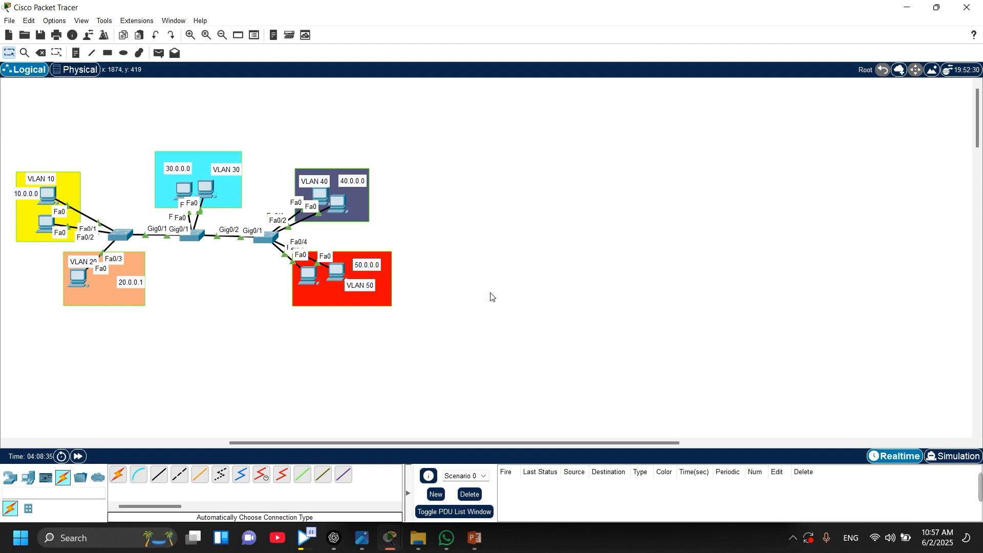